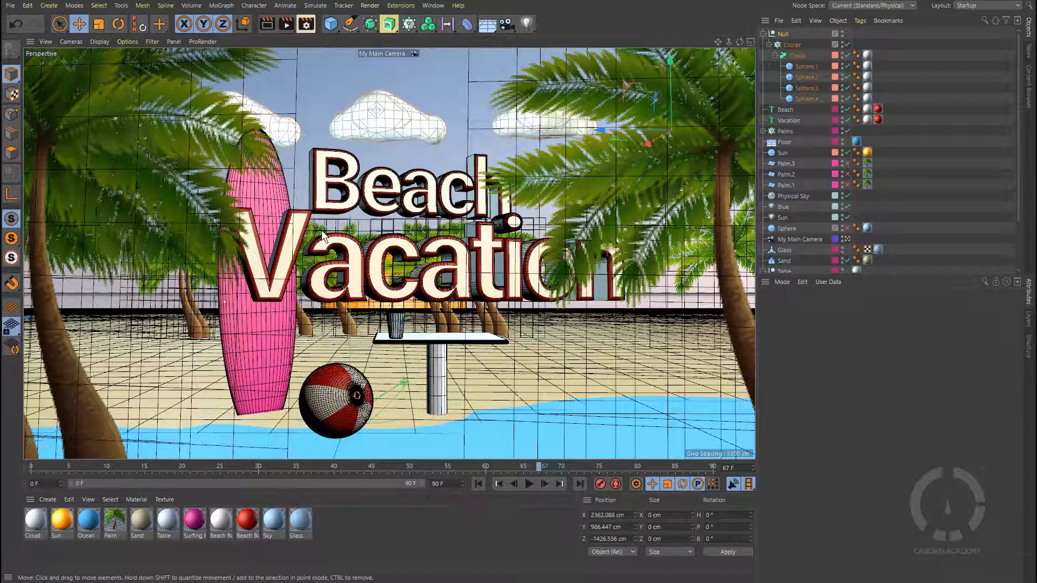
Open the render settings and look through the list of available renderers.
{"action": "left_click", "coordinate": [306, 24]}
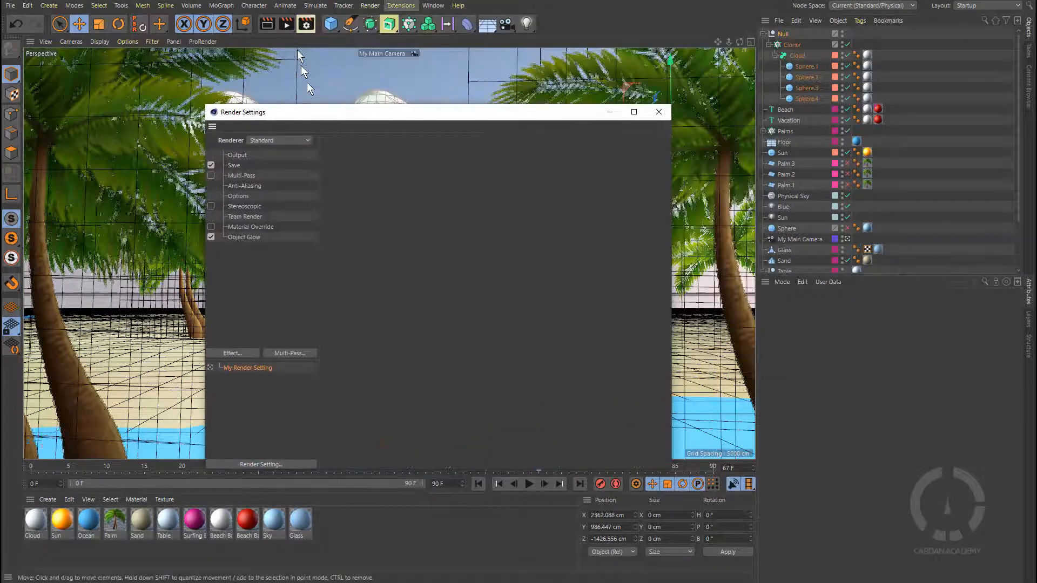
{"action": "left_click", "coordinate": [658, 112]}
{"action": "left_click", "coordinate": [306, 24]}
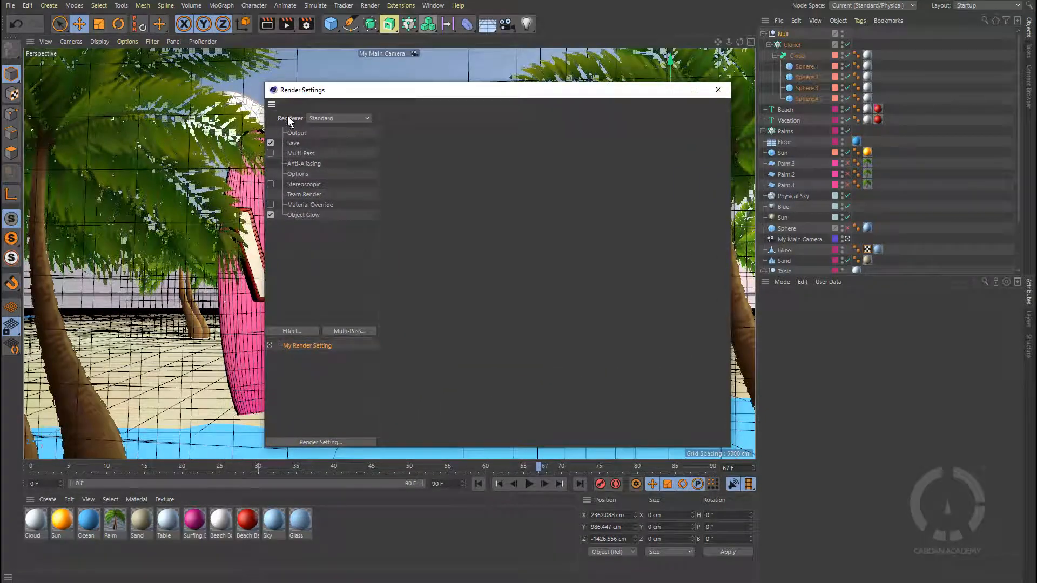
{"action": "left_click", "coordinate": [357, 117]}
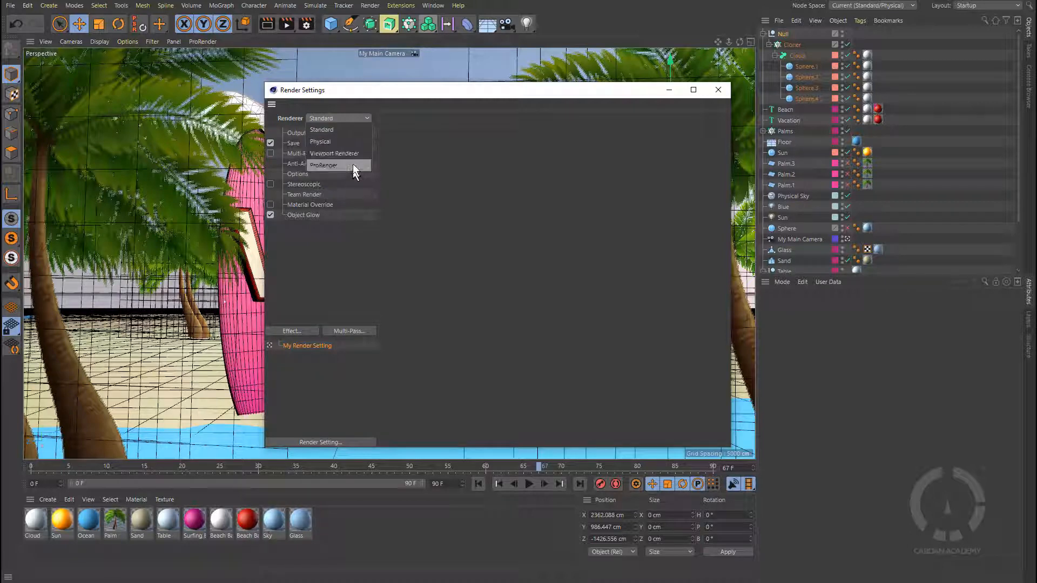
{"action": "left_click", "coordinate": [345, 116]}
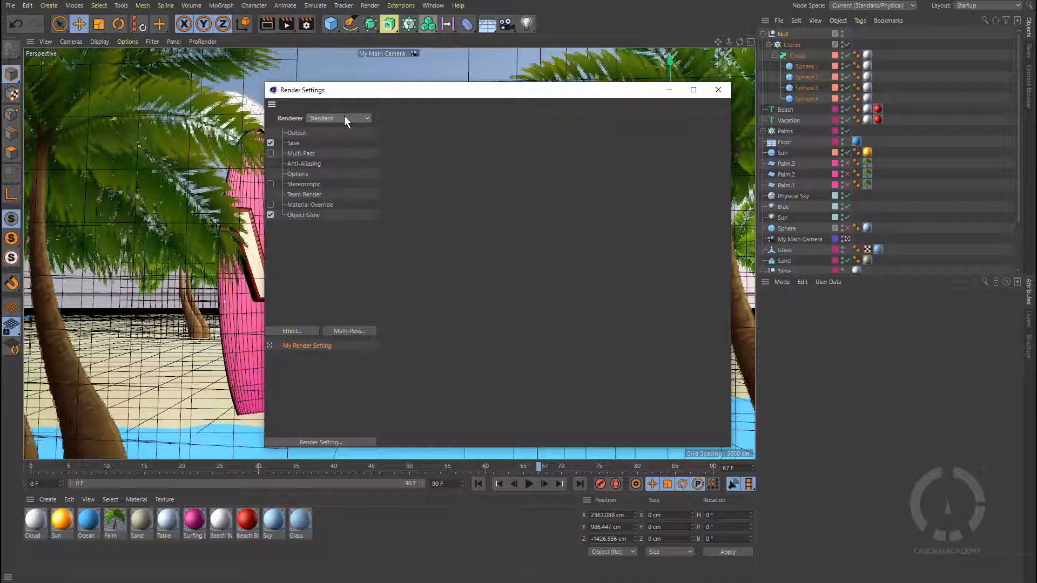
Try the Physical renderer to view its options, and switch back to the Standard renderer.
{"action": "left_click", "coordinate": [345, 116]}
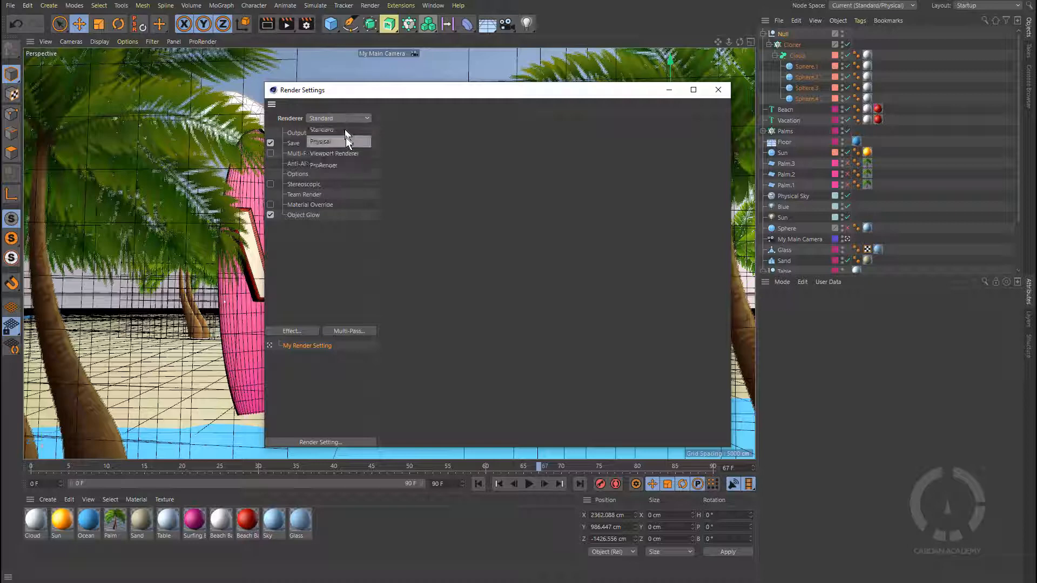
{"action": "left_click", "coordinate": [346, 137]}
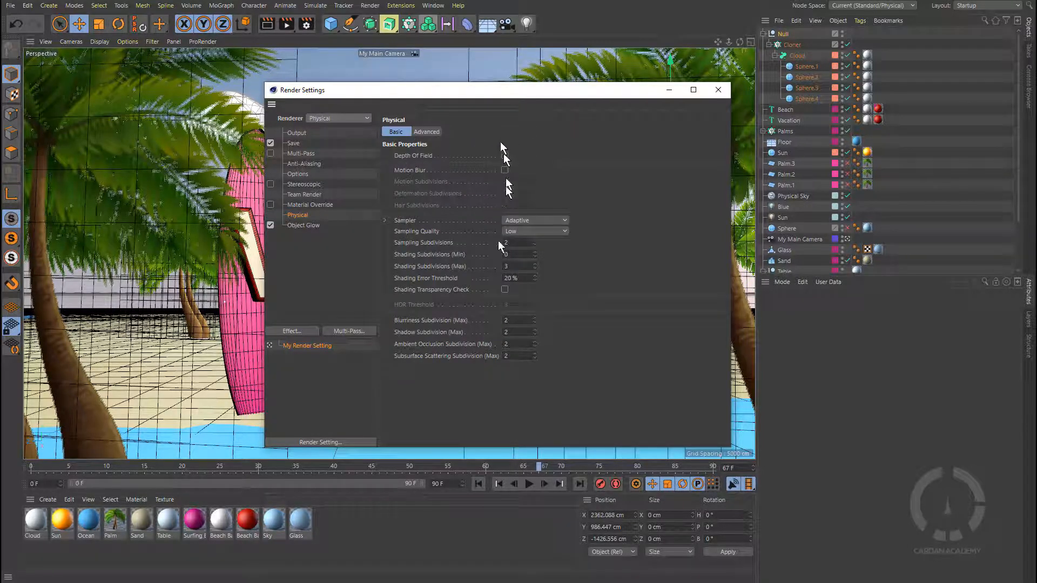
{"action": "left_click", "coordinate": [346, 119]}
{"action": "left_click", "coordinate": [345, 127]}
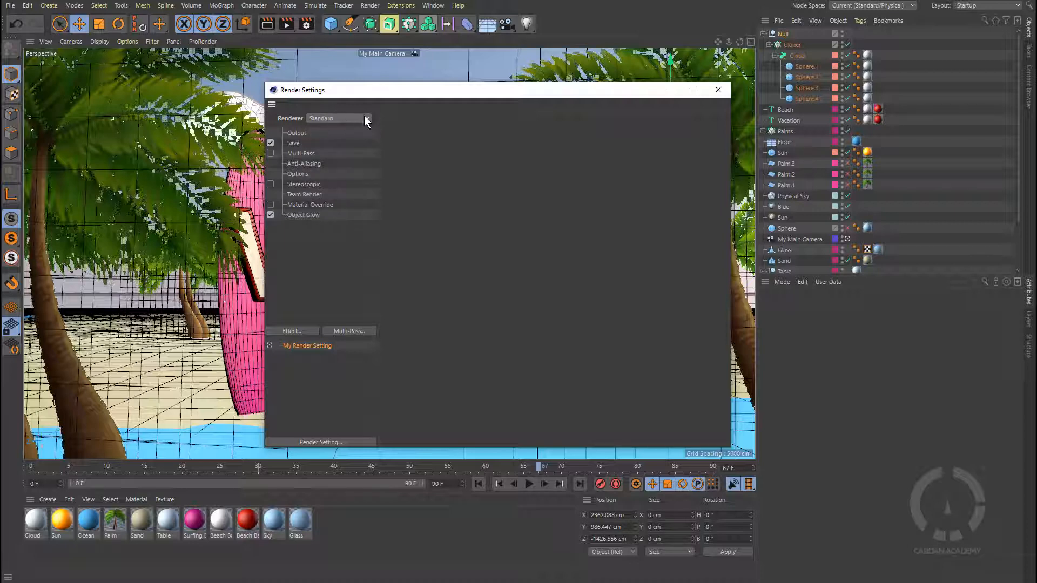
Render the current frame to the Picture Viewer and enlarge the viewer window to fit the whole image.
{"action": "left_click_drag", "start_coordinate": [438, 90], "coordinate": [362, 84]}
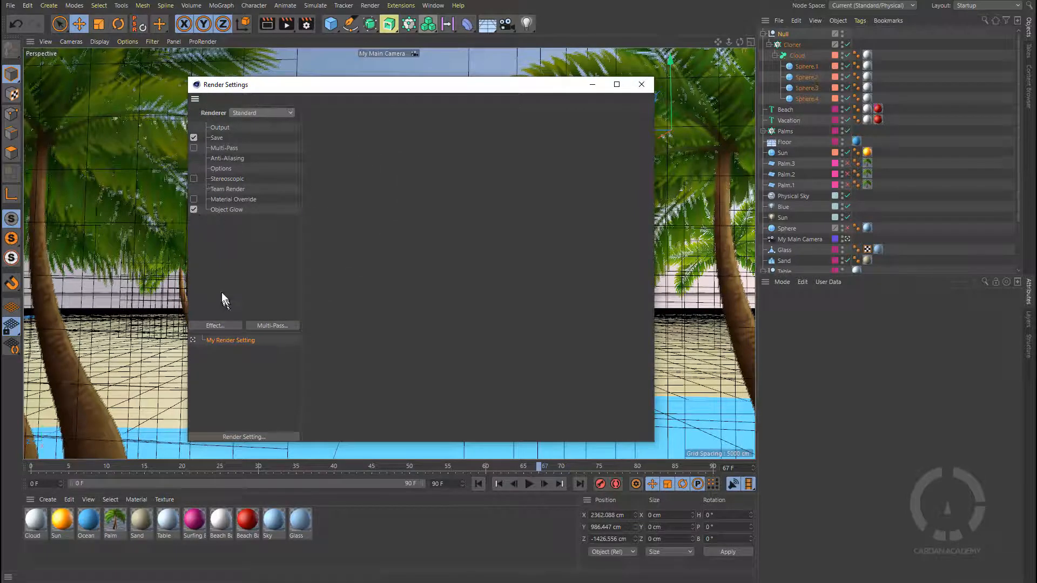
{"action": "left_click", "coordinate": [286, 25]}
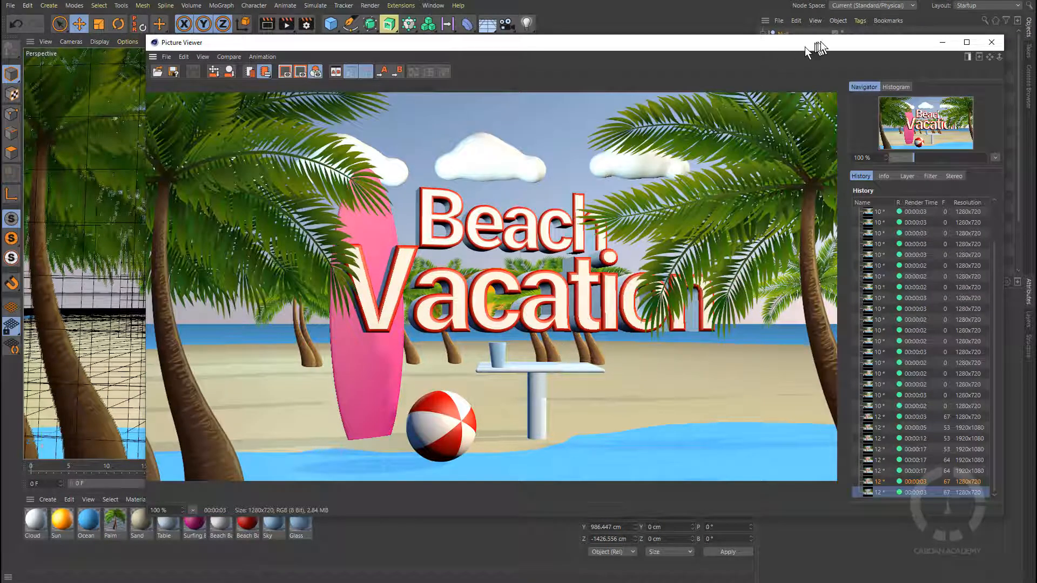
{"action": "left_click_drag", "start_coordinate": [815, 46], "coordinate": [758, 44]}
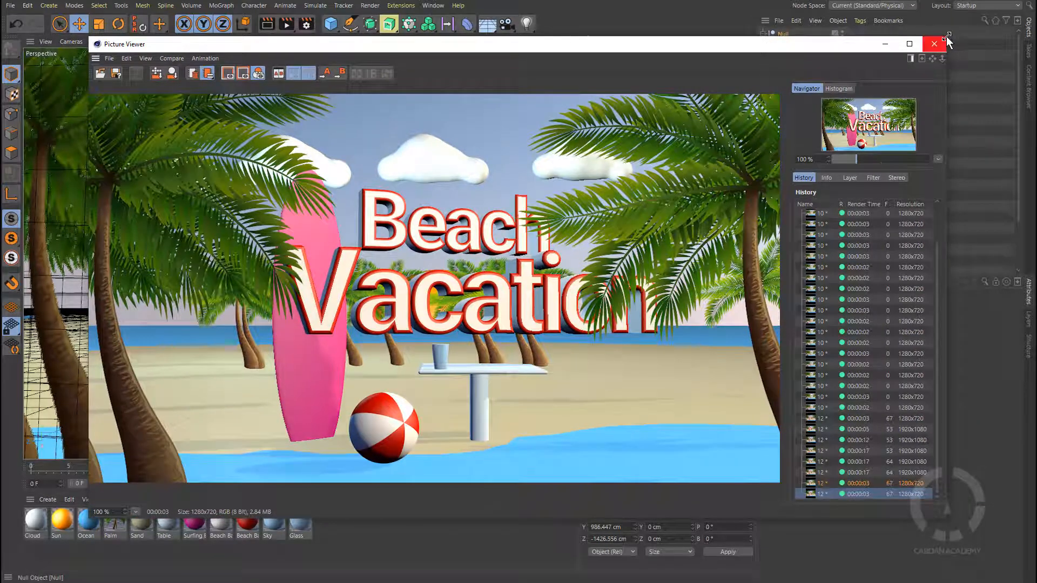
{"action": "left_click_drag", "start_coordinate": [944, 35], "coordinate": [983, 11]}
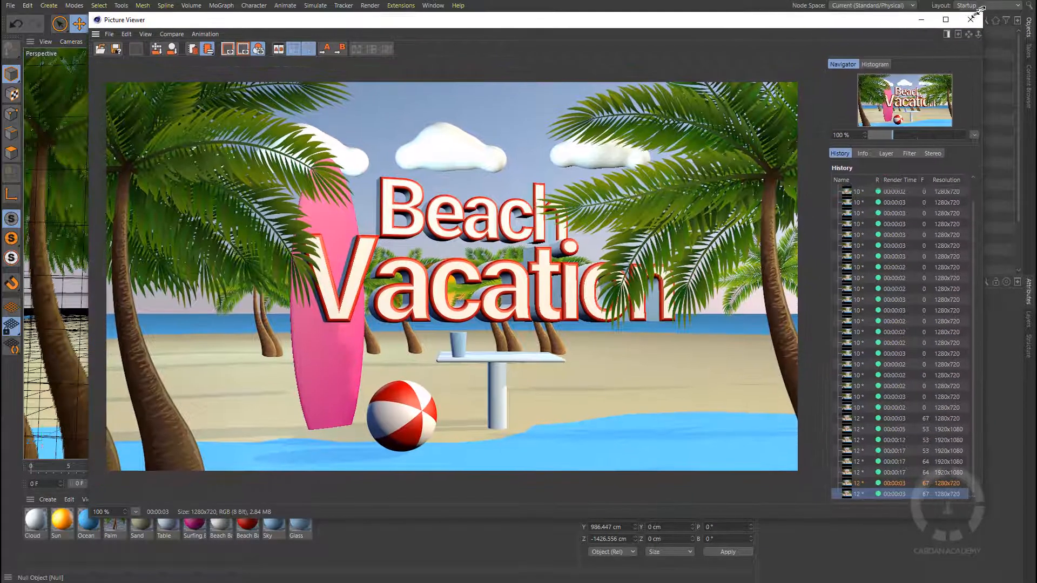
{"action": "left_click_drag", "start_coordinate": [89, 518], "coordinate": [42, 547]}
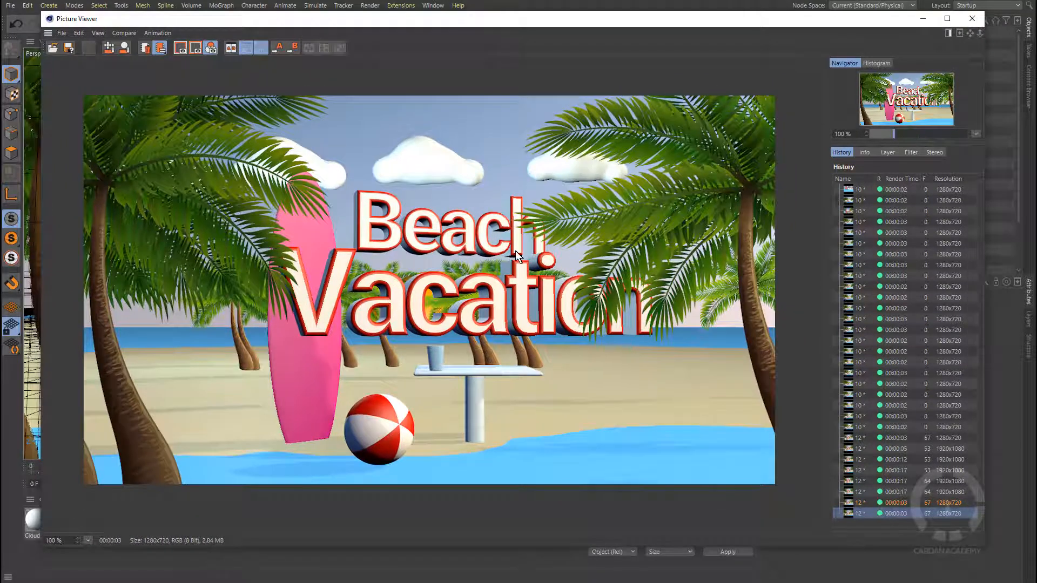
{"action": "left_click_drag", "start_coordinate": [593, 18], "coordinate": [588, 42]}
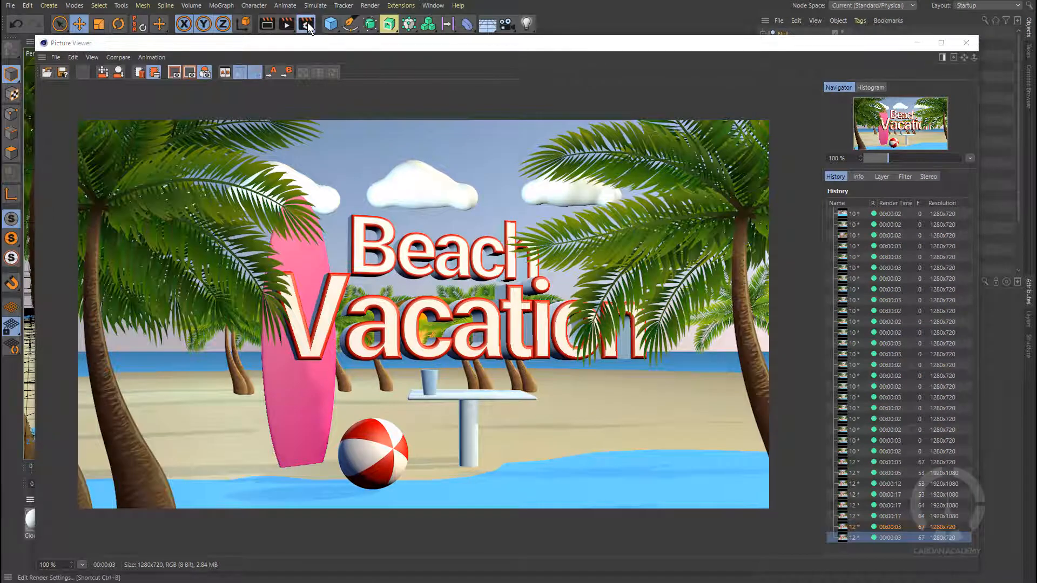
Set the render output to the Film/Video preset HDTV 1080 24 and move the settings window aside.
{"action": "left_click", "coordinate": [307, 22]}
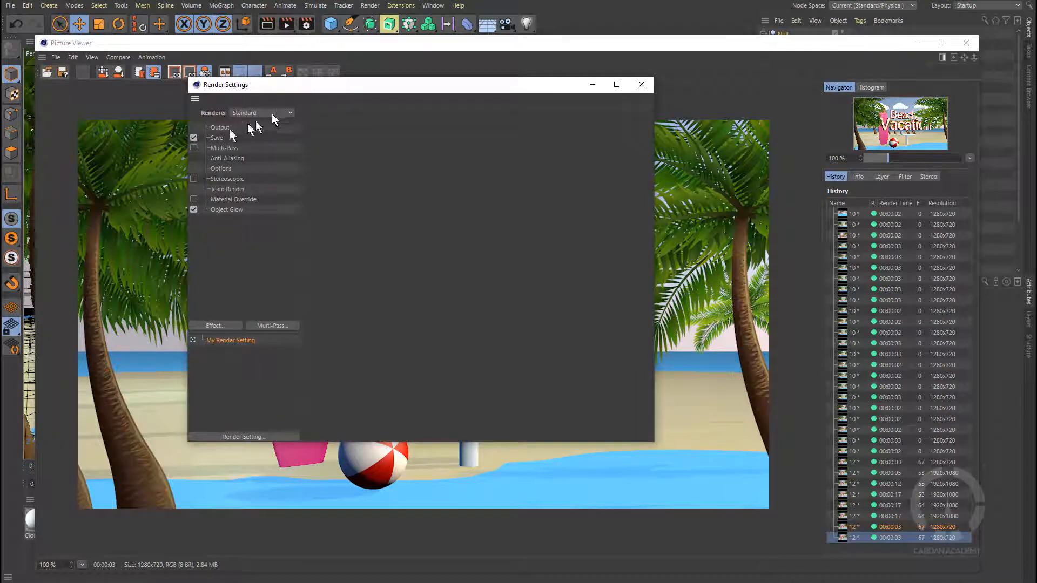
{"action": "left_click", "coordinate": [221, 128]}
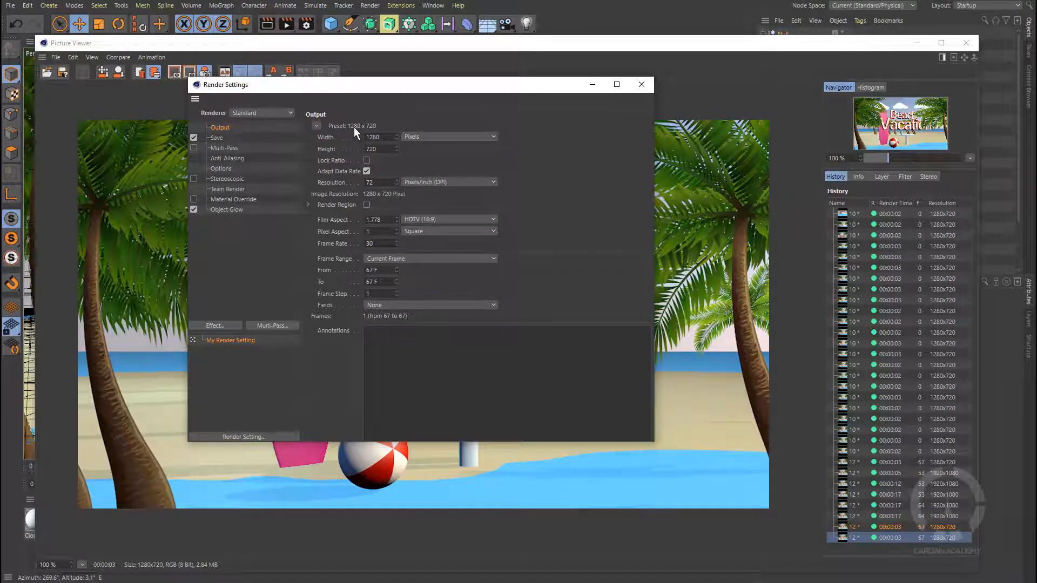
{"action": "left_click", "coordinate": [317, 126]}
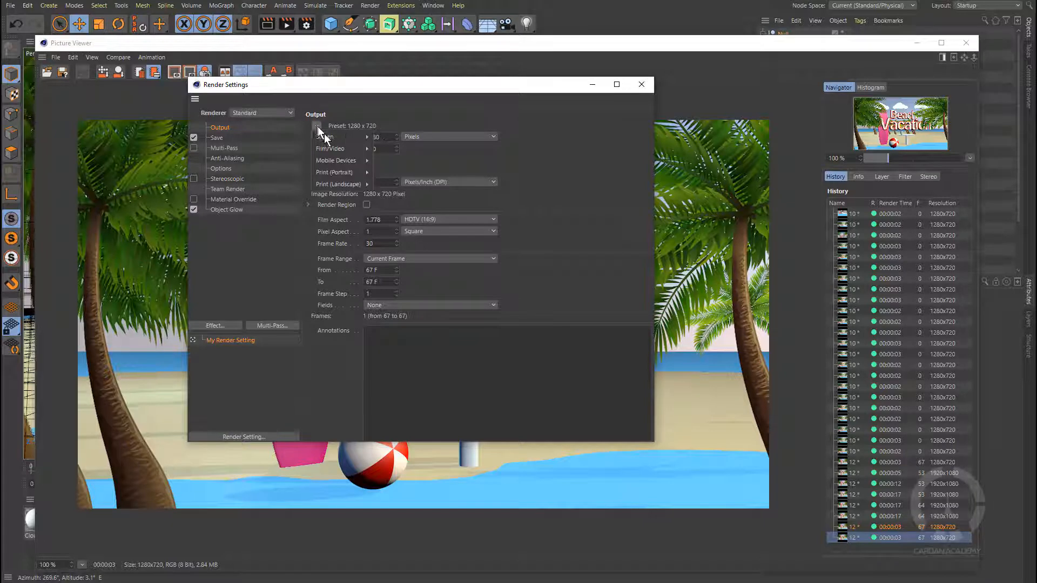
{"action": "mouse_move", "coordinate": [336, 148]}
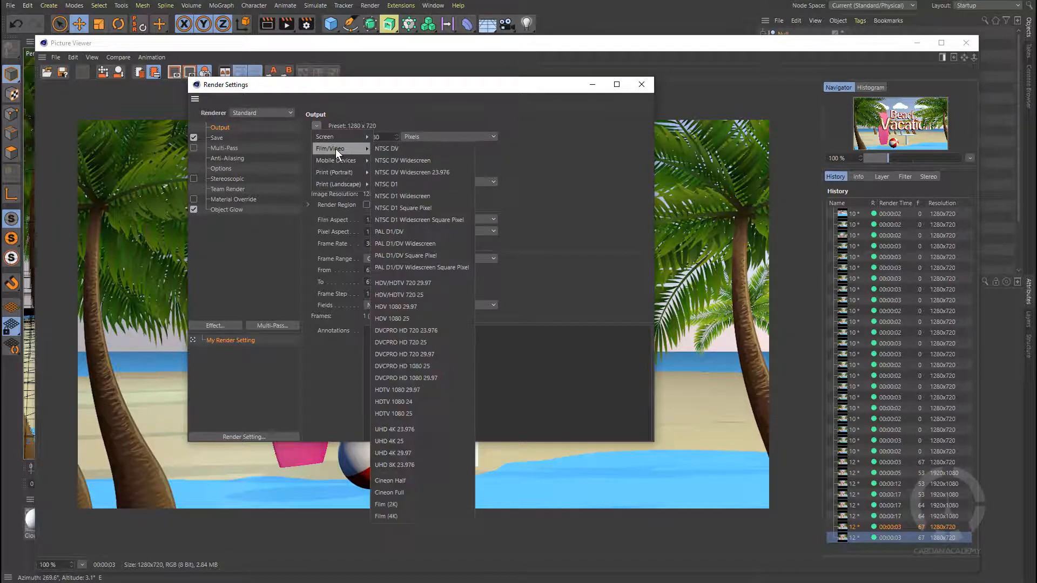
{"action": "left_click", "coordinate": [410, 403]}
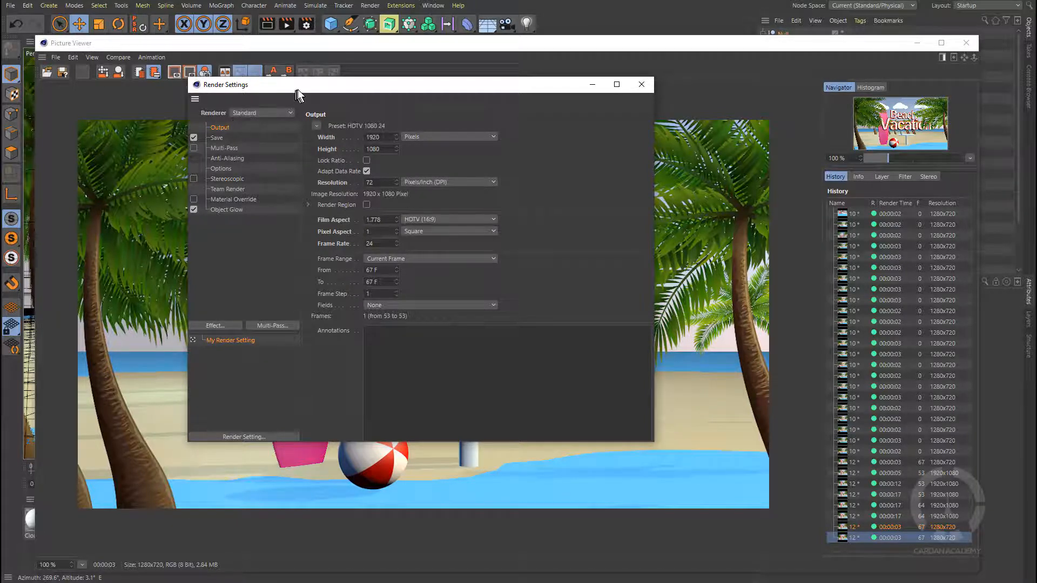
{"action": "left_click_drag", "start_coordinate": [299, 88], "coordinate": [551, 144]}
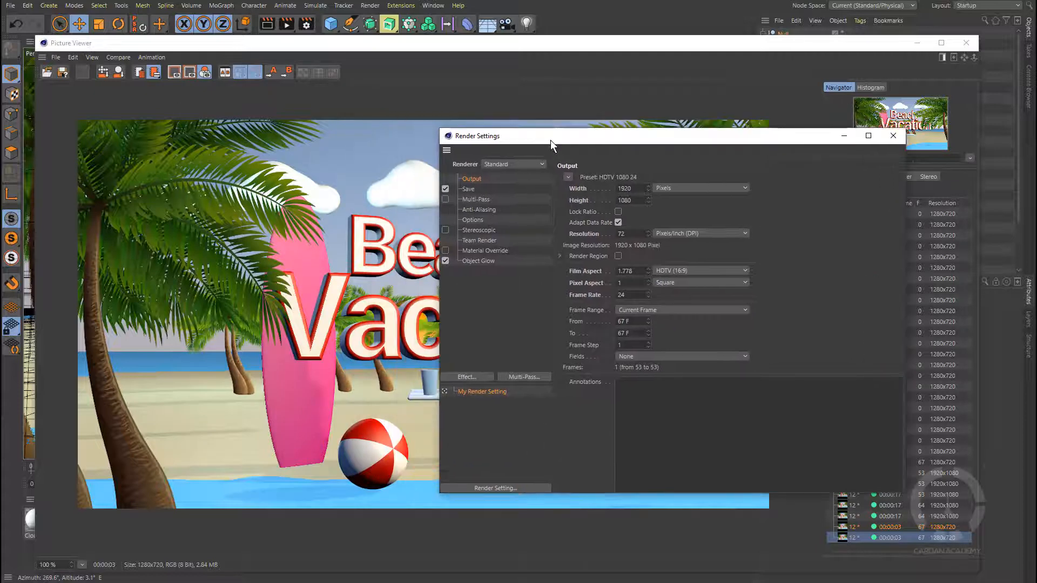
Render the frame to the Picture Viewer with the new output size and zoom out to 70% to see it whole.
{"action": "left_click", "coordinate": [287, 27]}
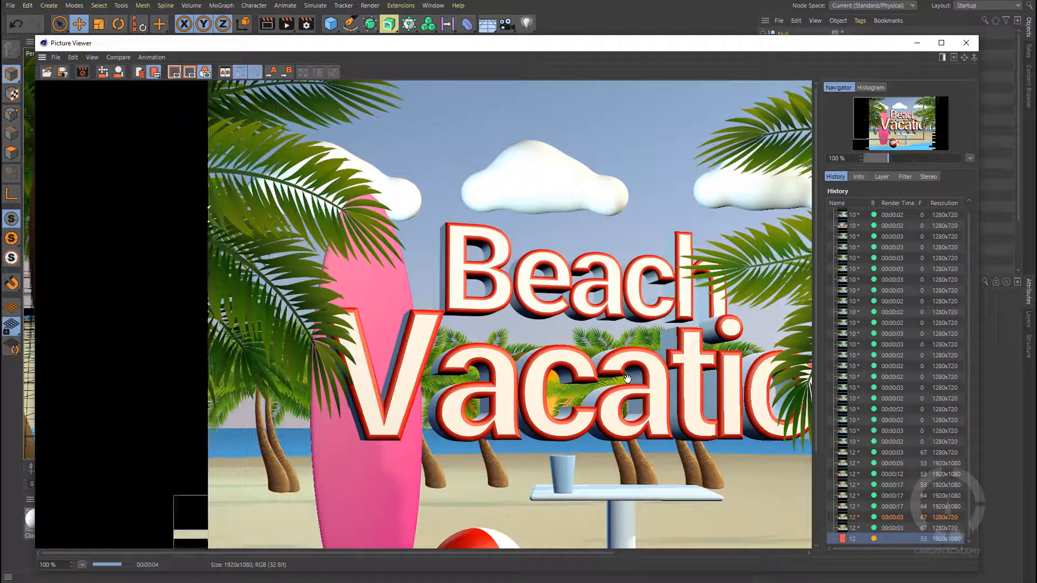
{"action": "scroll", "coordinate": [627, 379], "scroll_direction": "down", "scroll_amount": 3}
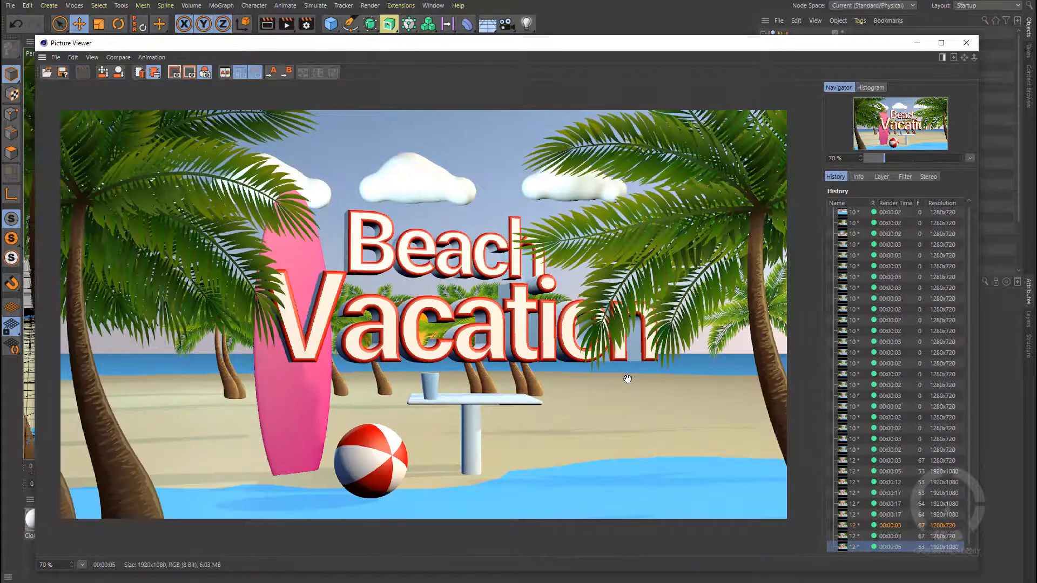
{"action": "scroll", "coordinate": [627, 379], "scroll_direction": "up", "scroll_amount": 1}
{"action": "scroll", "coordinate": [627, 379], "scroll_direction": "down", "scroll_amount": 1}
{"action": "scroll", "coordinate": [410, 384], "scroll_direction": "up", "scroll_amount": 1}
{"action": "scroll", "coordinate": [410, 384], "scroll_direction": "down", "scroll_amount": 1}
Compare the previous 1280x720 render with the latest 1920x1080 render at 100% zoom, using the render history.
{"action": "left_click", "coordinate": [898, 536]}
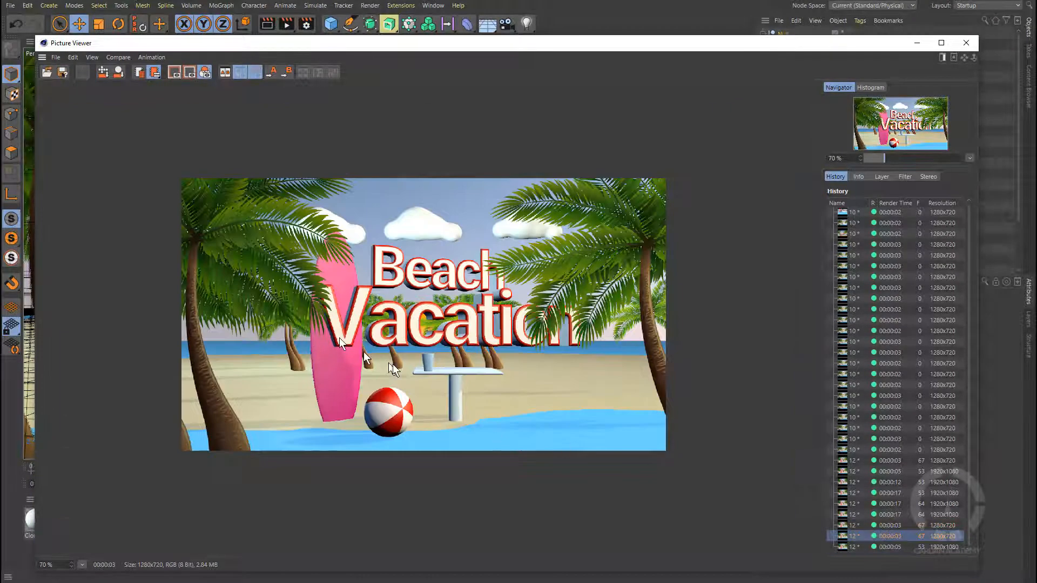
{"action": "scroll", "coordinate": [394, 364], "scroll_direction": "up", "scroll_amount": 3}
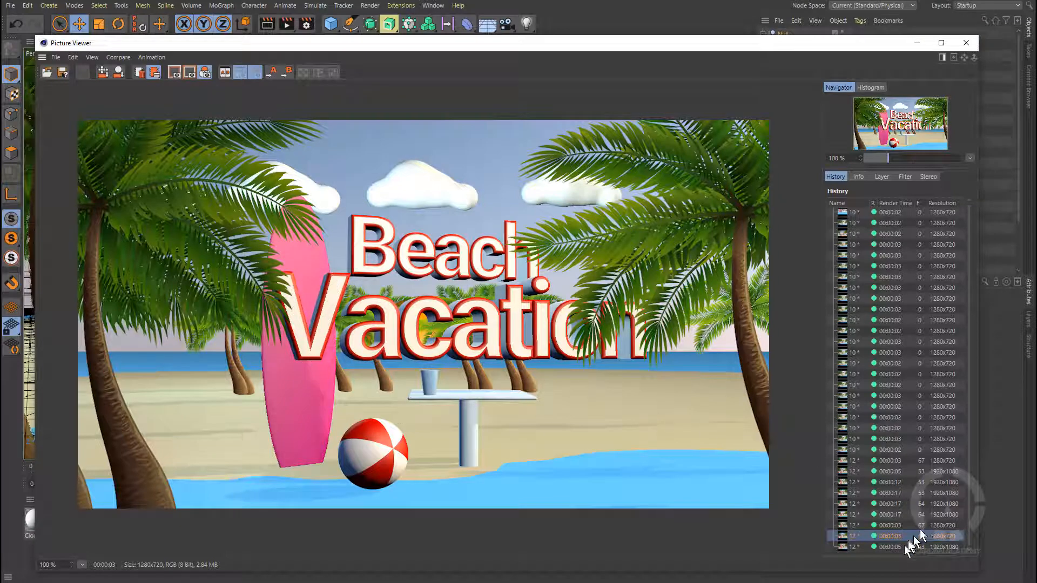
{"action": "left_click", "coordinate": [886, 546]}
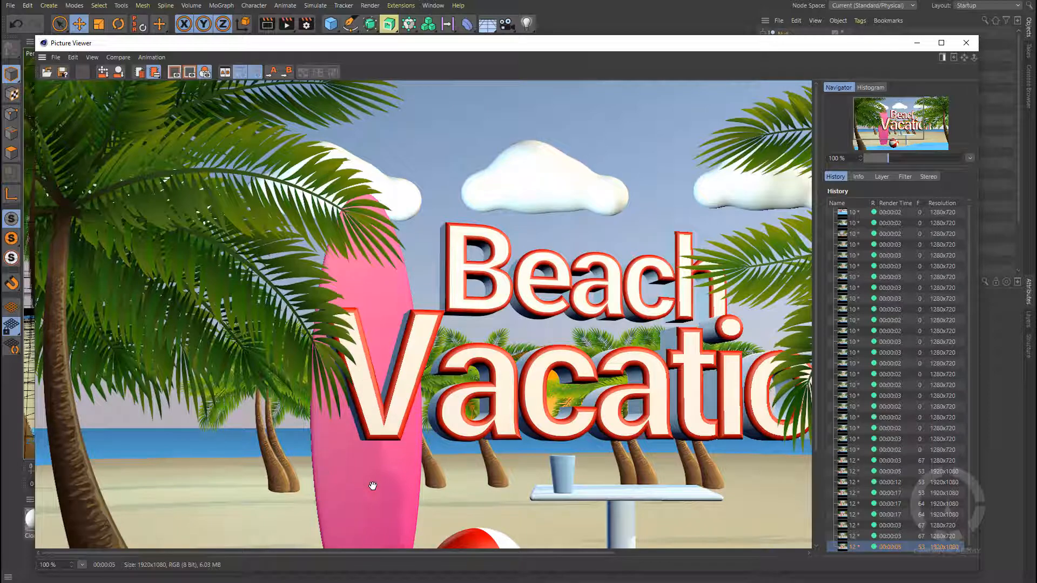
{"action": "left_click_drag", "start_coordinate": [373, 484], "coordinate": [356, 355]}
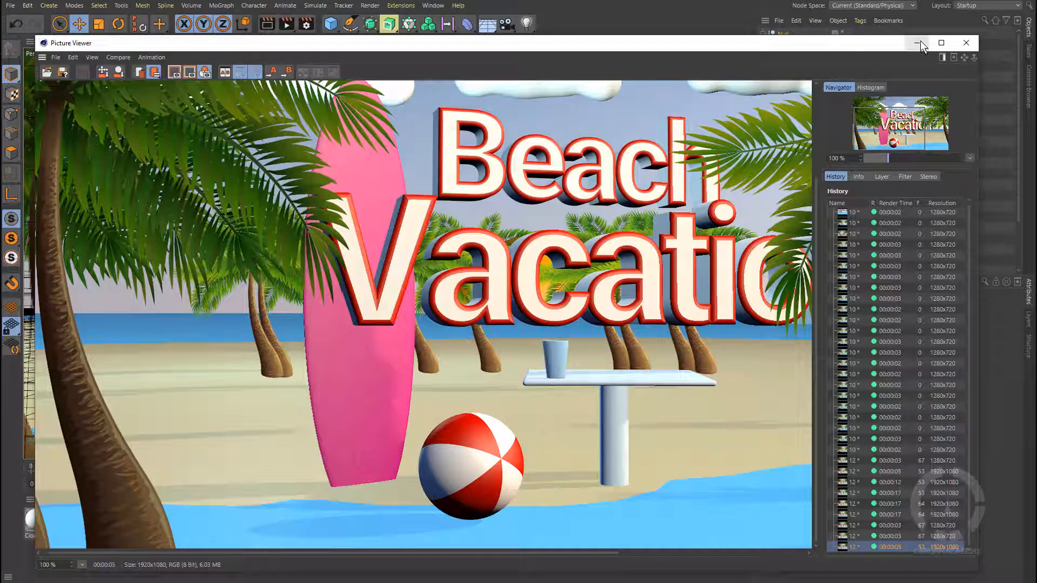
Set the Anti-Aliasing mode to Best in the render settings and minimize the settings window.
{"action": "left_click", "coordinate": [307, 25]}
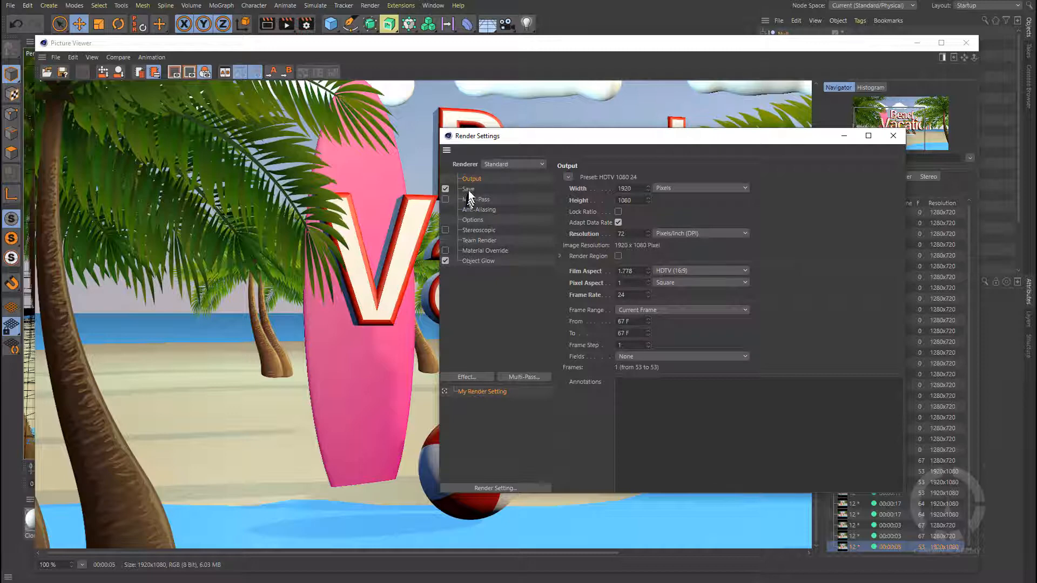
{"action": "left_click", "coordinate": [470, 210]}
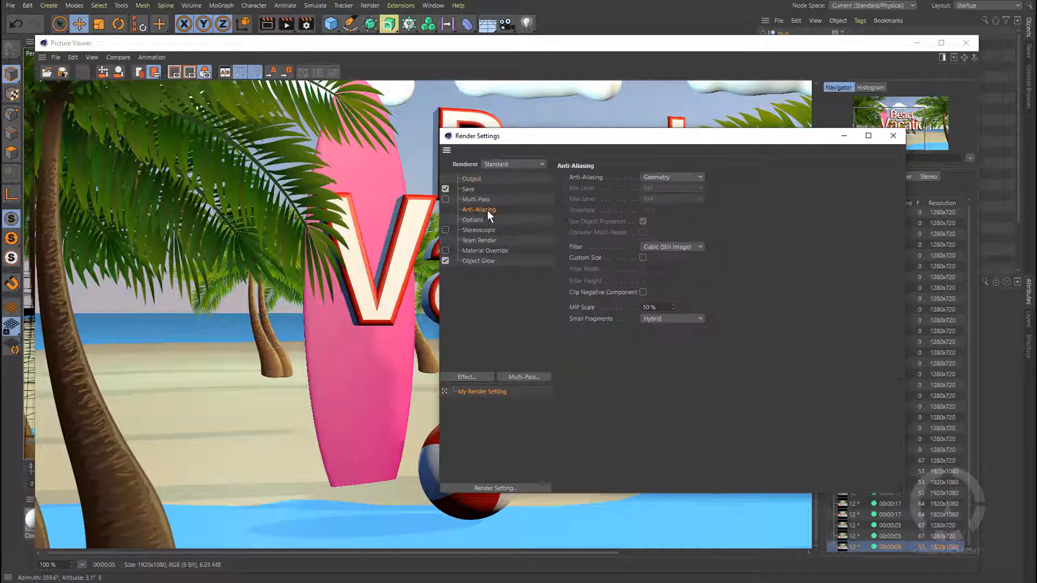
{"action": "left_click_drag", "start_coordinate": [656, 138], "coordinate": [412, 169]}
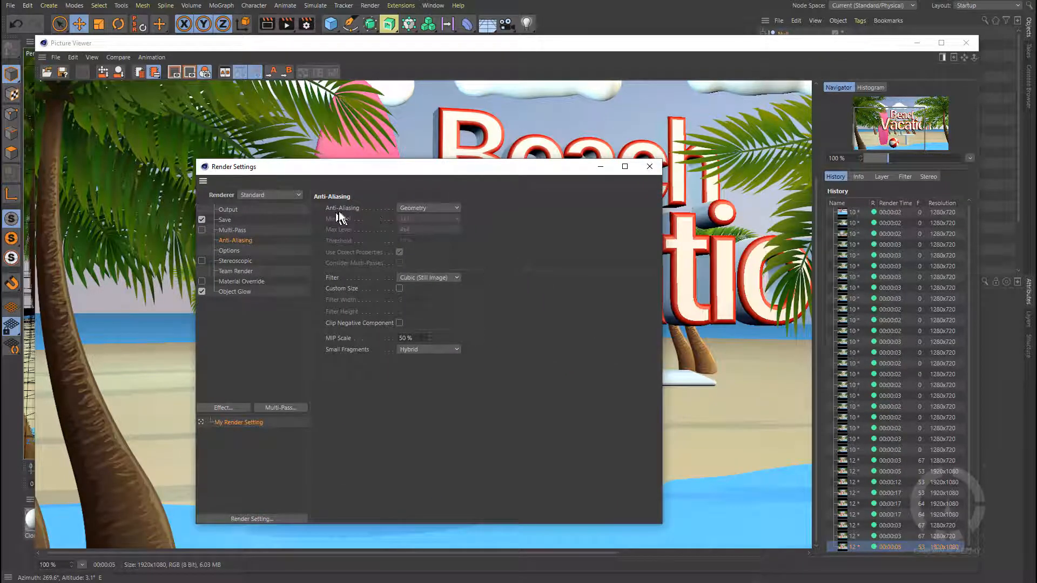
{"action": "left_click", "coordinate": [449, 208]}
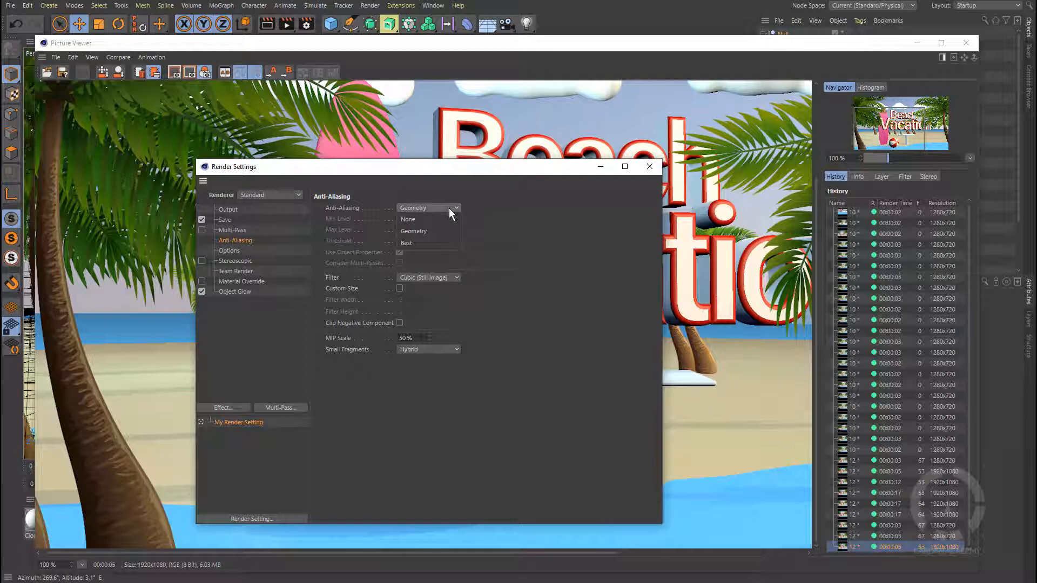
{"action": "left_click", "coordinate": [416, 243]}
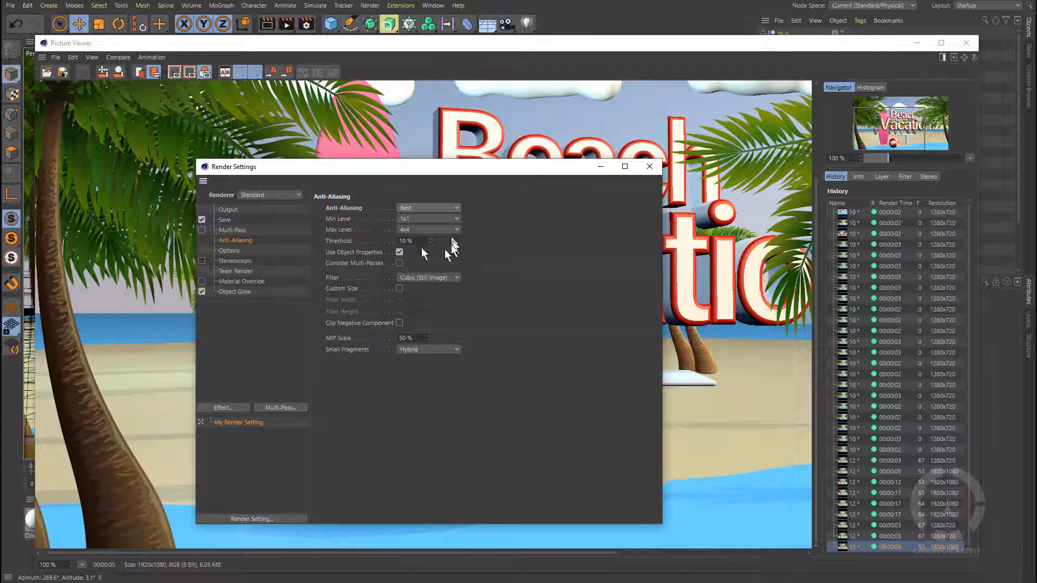
{"action": "left_click", "coordinate": [604, 167]}
Render the frame again with the new anti-aliasing and examine the lettering, palms and surfboard at 100% zoom.
{"action": "left_click", "coordinate": [290, 23]}
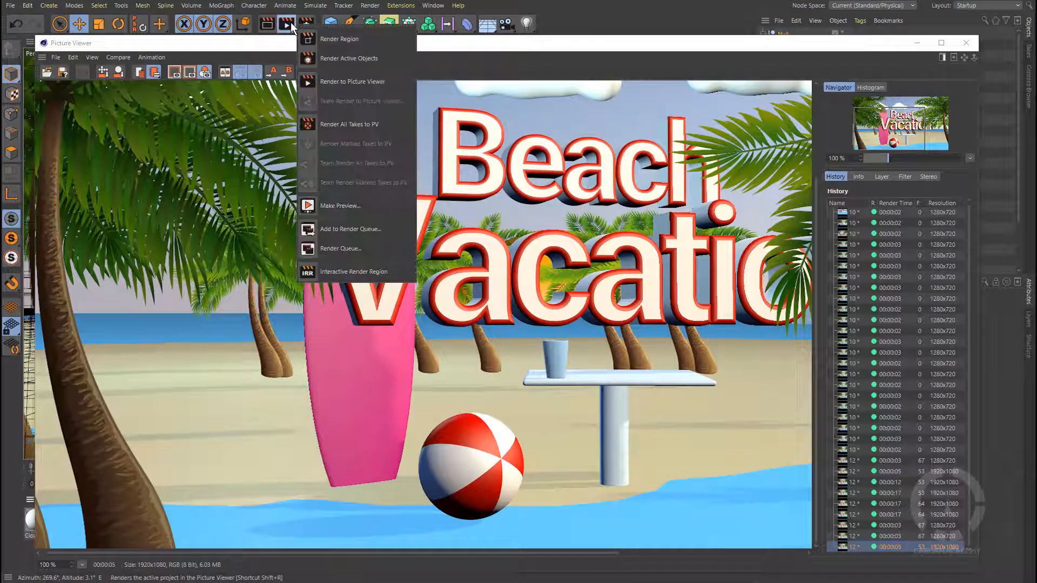
{"action": "left_click", "coordinate": [290, 23]}
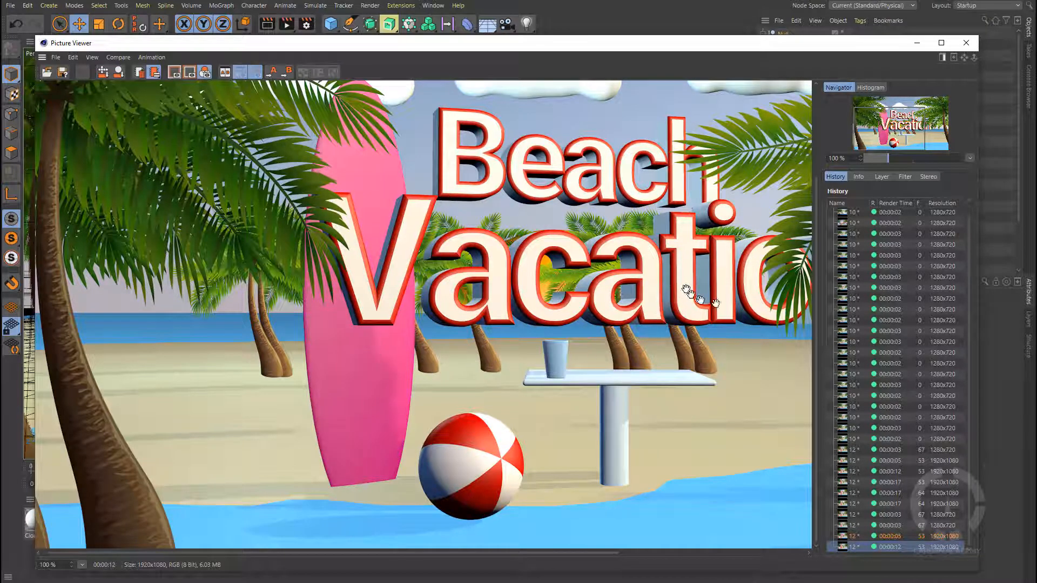
{"action": "left_click_drag", "start_coordinate": [461, 342], "coordinate": [394, 339]}
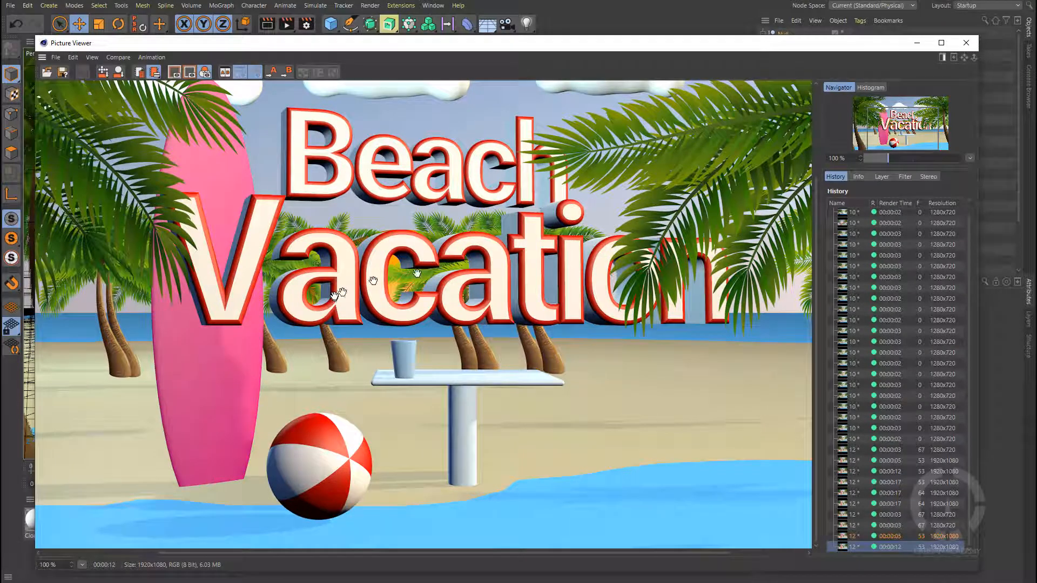
{"action": "left_click_drag", "start_coordinate": [439, 308], "coordinate": [335, 313]}
{"action": "left_click_drag", "start_coordinate": [432, 233], "coordinate": [694, 234]}
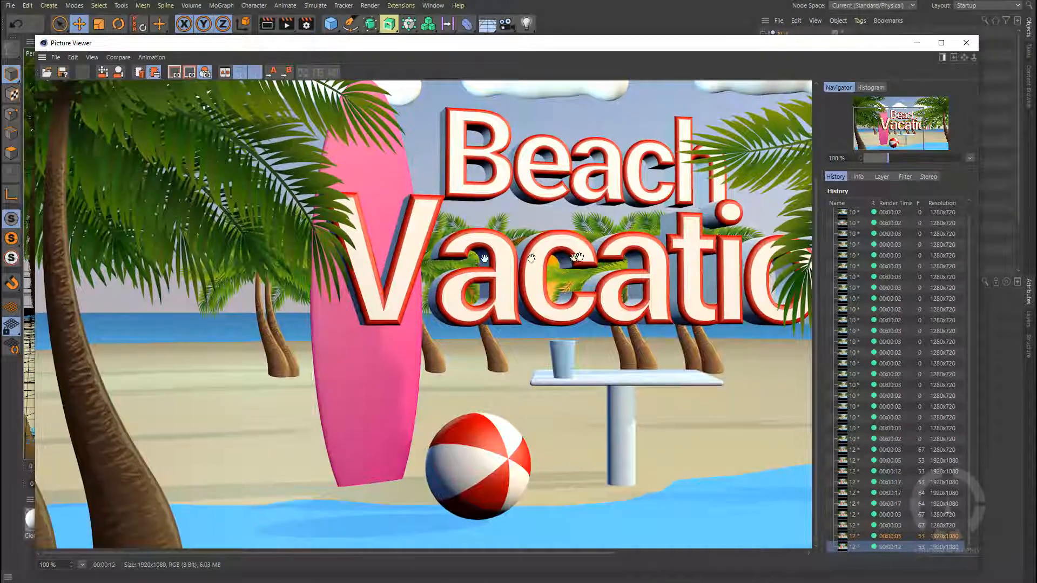
{"action": "left_click_drag", "start_coordinate": [625, 246], "coordinate": [505, 285]}
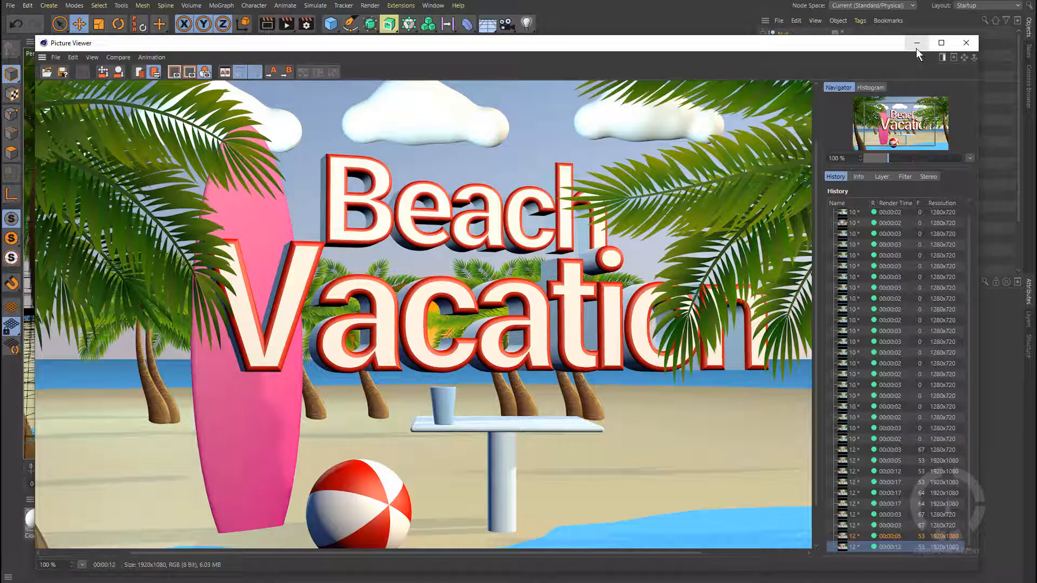
Open the Output page of the render settings and set the frame rate to 30.
{"action": "left_click", "coordinate": [304, 24]}
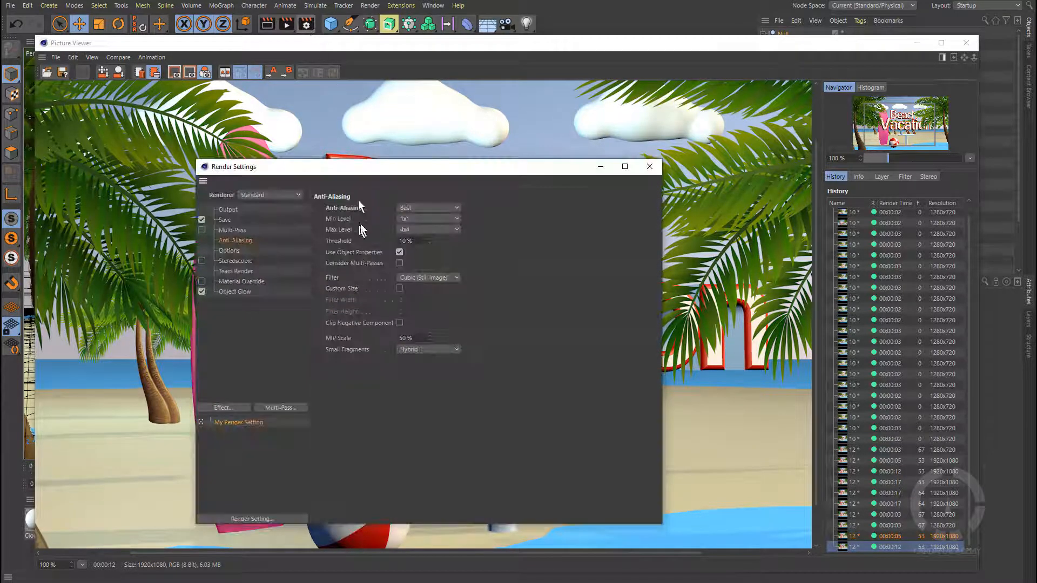
{"action": "left_click_drag", "start_coordinate": [422, 174], "coordinate": [518, 128]}
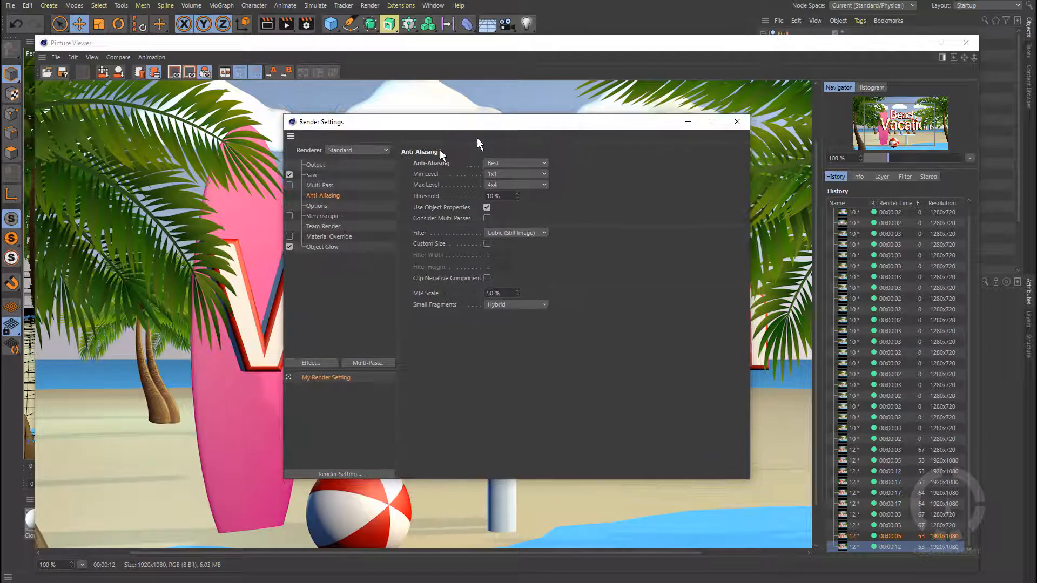
{"action": "left_click", "coordinate": [319, 167]}
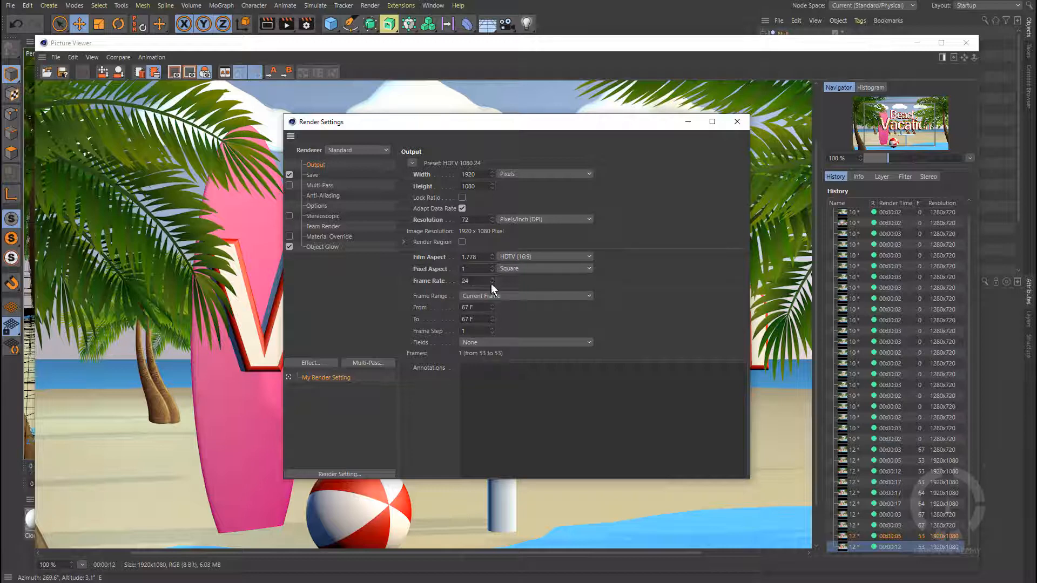
{"action": "double_click", "coordinate": [475, 281]}
{"action": "type", "text": "30"}
{"action": "key", "text": "Return"}
Apply the HDTV 1080 24 film/video preset to the output settings.
{"action": "left_click", "coordinate": [414, 164]}
{"action": "mouse_move", "coordinate": [425, 186]}
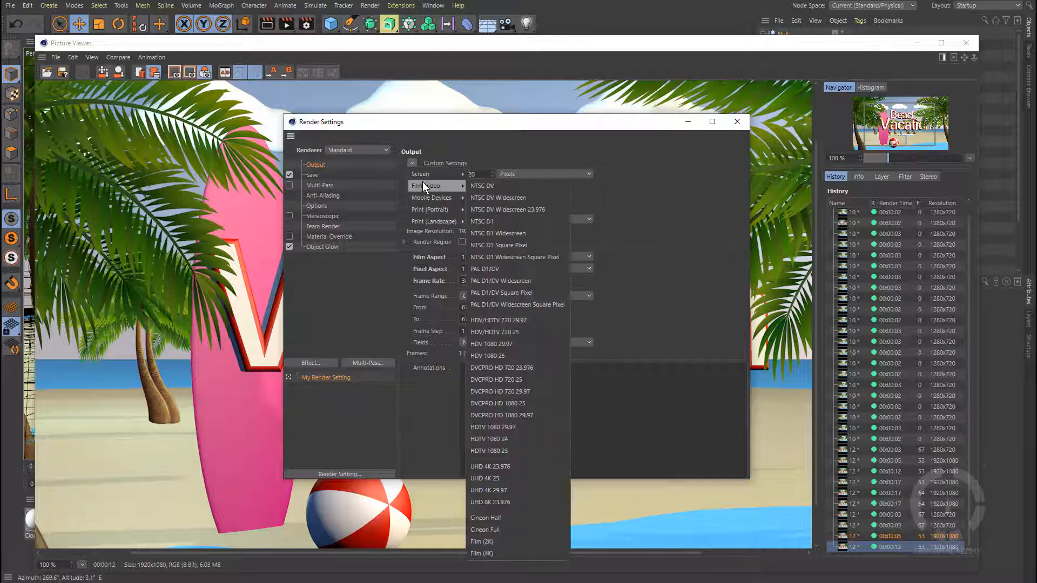
{"action": "left_click", "coordinate": [514, 439]}
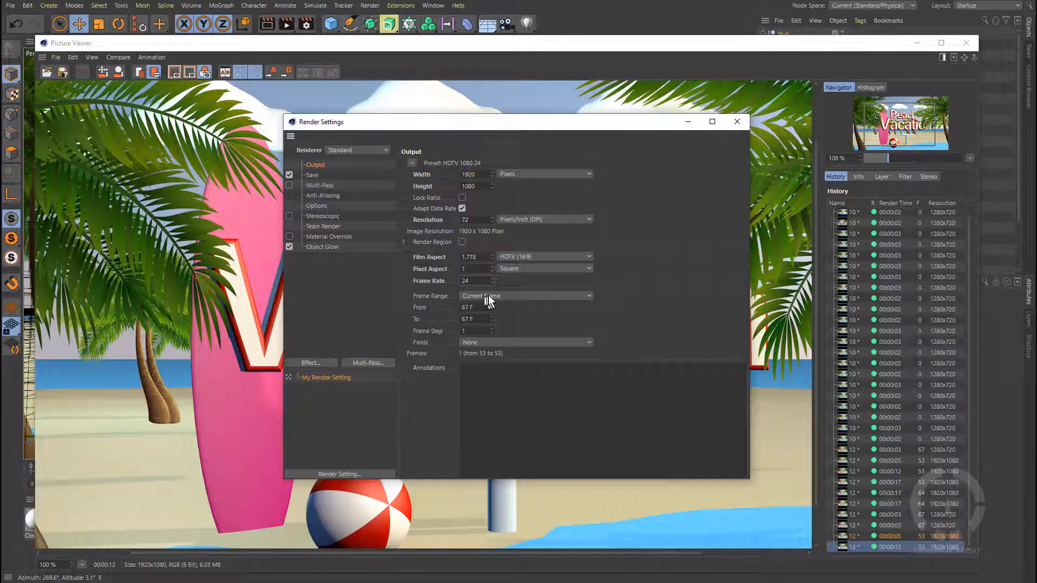
Try All Frames as the output frame range and return it to Current Frame.
{"action": "left_click", "coordinate": [490, 297]}
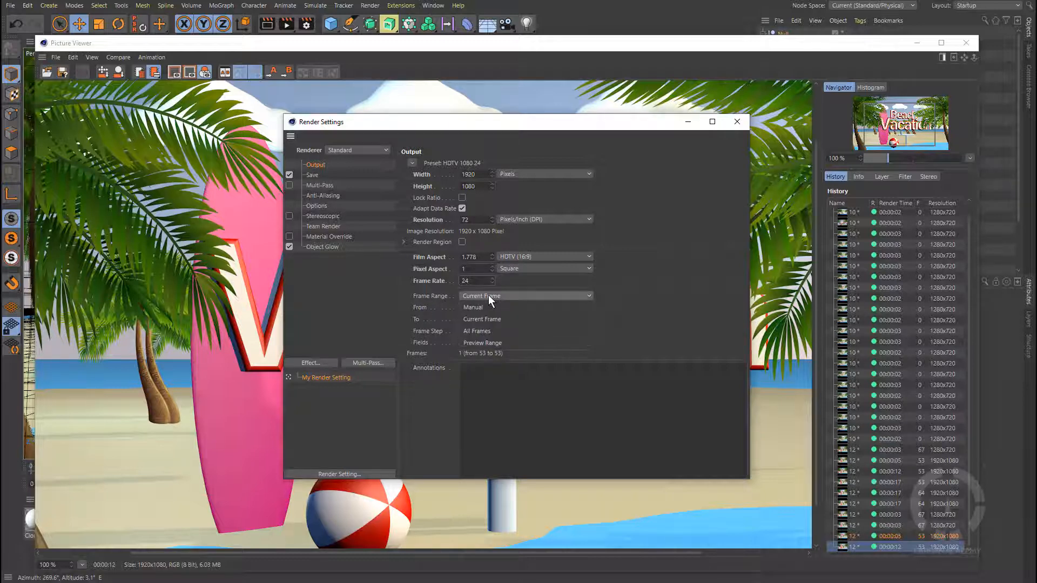
{"action": "left_click", "coordinate": [494, 331]}
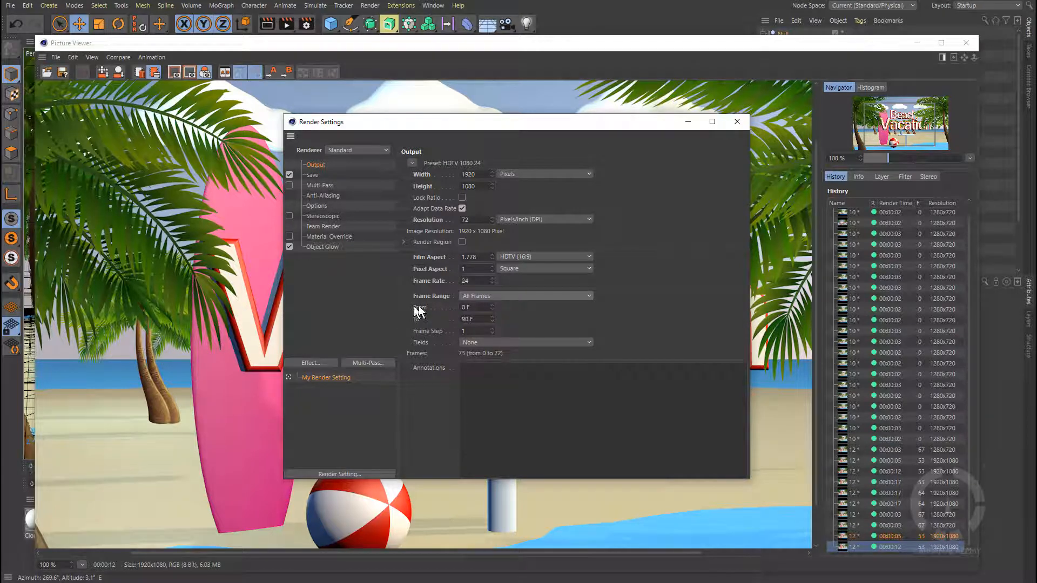
{"action": "left_click_drag", "start_coordinate": [471, 318], "coordinate": [425, 316]}
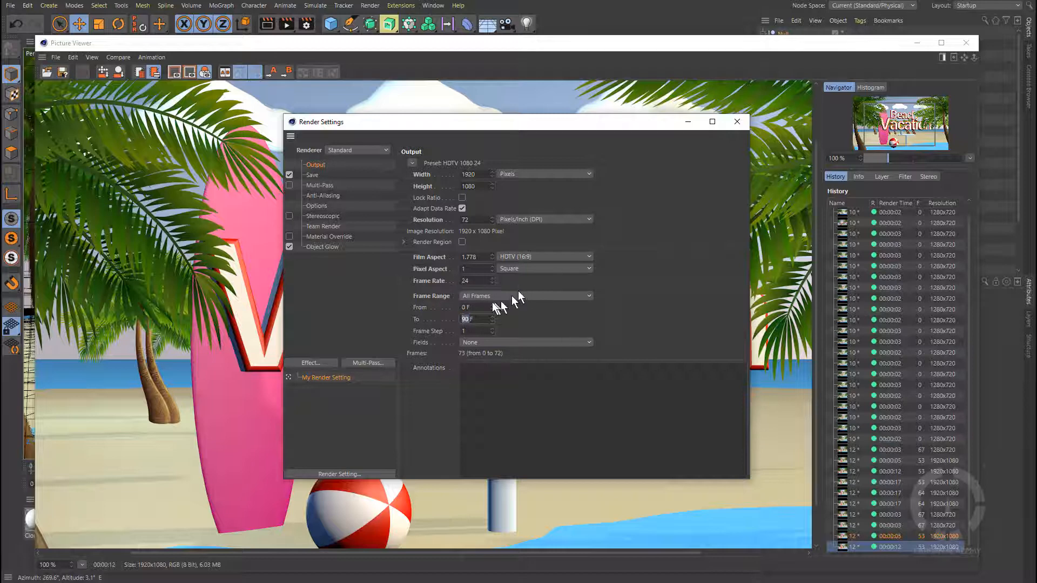
{"action": "left_click", "coordinate": [496, 296]}
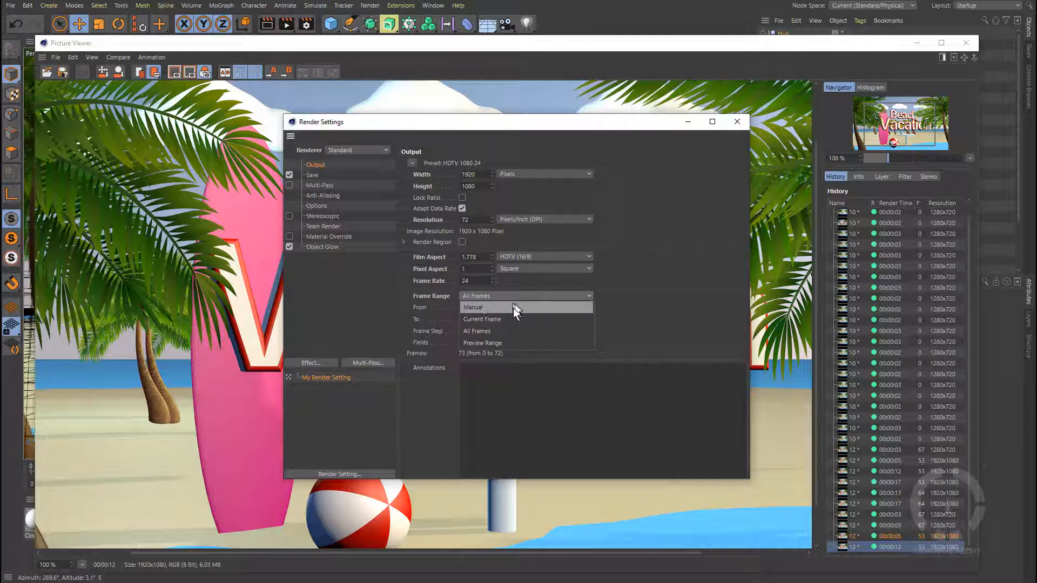
{"action": "left_click", "coordinate": [491, 319]}
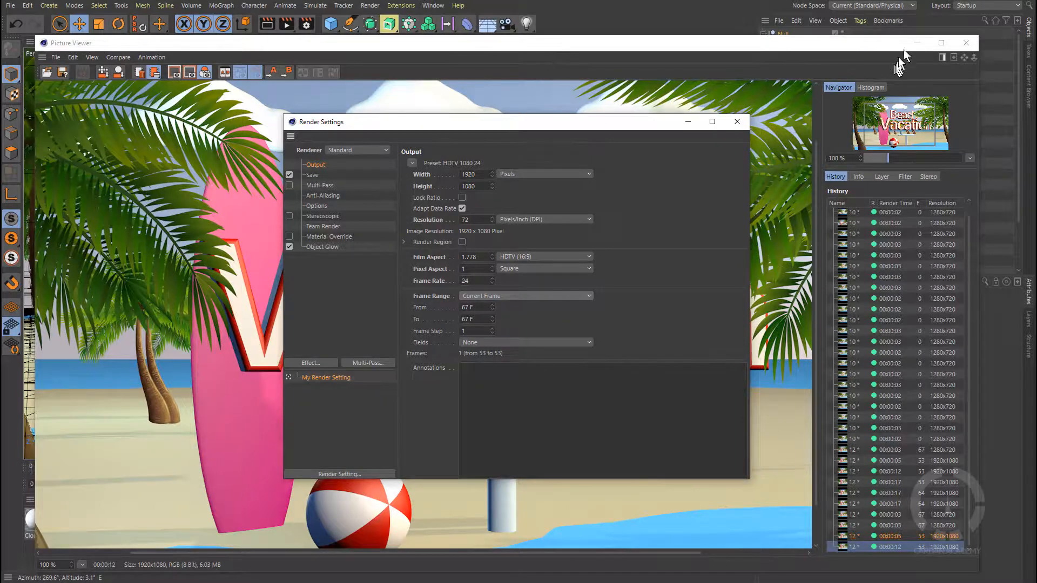
Close the Picture Viewer and move the timeline's current frame to 50, 25 and finally 90, keeping the output settings in view.
{"action": "left_click", "coordinate": [966, 42]}
{"action": "left_click_drag", "start_coordinate": [510, 123], "coordinate": [475, 68]}
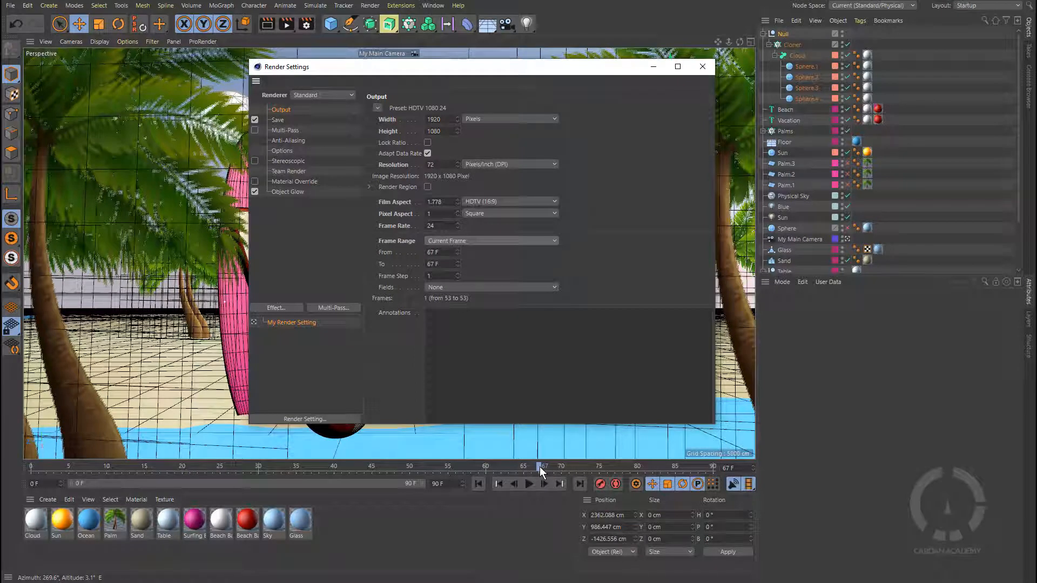
{"action": "left_click_drag", "start_coordinate": [540, 466], "coordinate": [409, 471]}
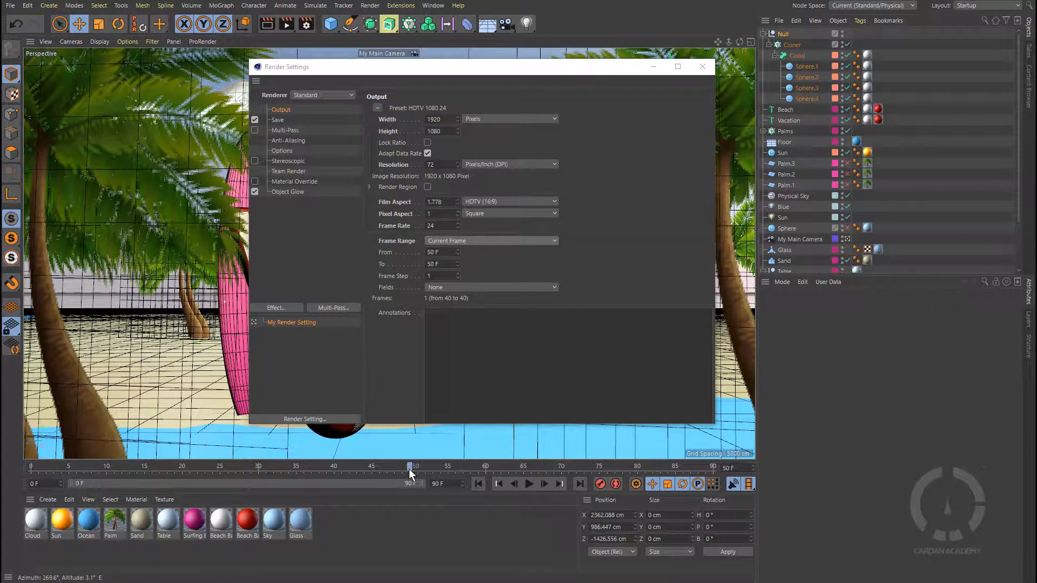
{"action": "left_click", "coordinate": [220, 468]}
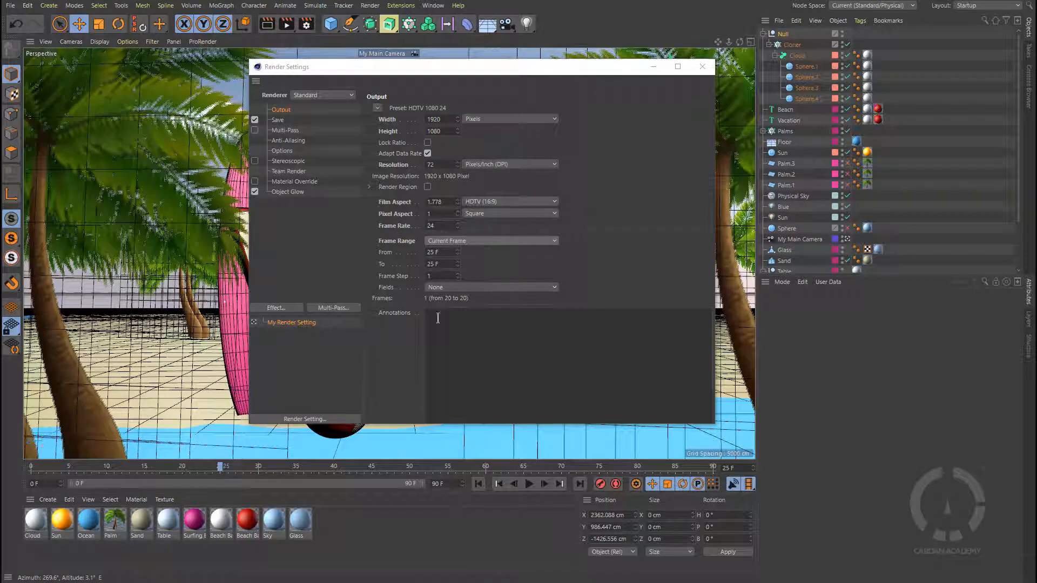
{"action": "left_click", "coordinate": [713, 467]}
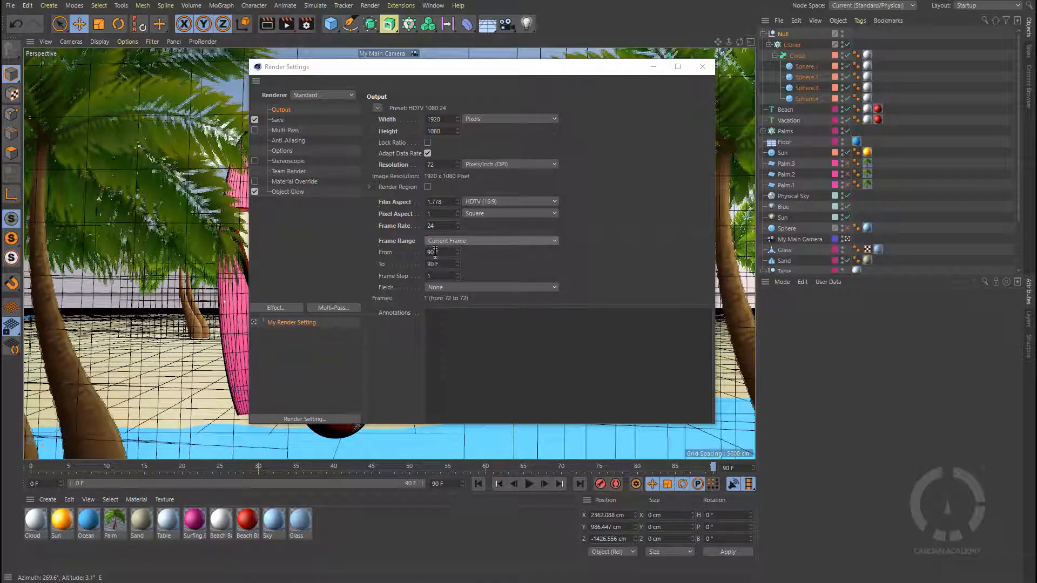
{"action": "left_click", "coordinate": [462, 242]}
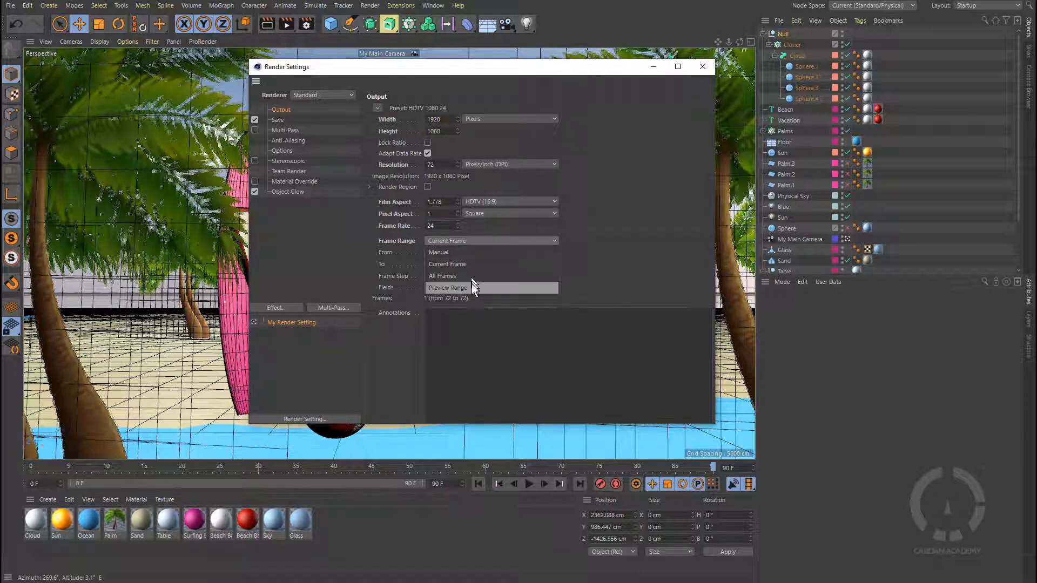
{"action": "left_click", "coordinate": [488, 241]}
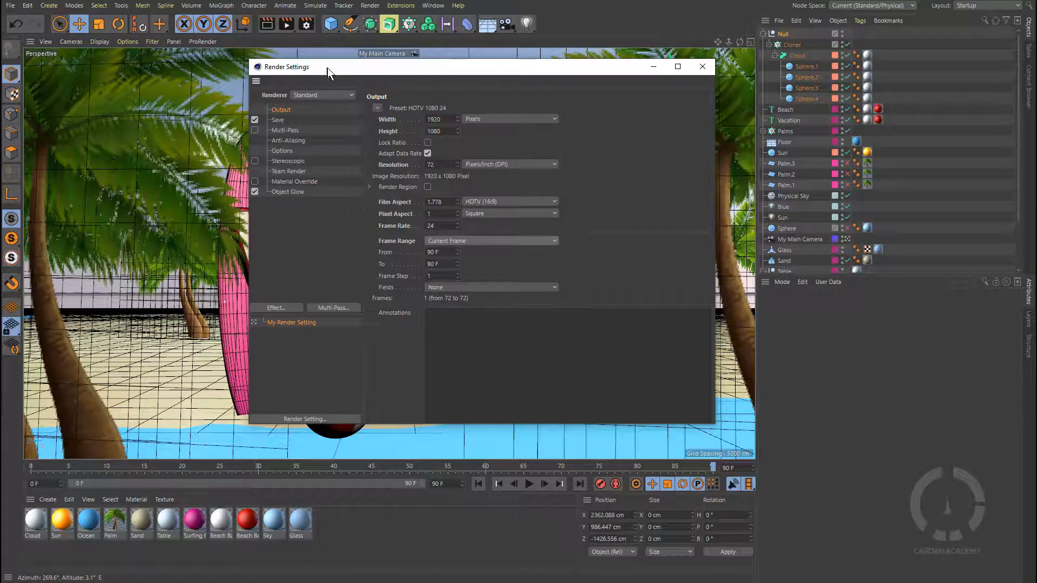
{"action": "left_click_drag", "start_coordinate": [328, 67], "coordinate": [319, 105]}
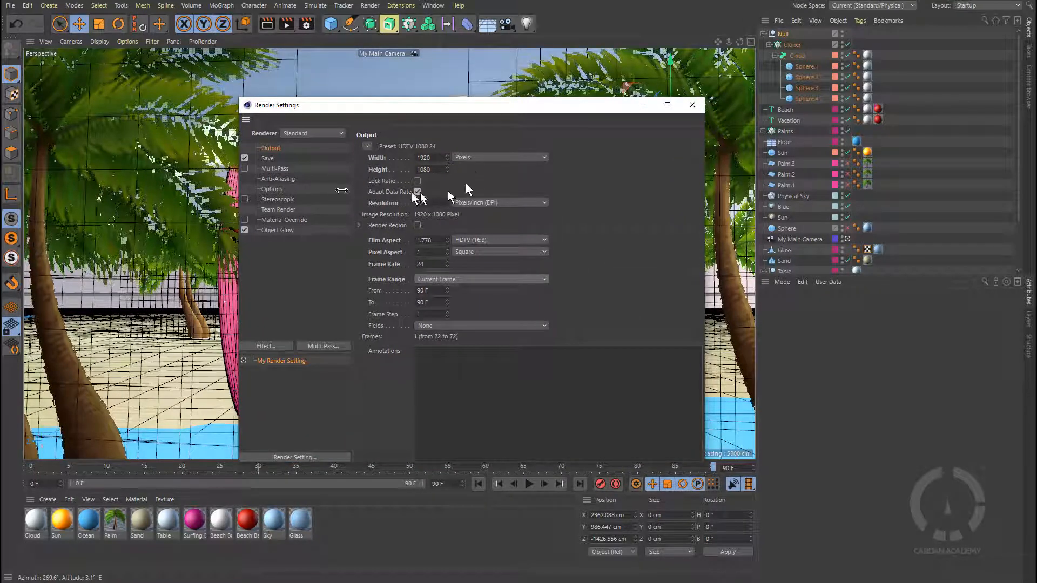
Keep TIF as the image format in the Save settings and enable the Alpha Channel.
{"action": "left_click", "coordinate": [269, 158]}
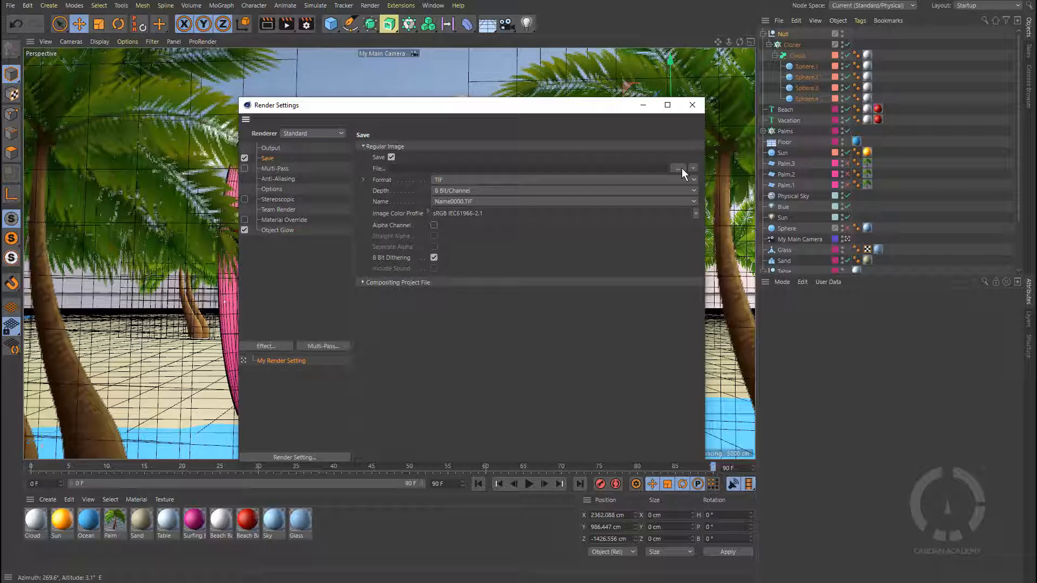
{"action": "left_click", "coordinate": [458, 180]}
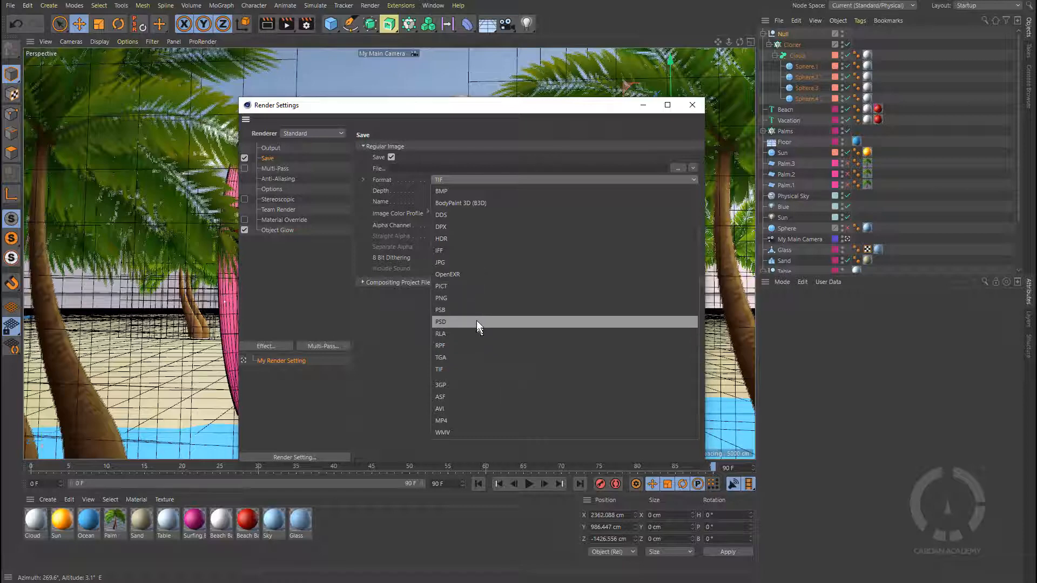
{"action": "left_click", "coordinate": [482, 369]}
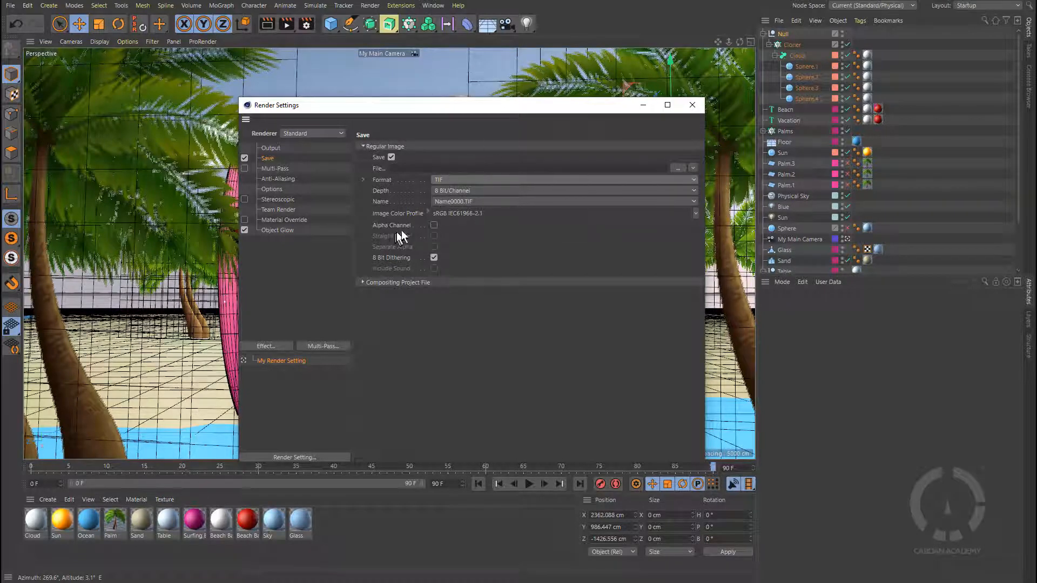
{"action": "left_click", "coordinate": [434, 225]}
Uncover the sky in the viewport beside the settings window, and turn the Alpha Channel off and on again.
{"action": "left_click_drag", "start_coordinate": [484, 108], "coordinate": [765, 109]}
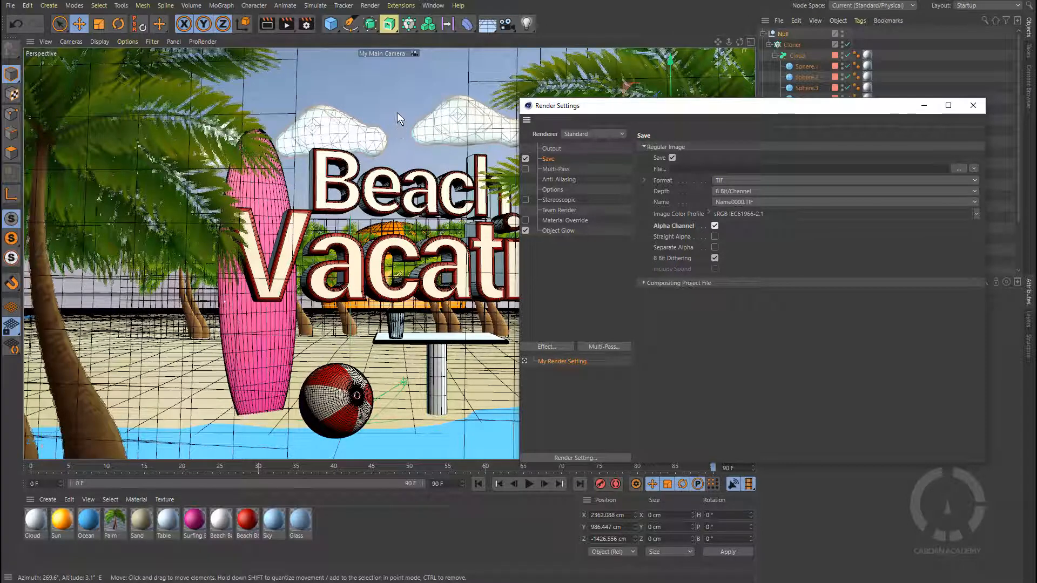
{"action": "left_click", "coordinate": [714, 226]}
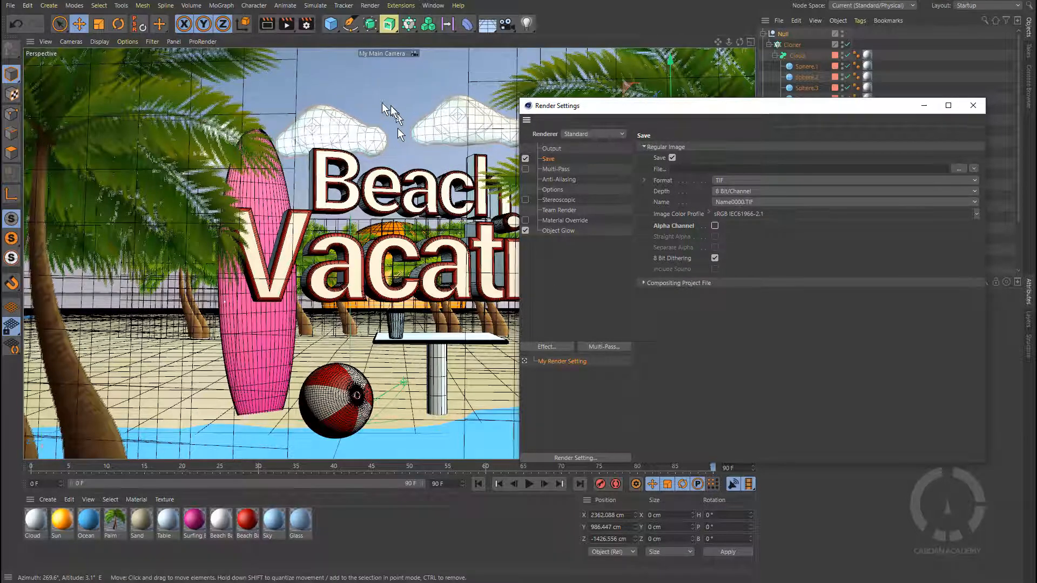
{"action": "left_click_drag", "start_coordinate": [718, 112], "coordinate": [381, 137]}
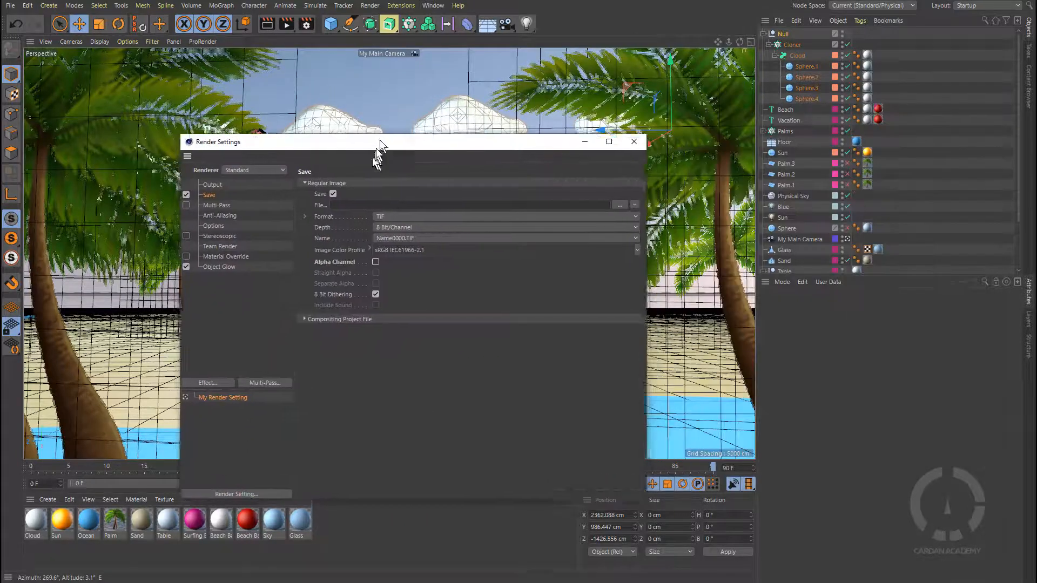
{"action": "left_click", "coordinate": [378, 252]}
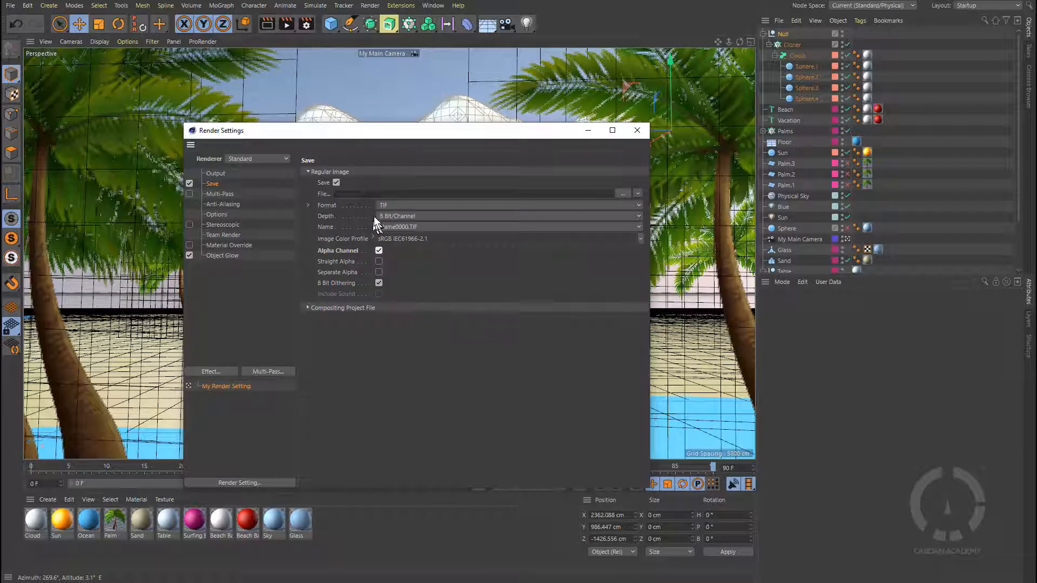
Examine the Compositing Project File options and the target applications, keeping After Effects.
{"action": "left_click", "coordinate": [309, 309]}
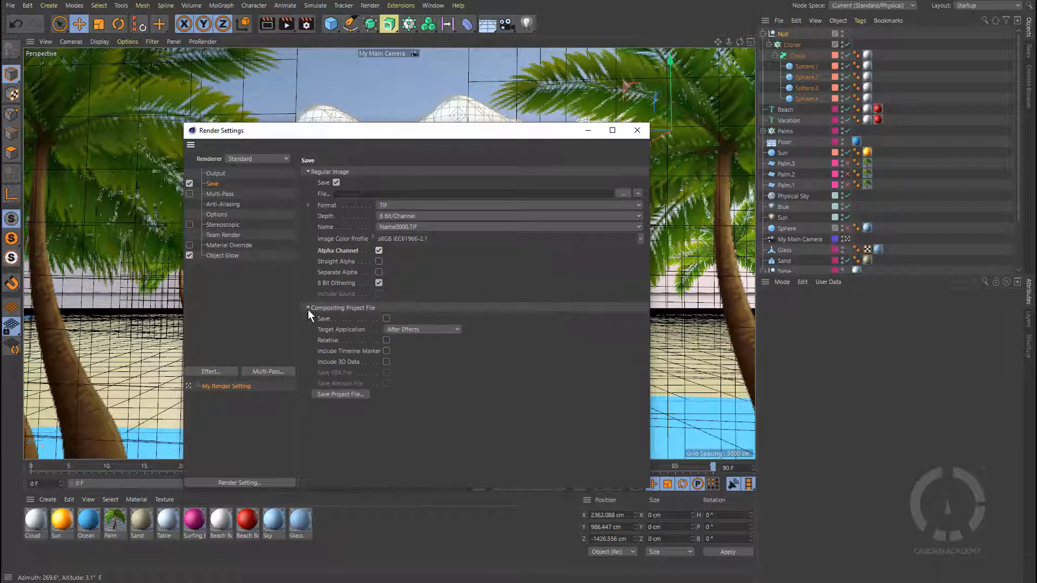
{"action": "left_click", "coordinate": [415, 329]}
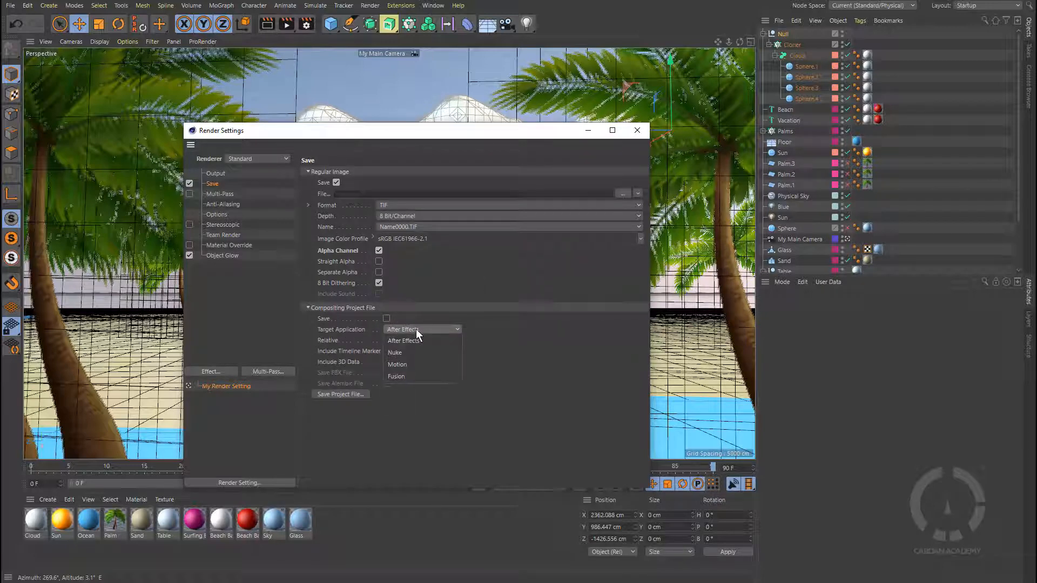
{"action": "left_click", "coordinate": [401, 331]}
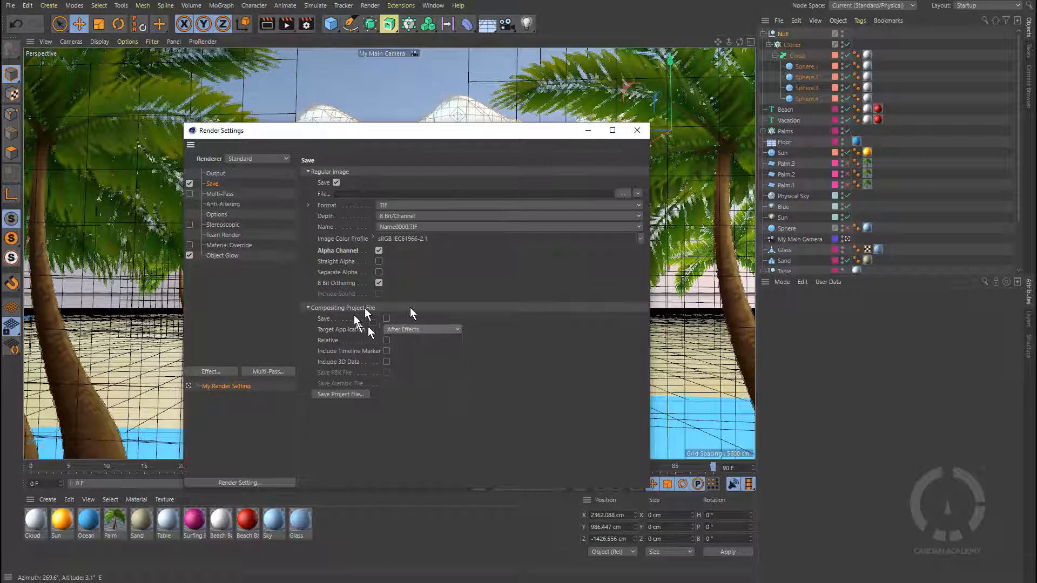
{"action": "left_click", "coordinate": [308, 308]}
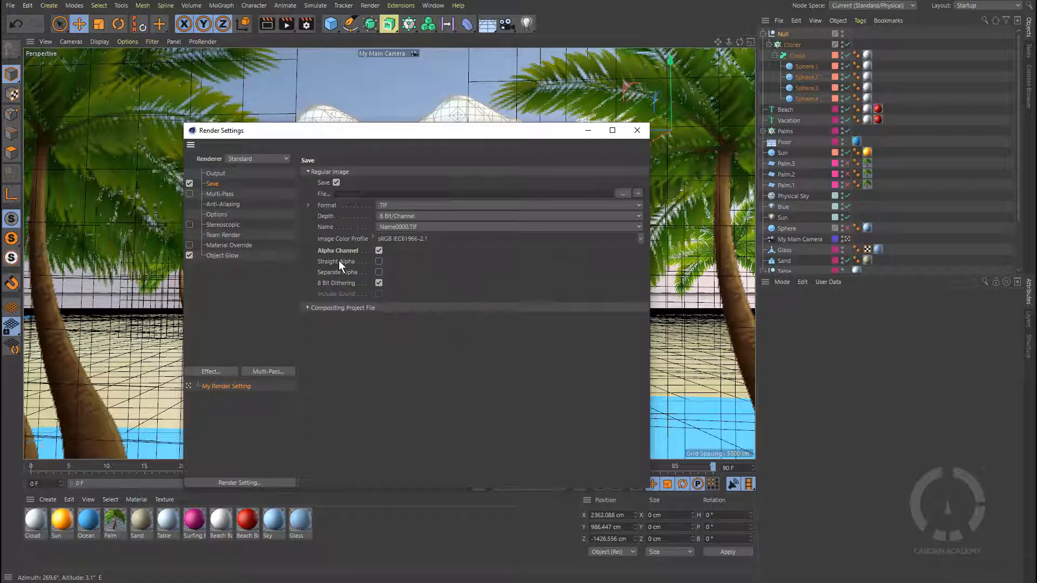
Enable Multi-Pass to review its Separate Lights choices, and disable it again.
{"action": "left_click_drag", "start_coordinate": [439, 132], "coordinate": [520, 97]}
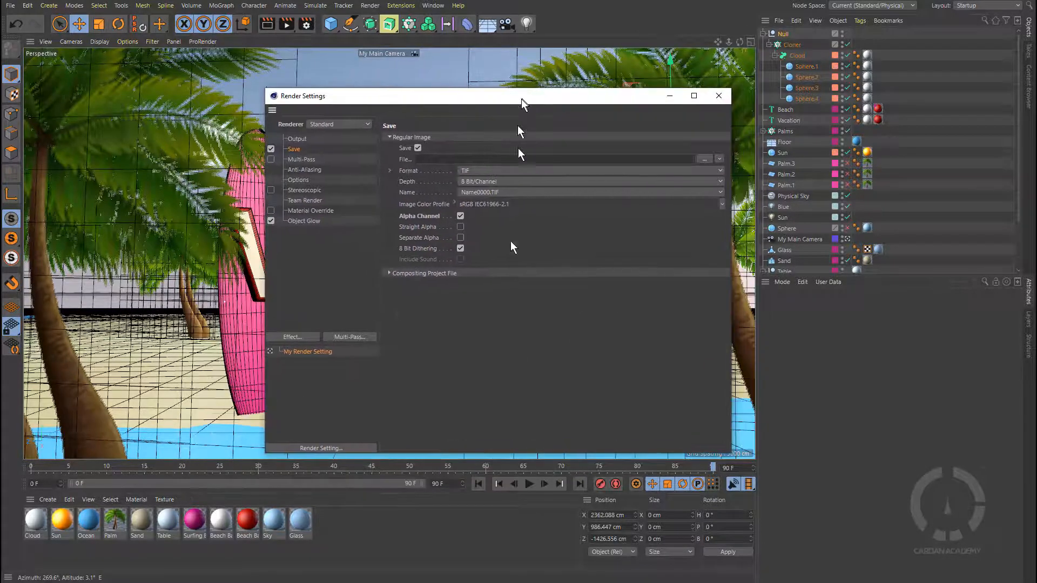
{"action": "left_click", "coordinate": [306, 160]}
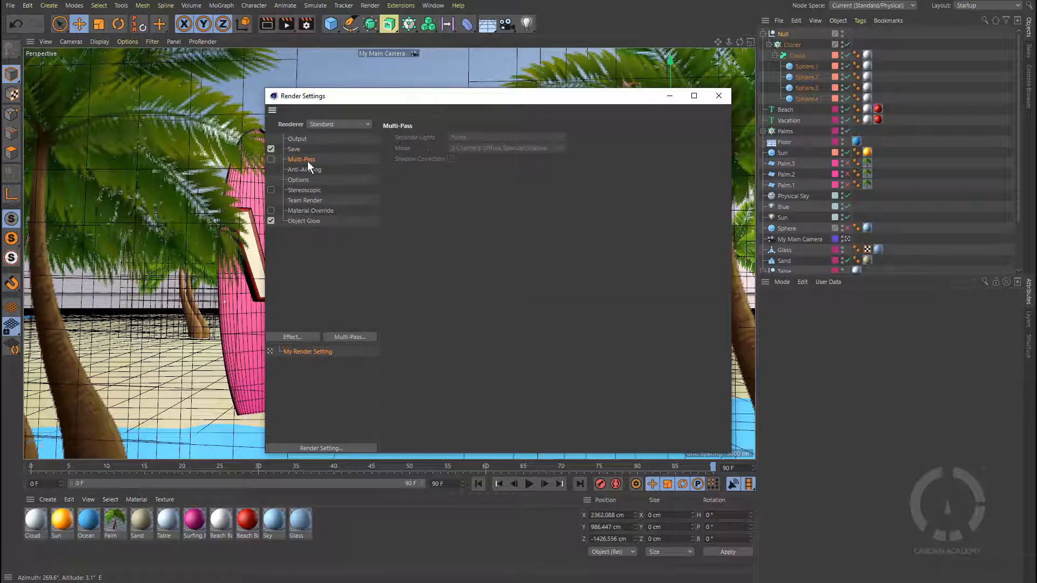
{"action": "left_click", "coordinate": [271, 160]}
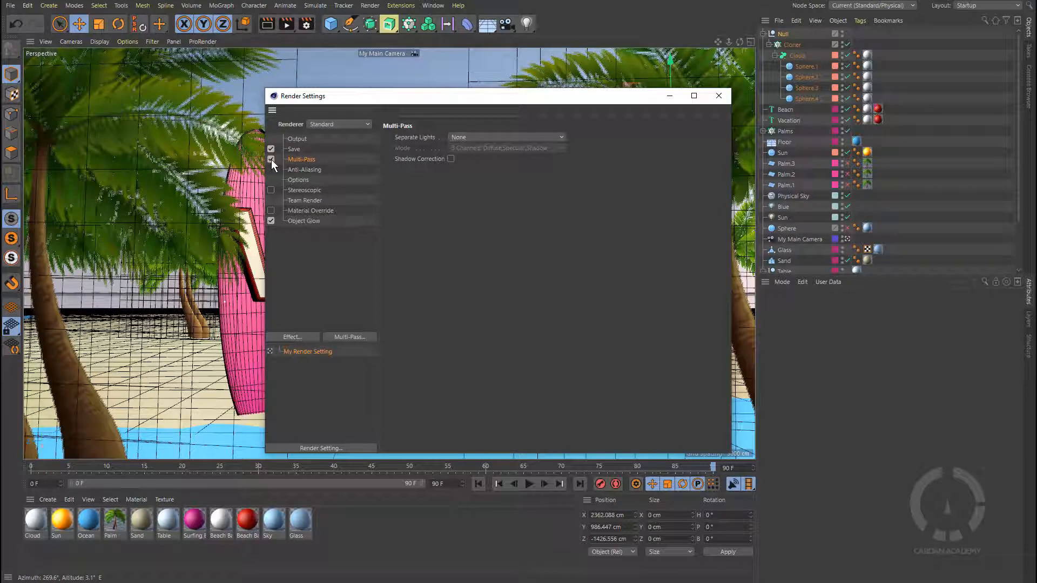
{"action": "left_click", "coordinate": [464, 137]}
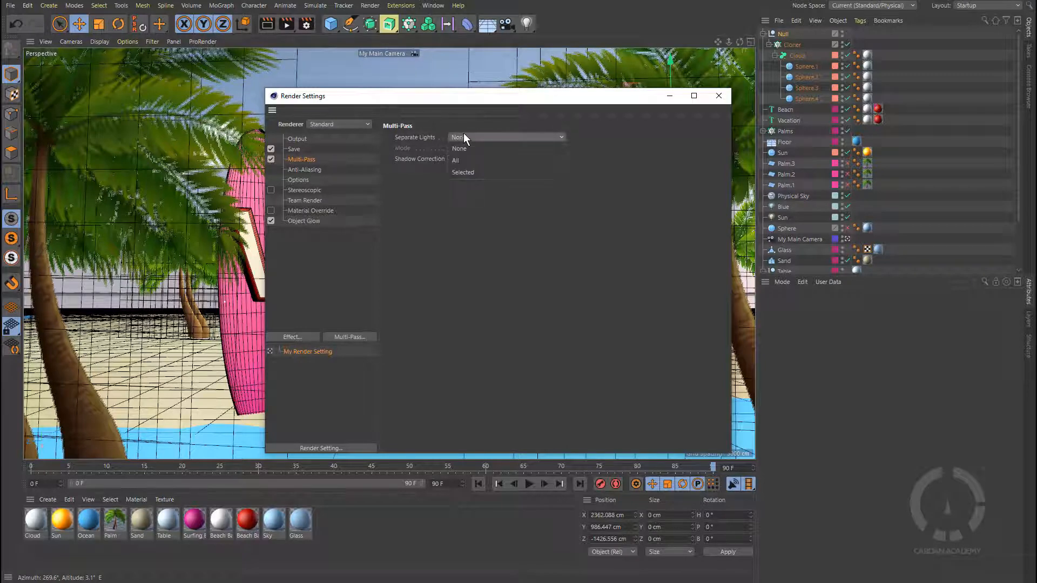
{"action": "left_click", "coordinate": [463, 136]}
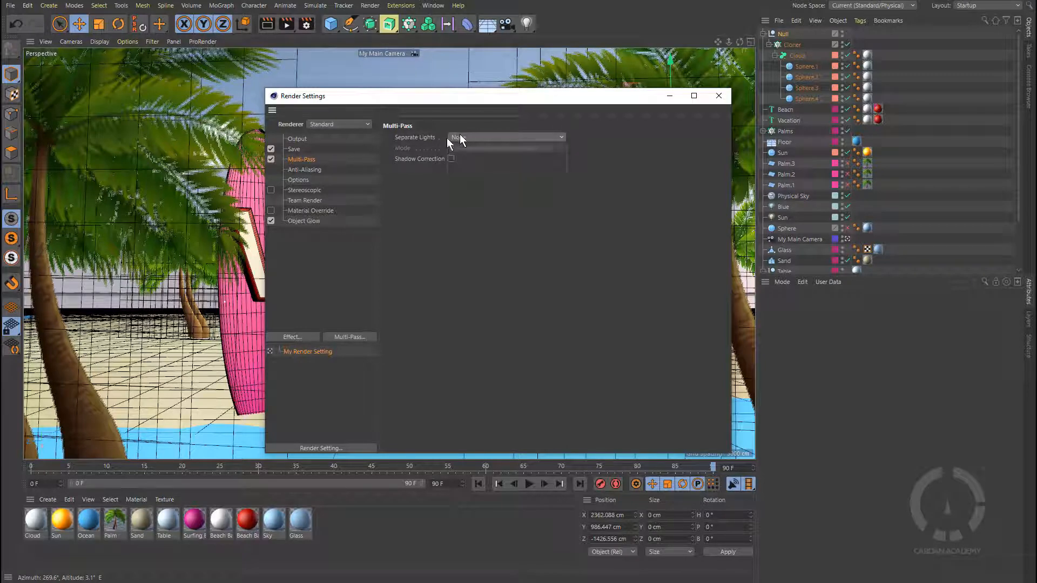
{"action": "left_click", "coordinate": [271, 160]}
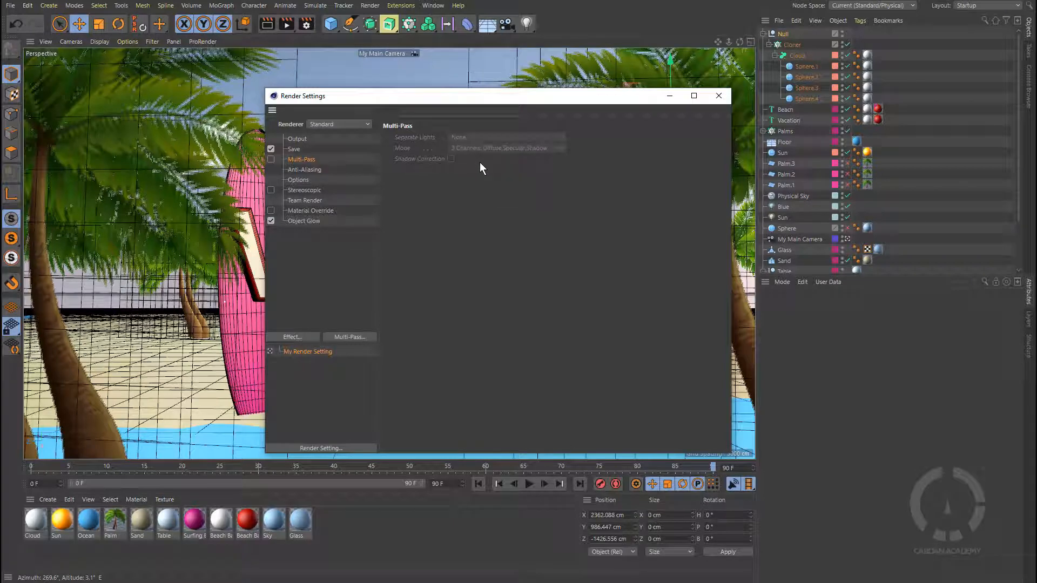
Review the Anti-Aliasing settings and the general render Options.
{"action": "left_click", "coordinate": [307, 170]}
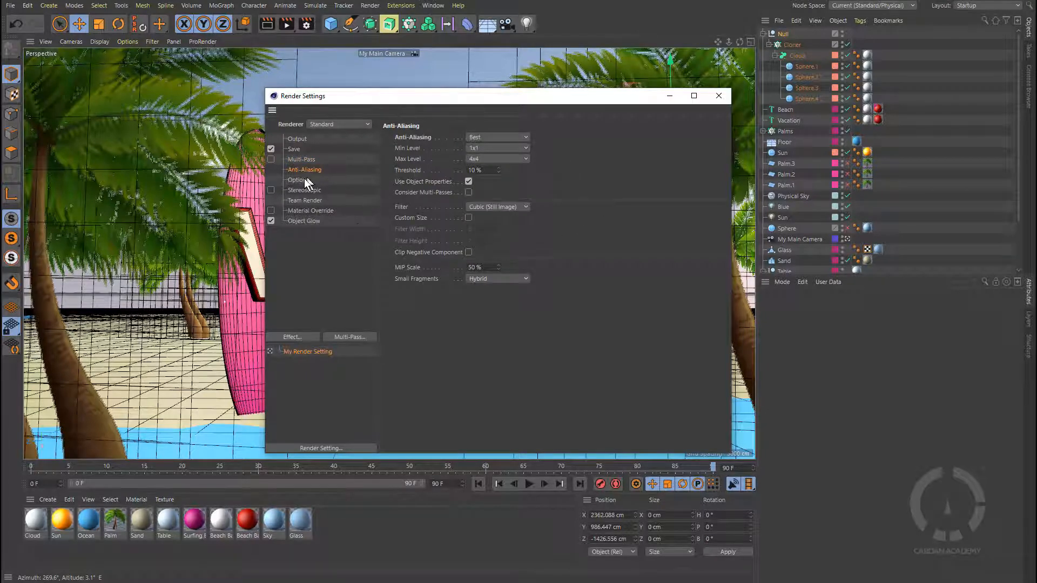
{"action": "left_click", "coordinate": [304, 182]}
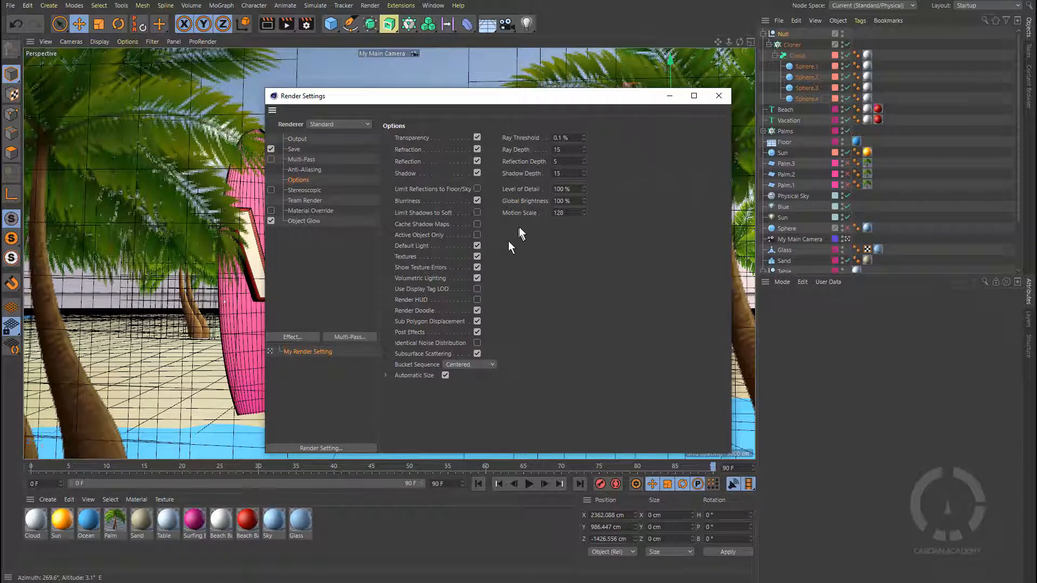
Uncover the beach scene in the viewport behind the settings window and disable the Object Glow effect.
{"action": "left_click_drag", "start_coordinate": [571, 95], "coordinate": [543, 86]}
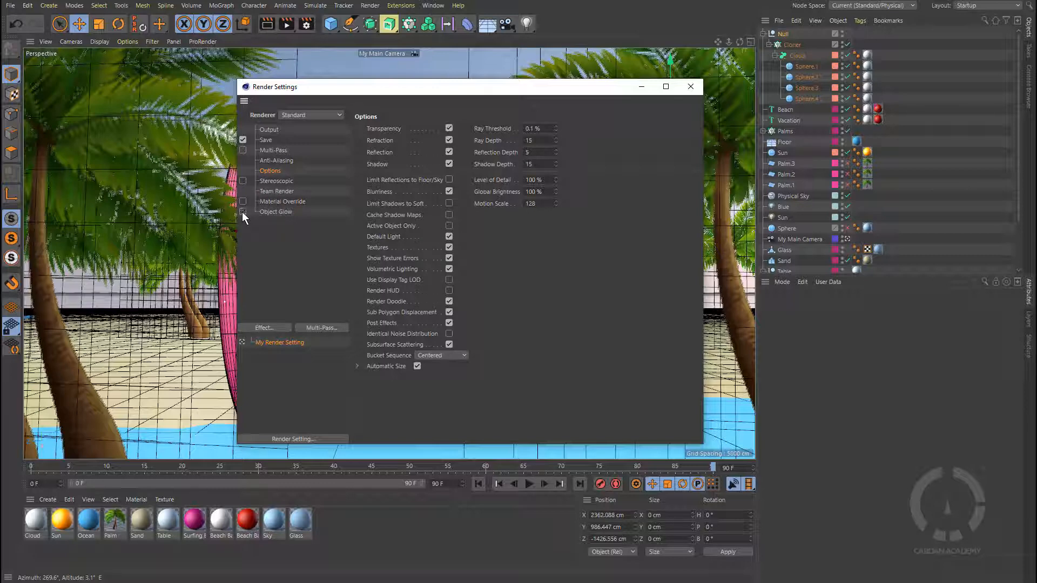
{"action": "left_click_drag", "start_coordinate": [403, 90], "coordinate": [759, 103]}
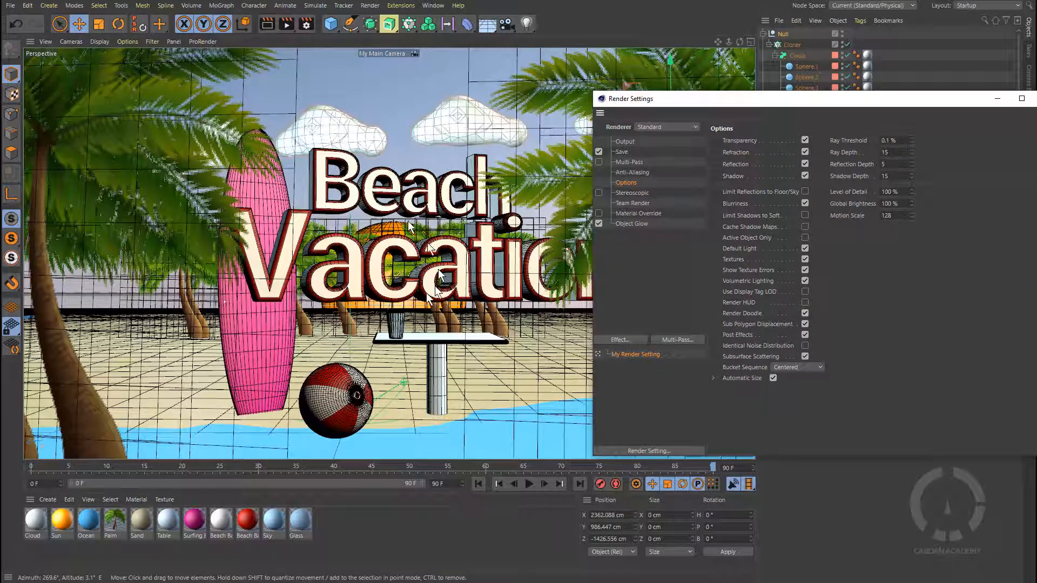
{"action": "left_click", "coordinate": [599, 223]}
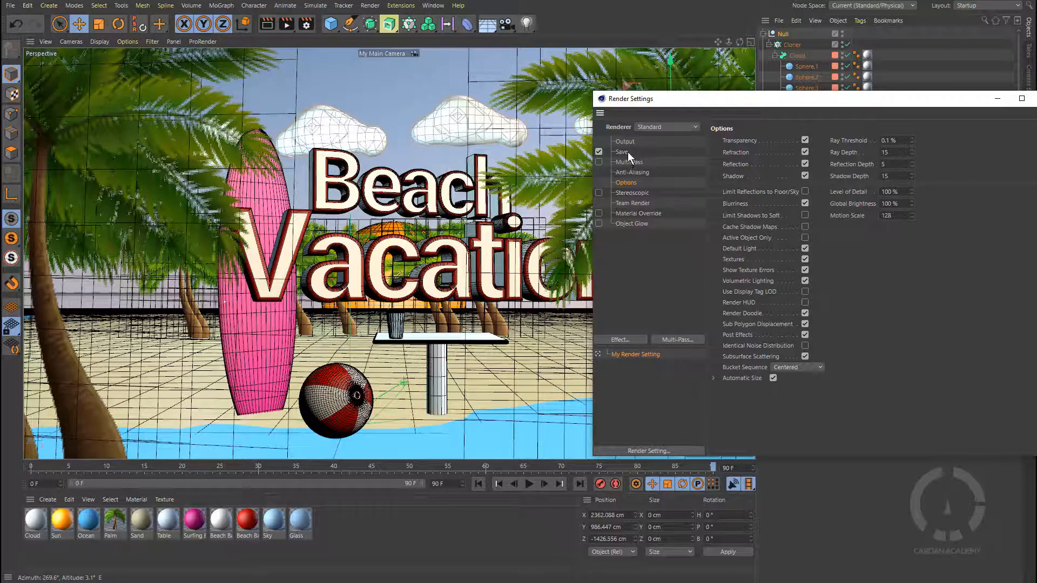
Set the render output to the Film/Video preset HDV/HDTV 720 25, and keep the settings window fully on screen.
{"action": "left_click", "coordinate": [628, 151]}
{"action": "left_click", "coordinate": [635, 140]}
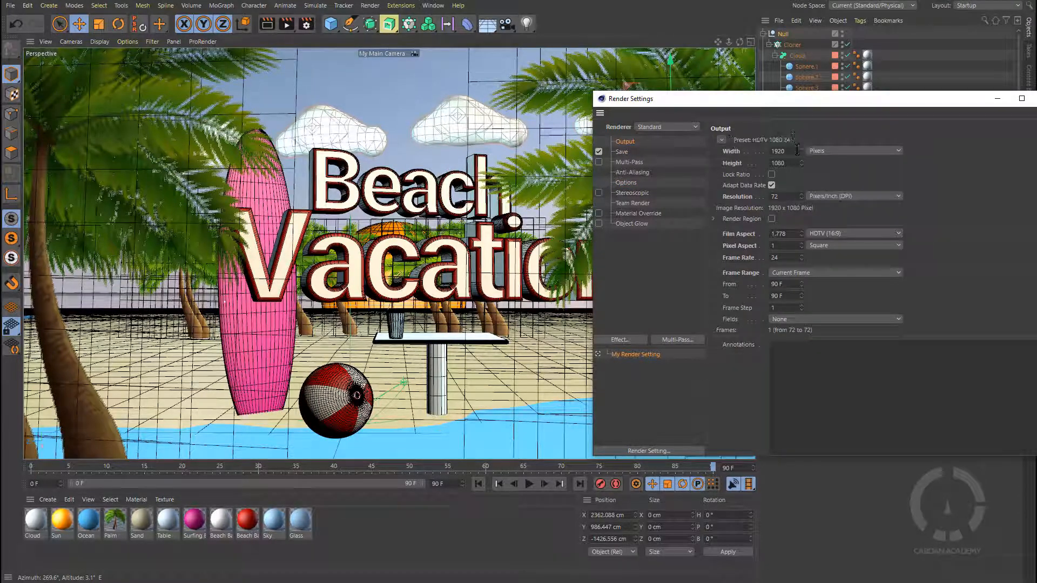
{"action": "left_click", "coordinate": [724, 140]}
{"action": "mouse_move", "coordinate": [747, 162]}
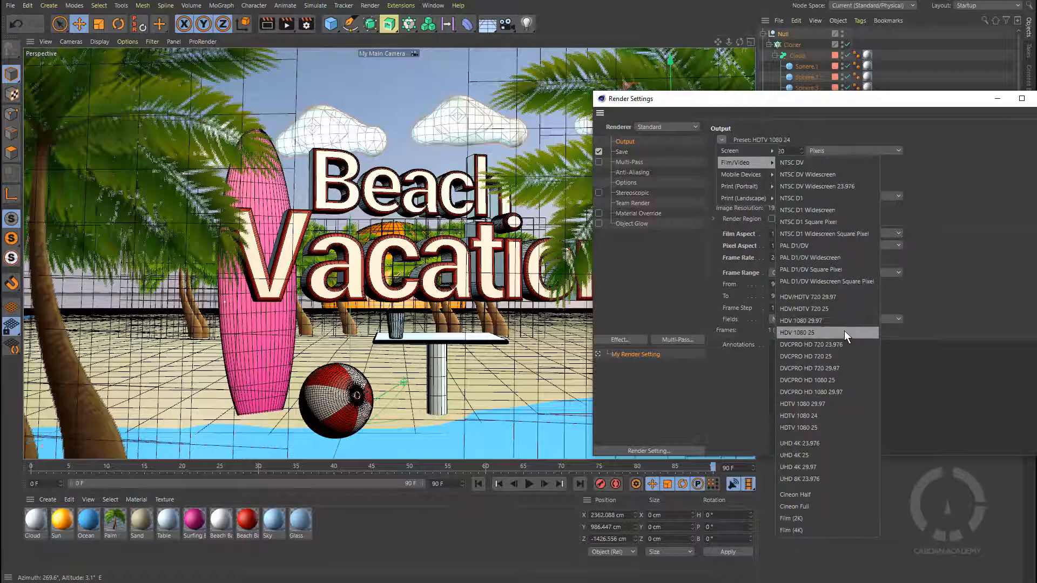
{"action": "left_click", "coordinate": [841, 309]}
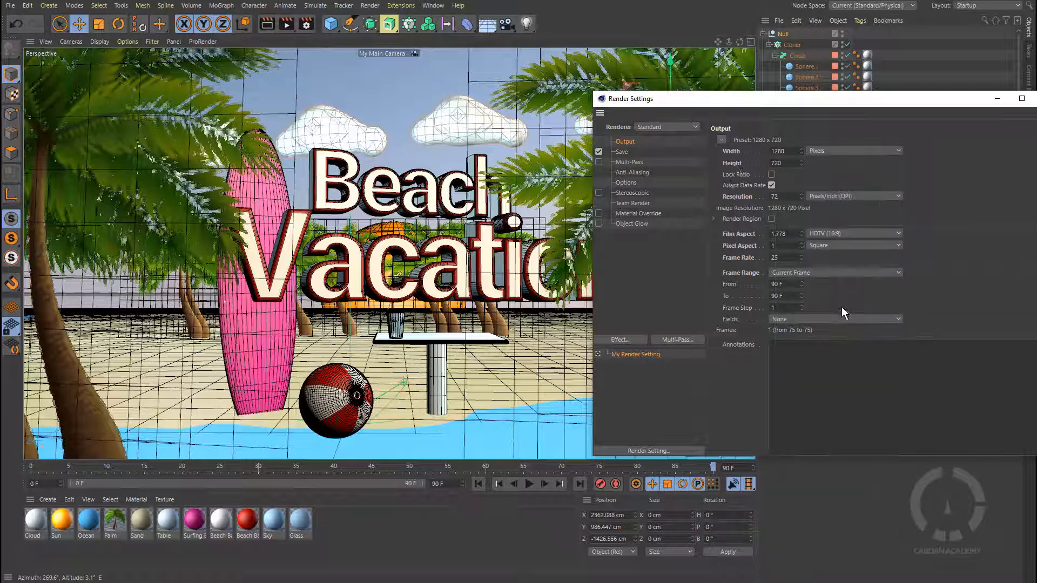
{"action": "left_click_drag", "start_coordinate": [821, 102], "coordinate": [740, 103]}
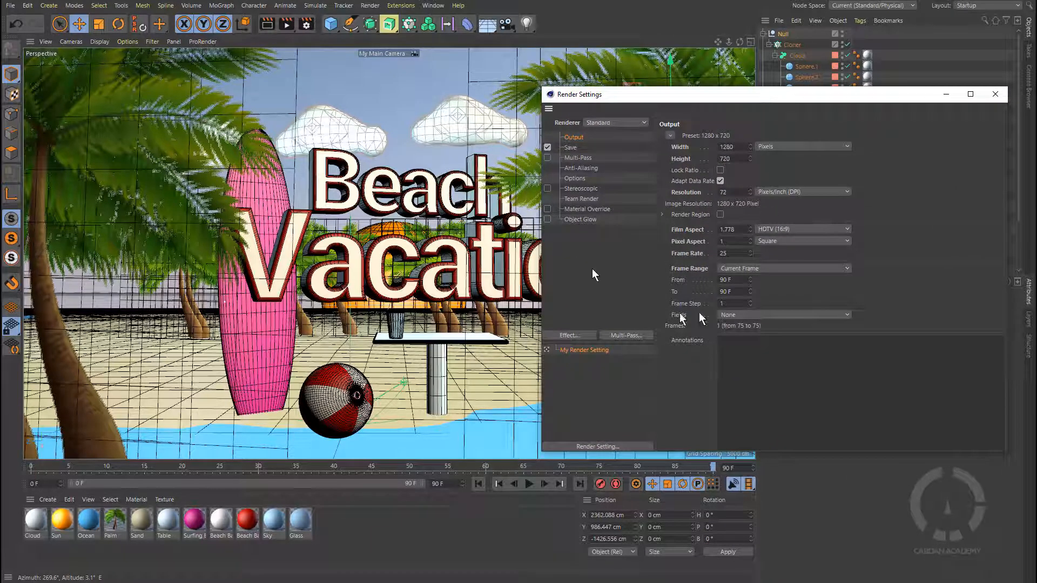
Render the current frame without Object Glow in the Picture Viewer and compare it with earlier renders in the history.
{"action": "left_click", "coordinate": [286, 25]}
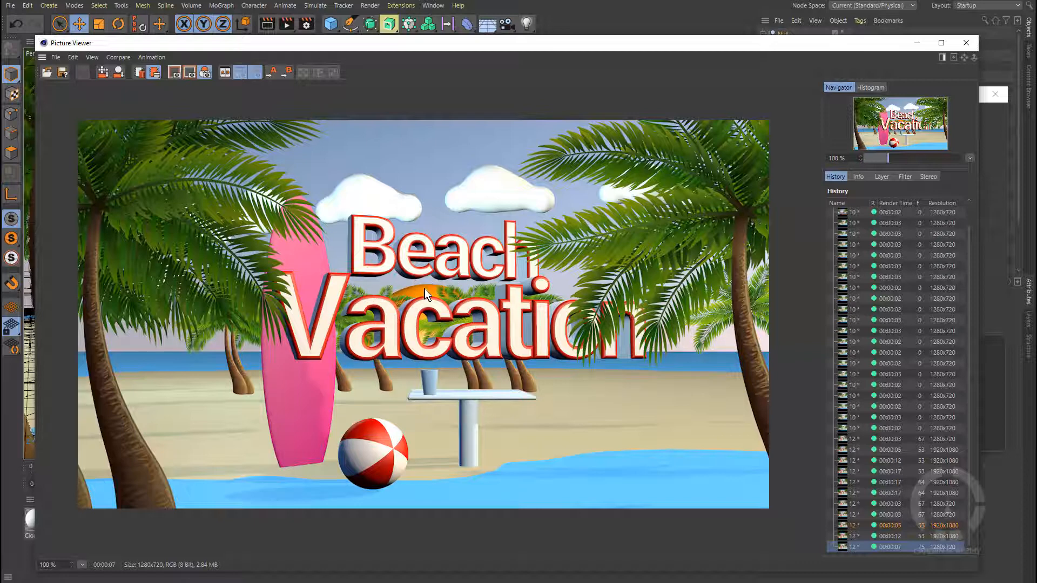
{"action": "left_click", "coordinate": [860, 331]}
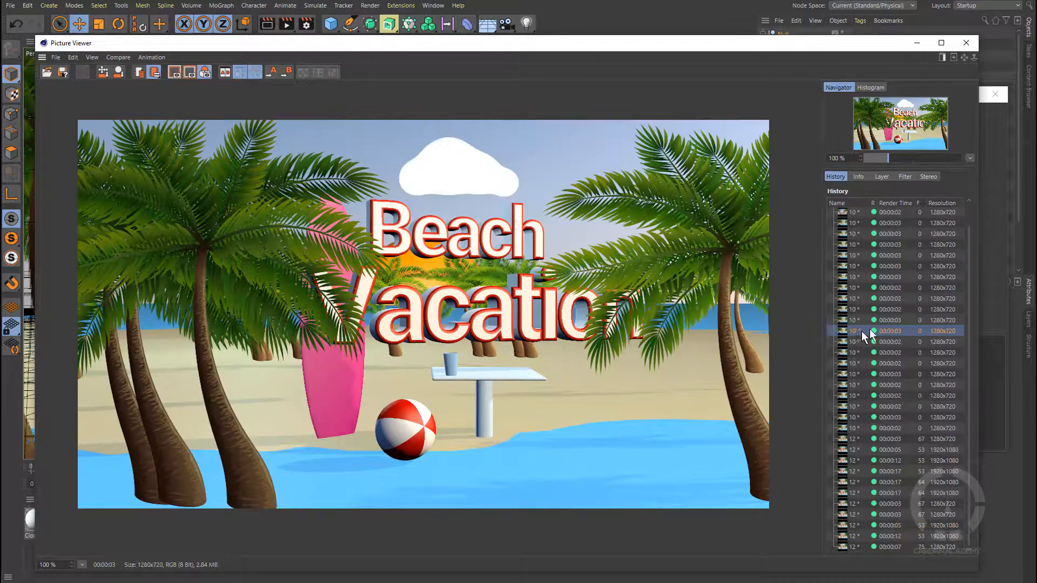
{"action": "left_click", "coordinate": [910, 429]}
{"action": "scroll", "coordinate": [901, 403], "scroll_direction": "up", "scroll_amount": 1}
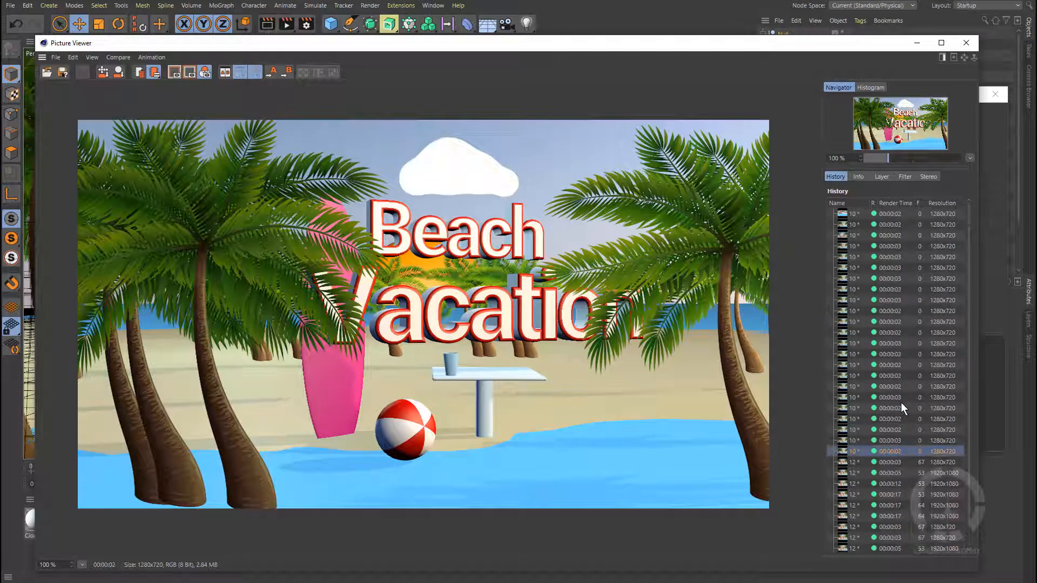
{"action": "left_click", "coordinate": [883, 258]}
{"action": "left_click", "coordinate": [882, 462]}
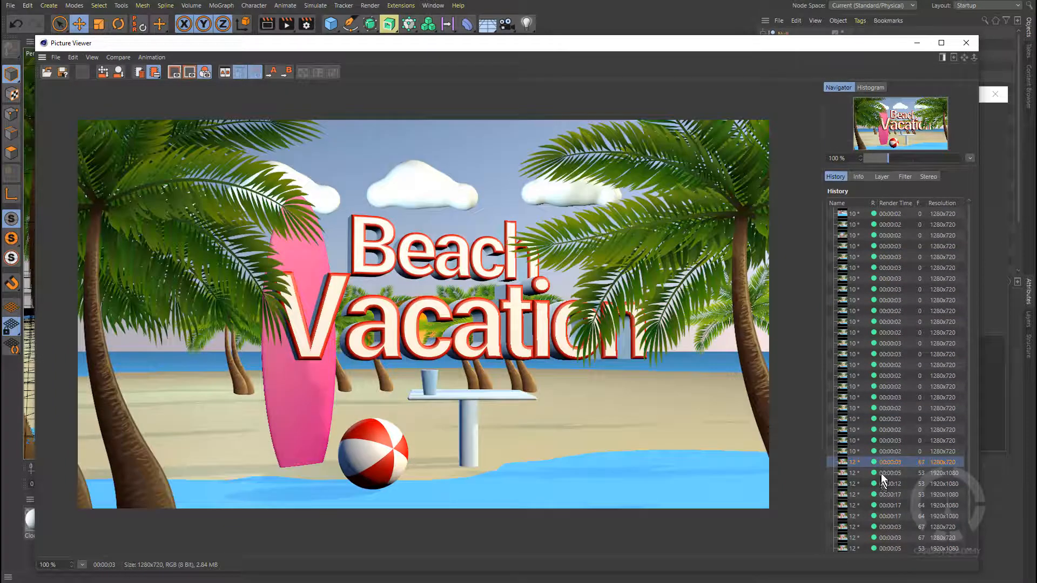
{"action": "left_click", "coordinate": [884, 516]}
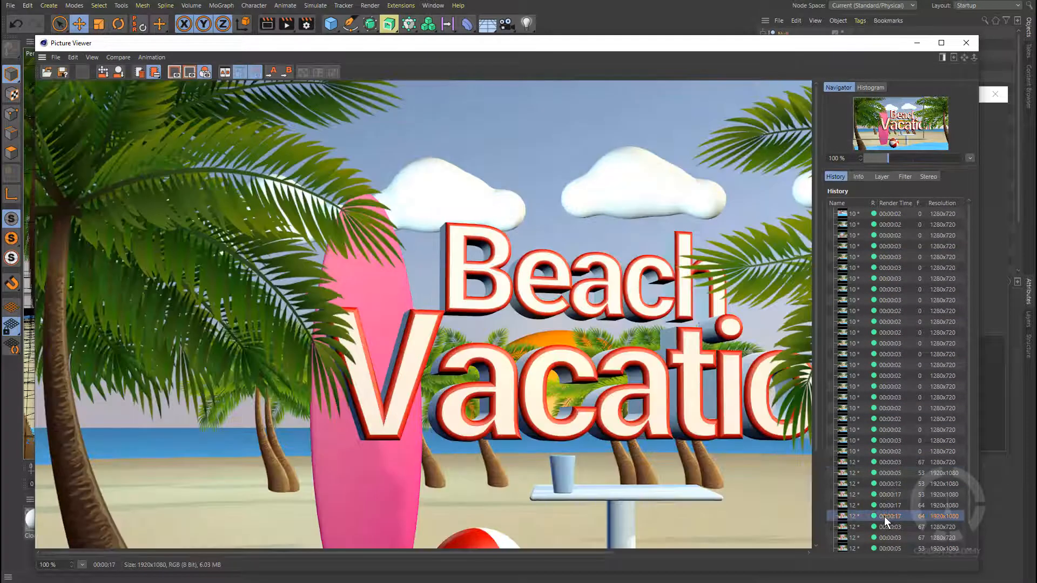
{"action": "left_click", "coordinate": [889, 378]}
{"action": "left_click", "coordinate": [889, 463]}
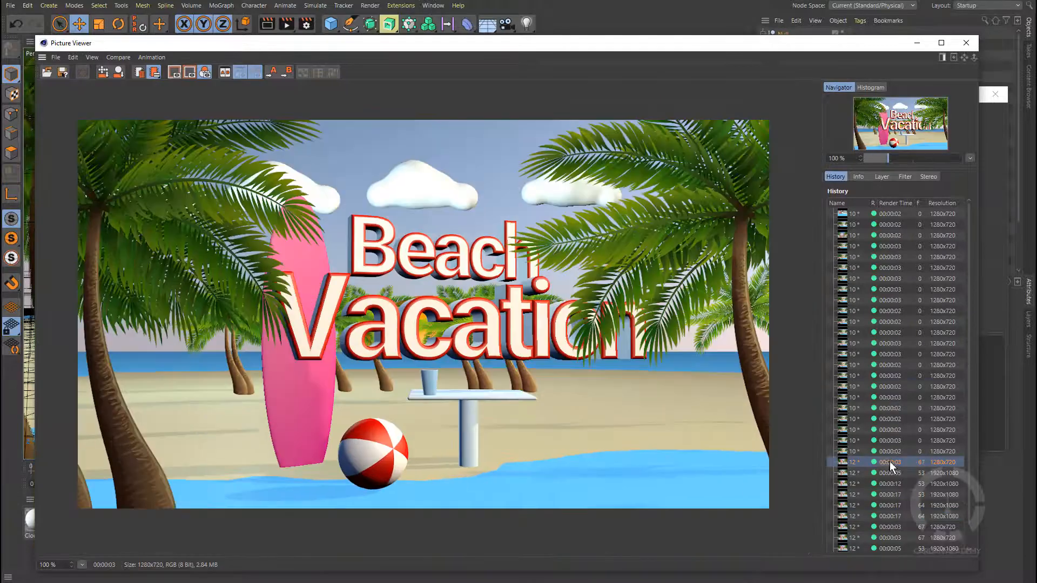
{"action": "left_click", "coordinate": [919, 43]}
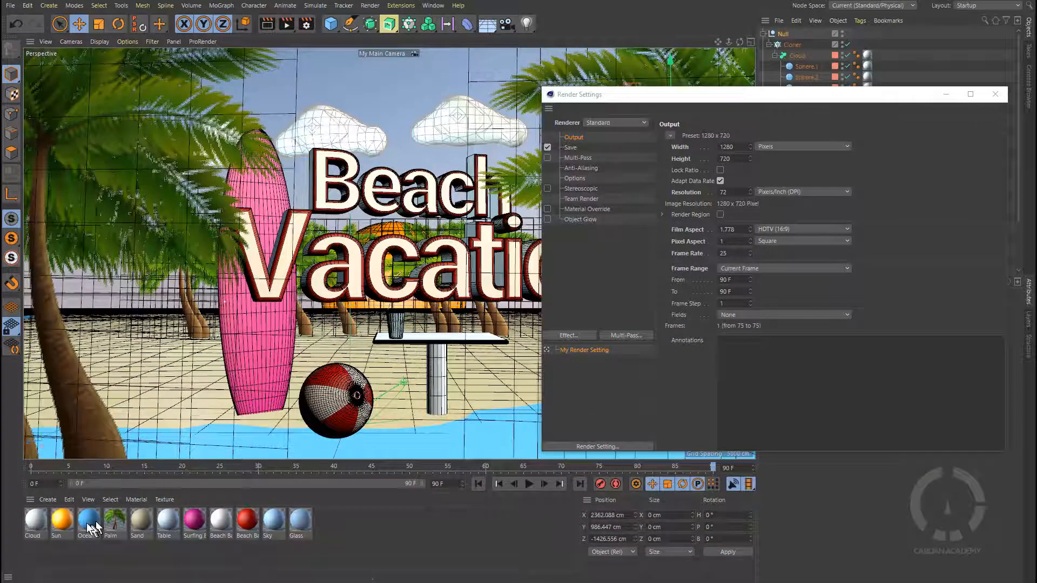
Open the Glow channel of the Sun material and enable Object Glow in the render settings.
{"action": "double_click", "coordinate": [65, 521]}
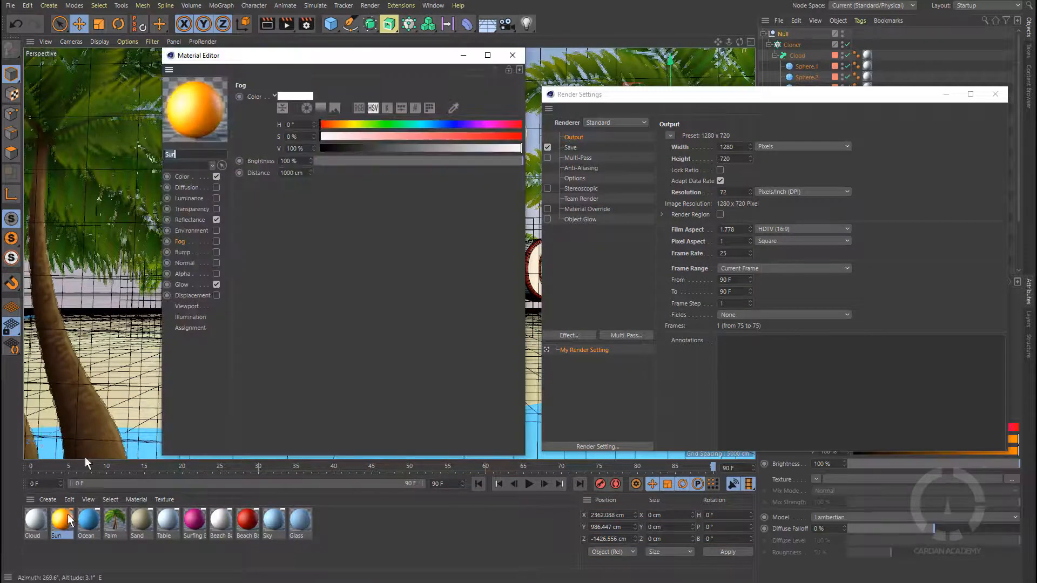
{"action": "left_click", "coordinate": [182, 284]}
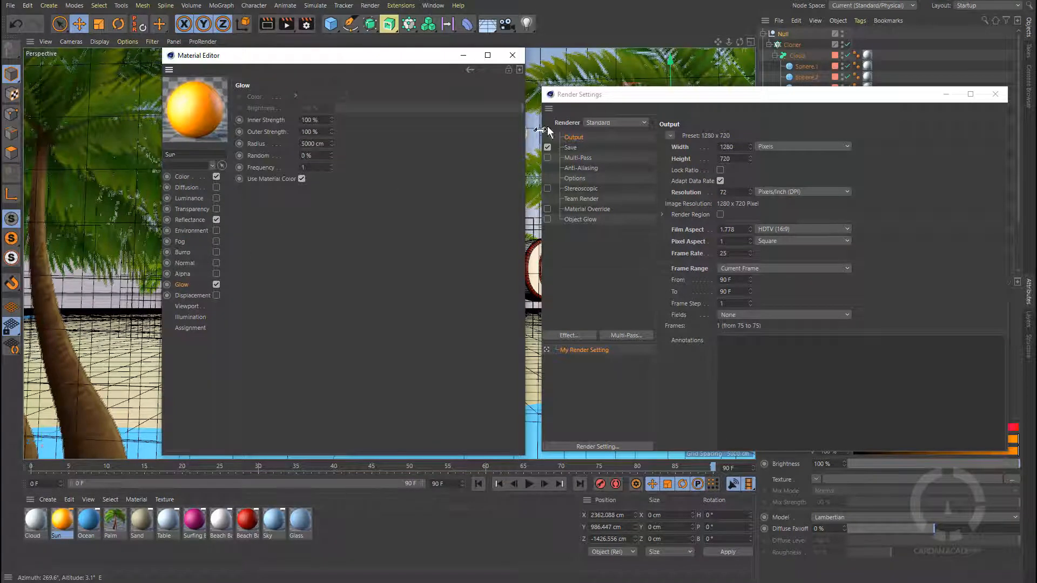
{"action": "left_click", "coordinate": [547, 219]}
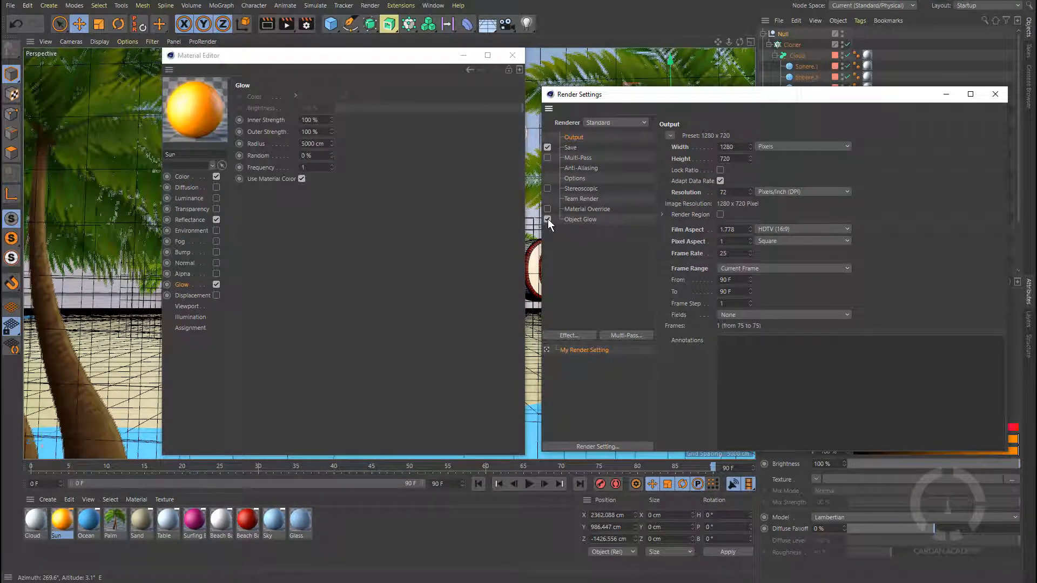
{"action": "left_click_drag", "start_coordinate": [434, 55], "coordinate": [265, 83]}
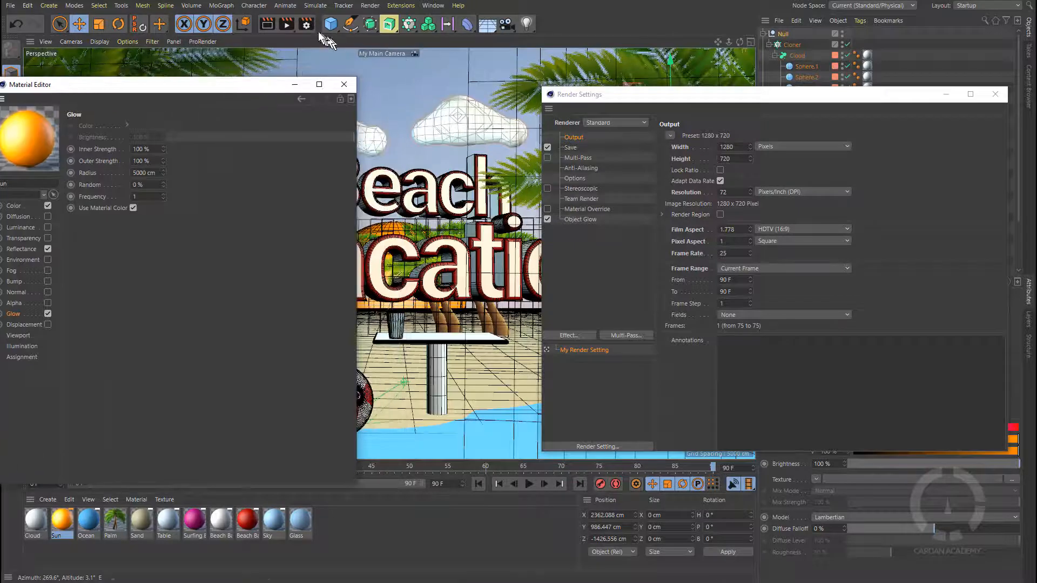
Render the frame with Object Glow enabled and compare it with the older renders, closing the Picture Viewer when done.
{"action": "left_click", "coordinate": [286, 24]}
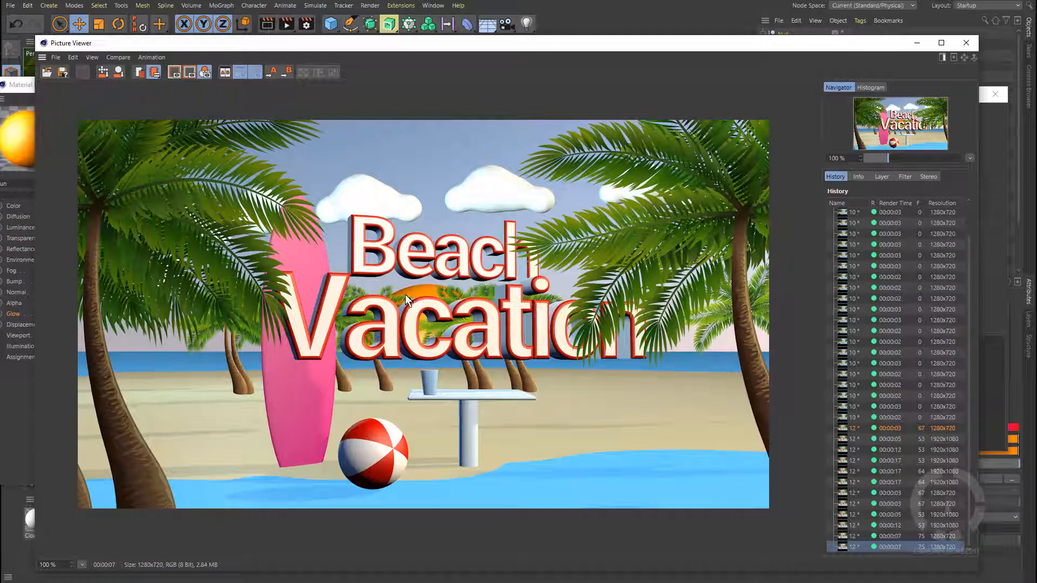
{"action": "scroll", "coordinate": [886, 385], "scroll_direction": "up", "scroll_amount": 2}
{"action": "left_click", "coordinate": [889, 214]}
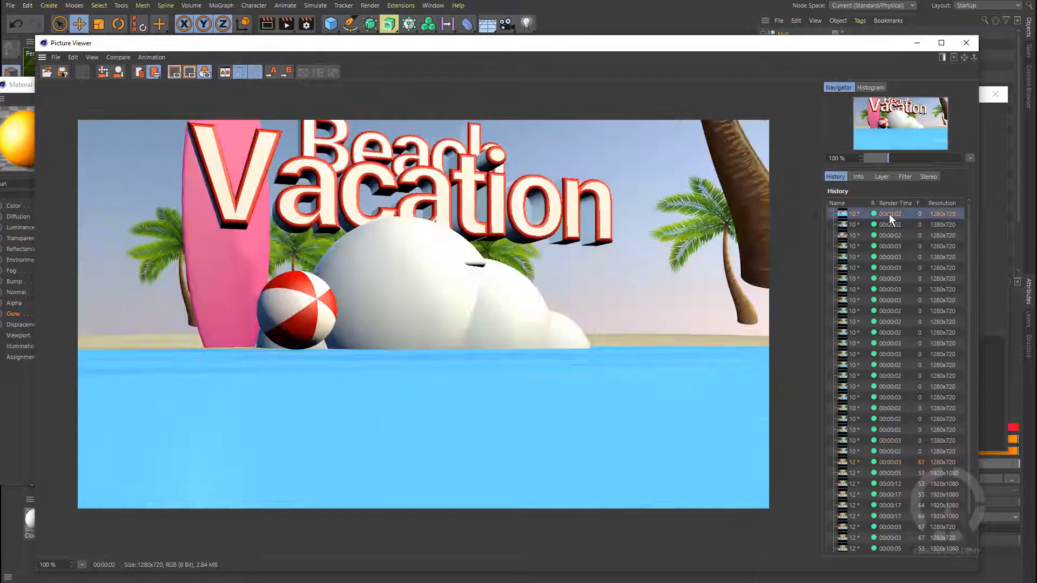
{"action": "left_click", "coordinate": [889, 242]}
{"action": "left_click", "coordinate": [897, 267]}
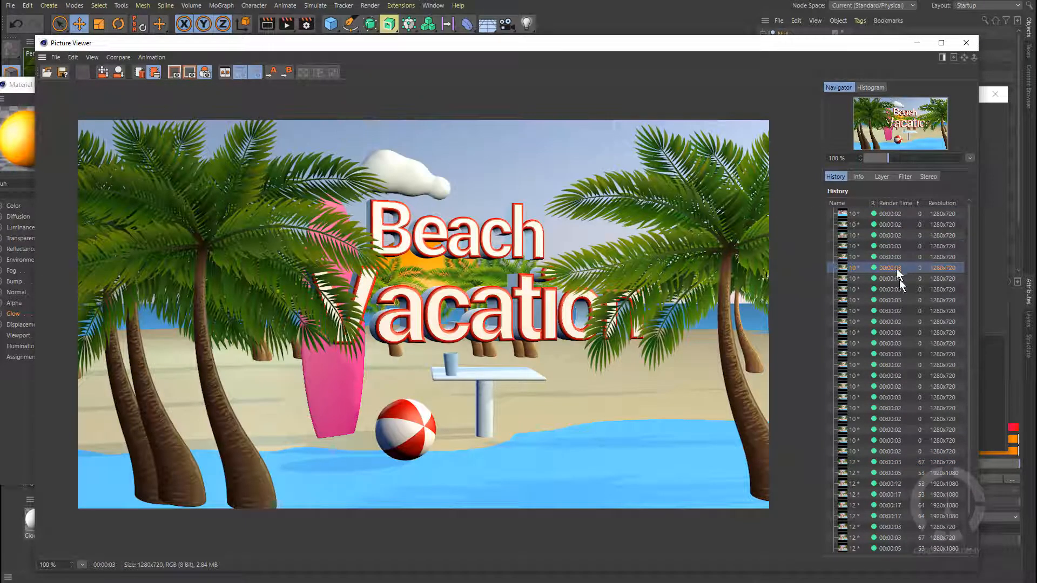
{"action": "left_click", "coordinate": [966, 42]}
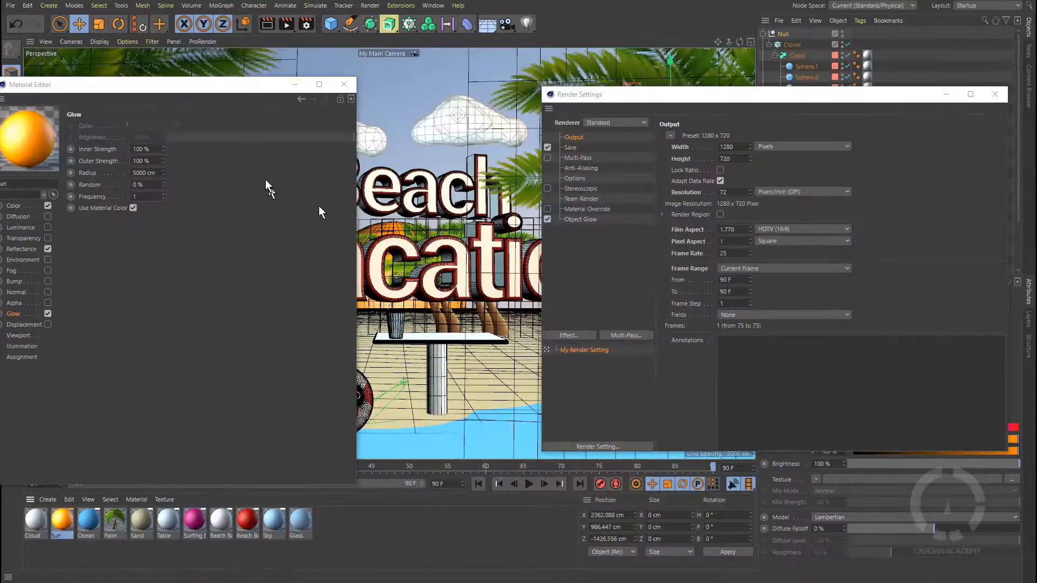
Set both the Inner Strength and Outer Strength of the Sun material's glow to 1000%.
{"action": "left_click_drag", "start_coordinate": [215, 83], "coordinate": [342, 64]}
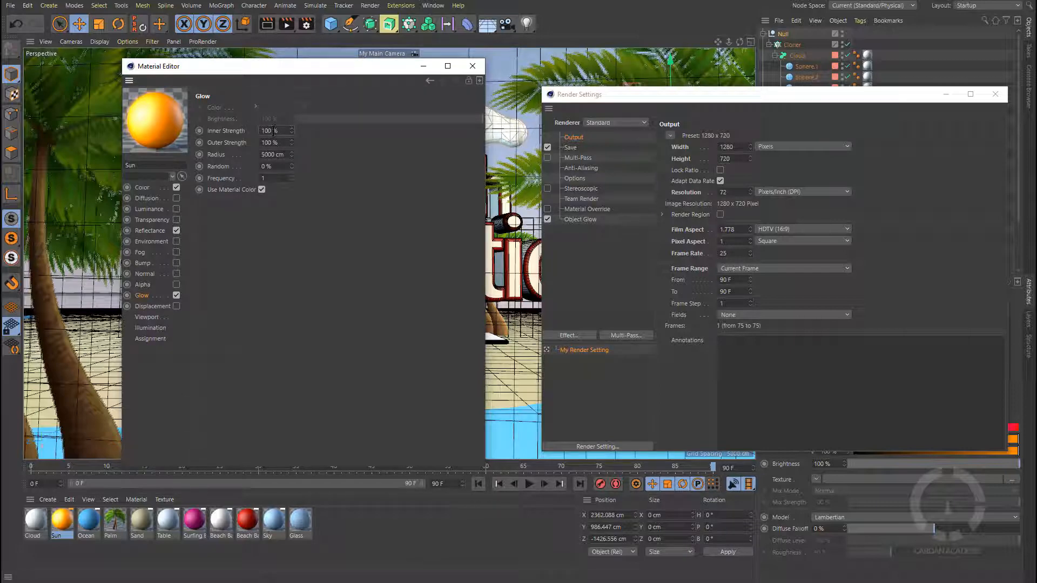
{"action": "type", "text": "0"}
{"action": "left_click", "coordinate": [270, 143]}
{"action": "type", "text": "0"}
{"action": "key", "text": "Return"}
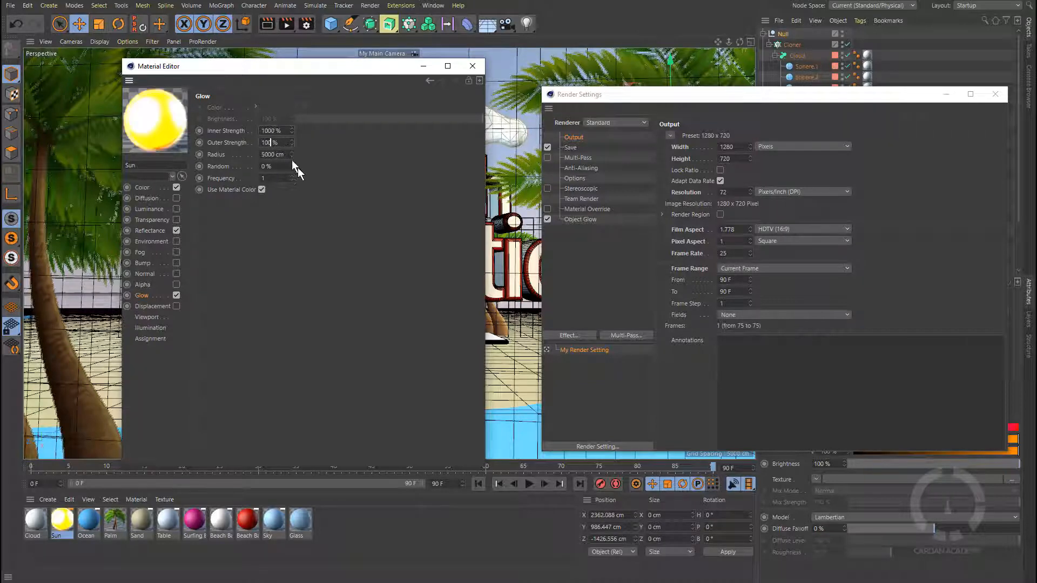
Render the frame again to check the stronger sun glow, and minimize the Picture Viewer.
{"action": "left_click_drag", "start_coordinate": [351, 66], "coordinate": [274, 74]}
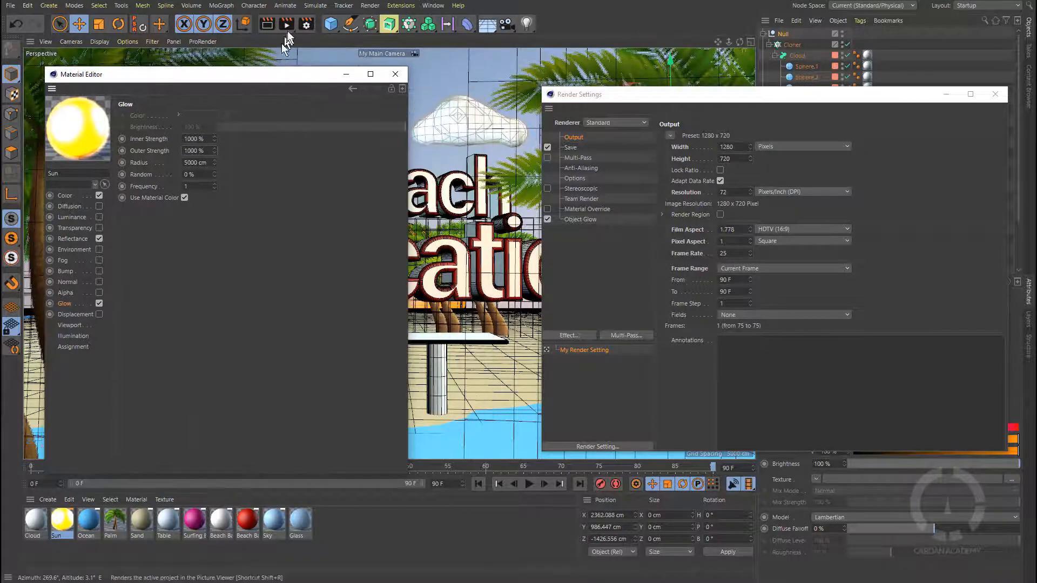
{"action": "left_click", "coordinate": [284, 23]}
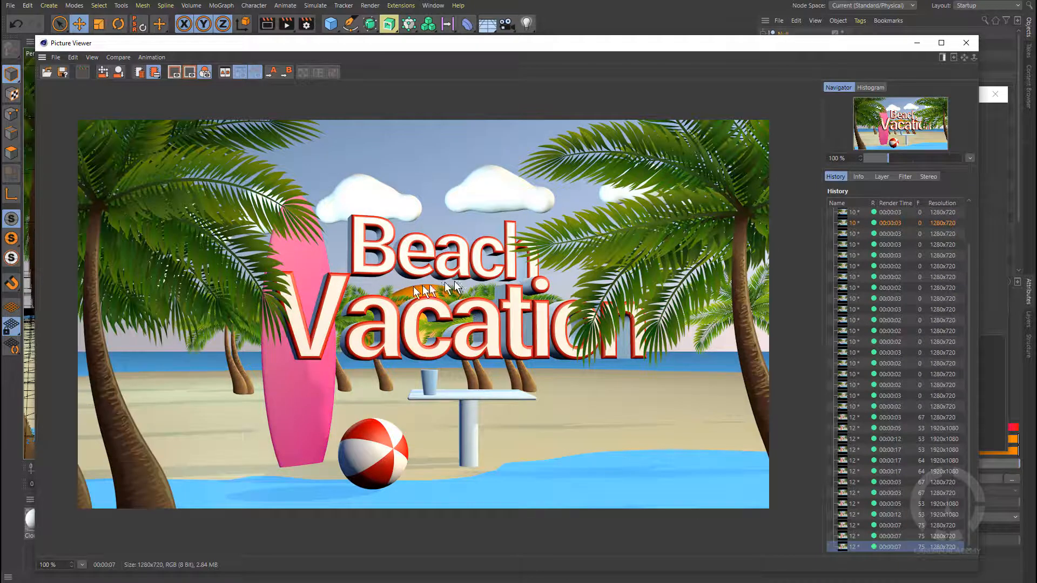
{"action": "left_click", "coordinate": [916, 43]}
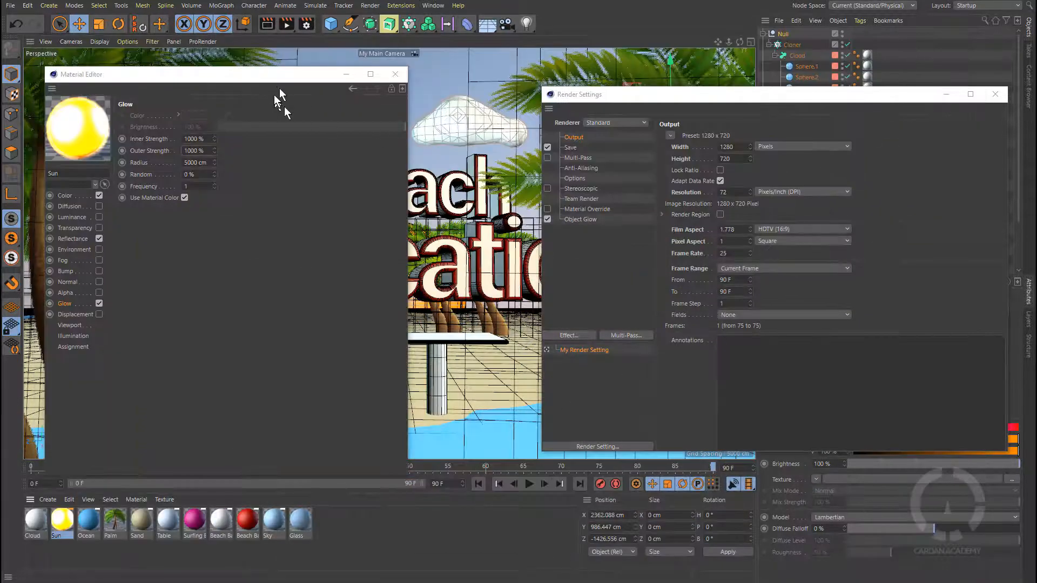
Turn Use Material Color off and on again for the Sun material's glow.
{"action": "left_click_drag", "start_coordinate": [285, 79], "coordinate": [365, 102]}
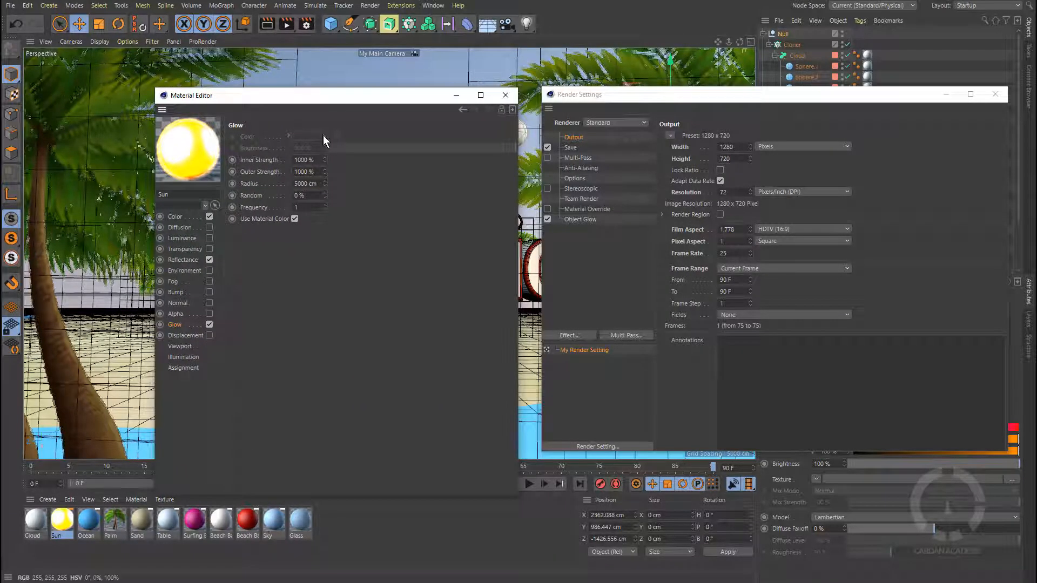
{"action": "left_click", "coordinate": [295, 219]}
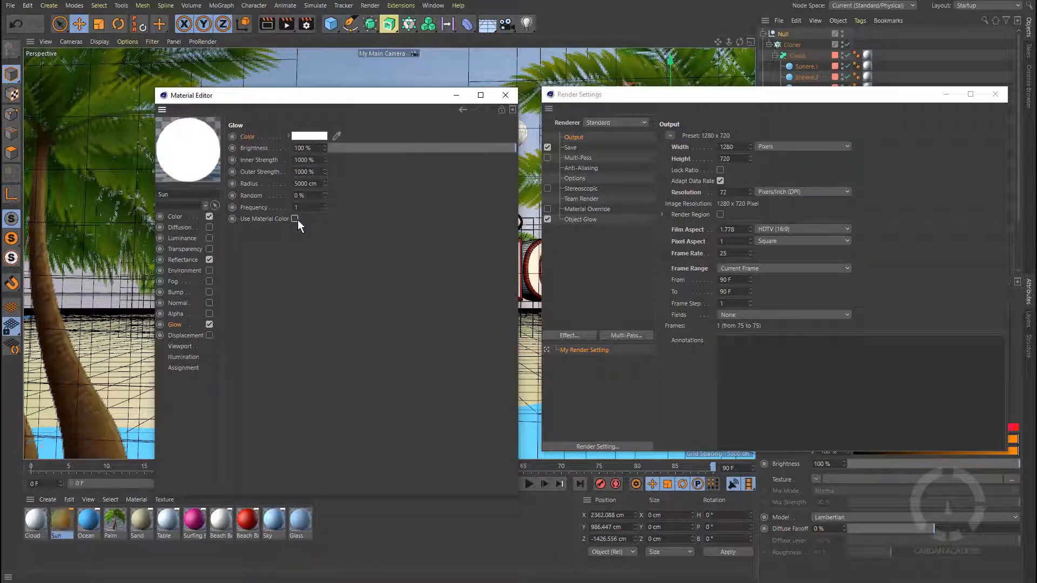
{"action": "left_click", "coordinate": [295, 219]}
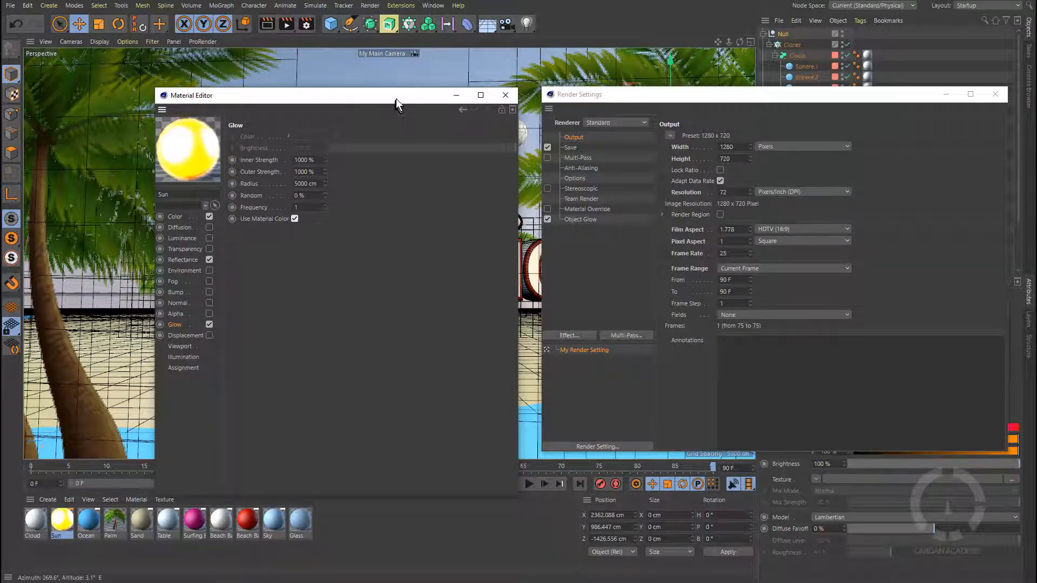
Move the Material Editor and Render Settings windows aside and open the recent project file 05.c4d.
{"action": "left_click_drag", "start_coordinate": [396, 99], "coordinate": [370, 80]}
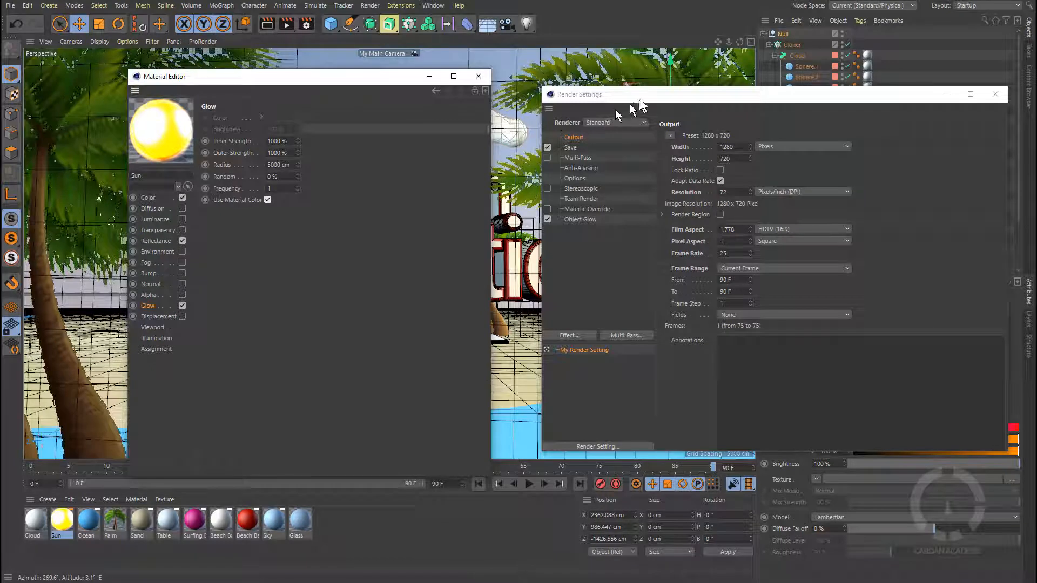
{"action": "left_click_drag", "start_coordinate": [641, 99], "coordinate": [592, 95]}
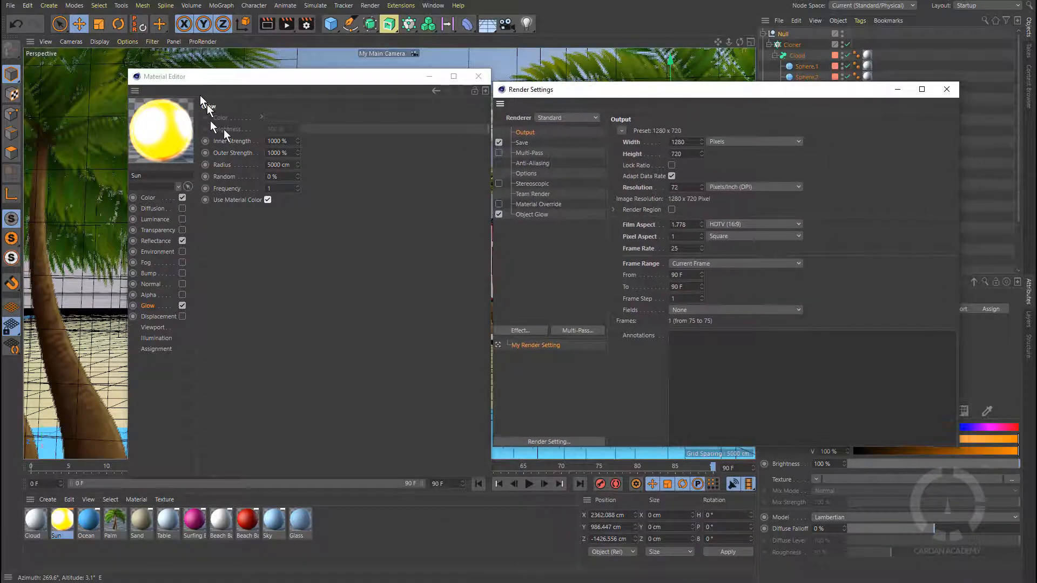
{"action": "left_click", "coordinate": [12, 6]}
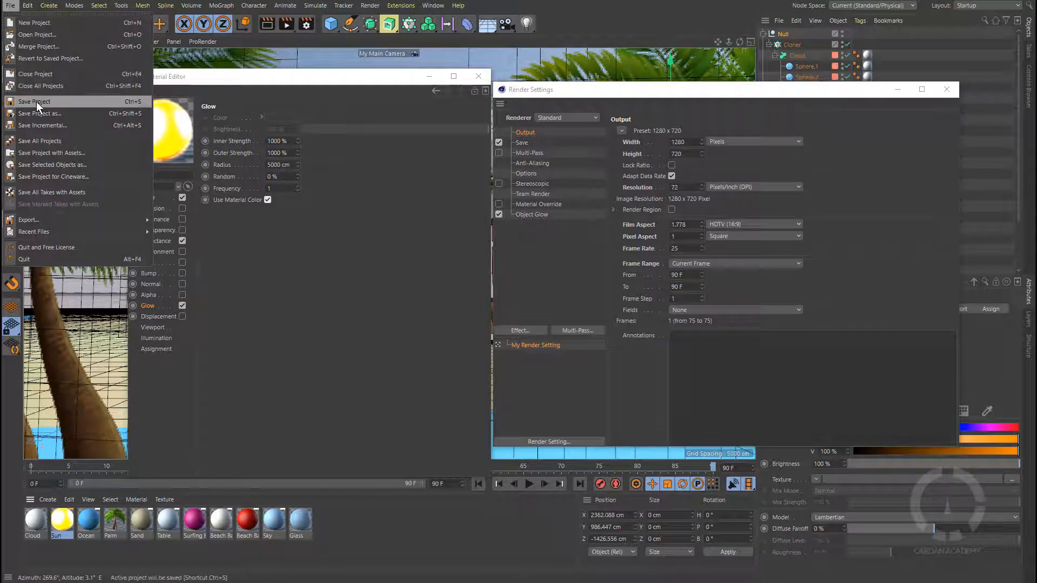
{"action": "mouse_move", "coordinate": [47, 221]}
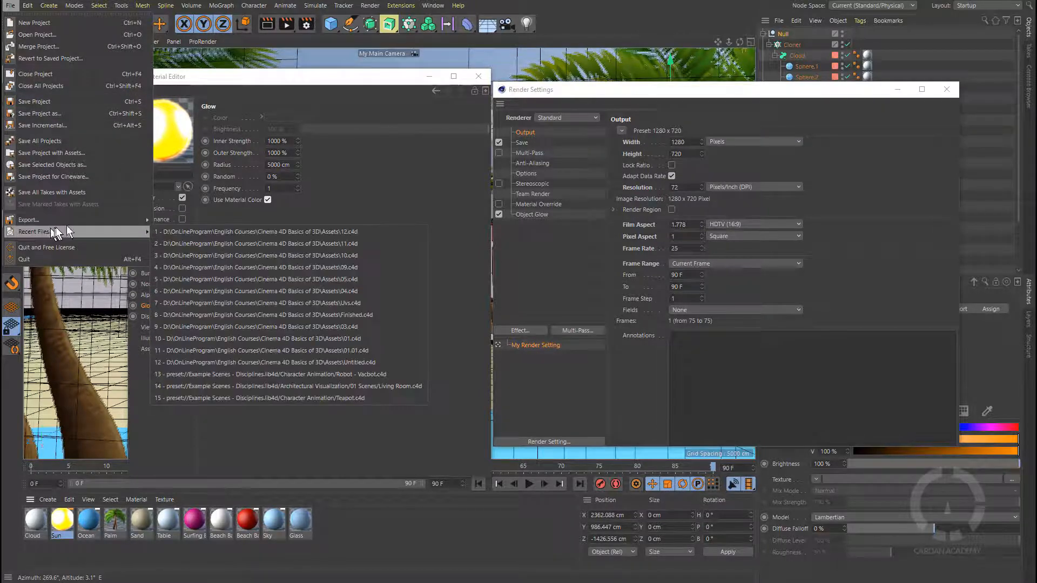
{"action": "left_click", "coordinate": [345, 280]}
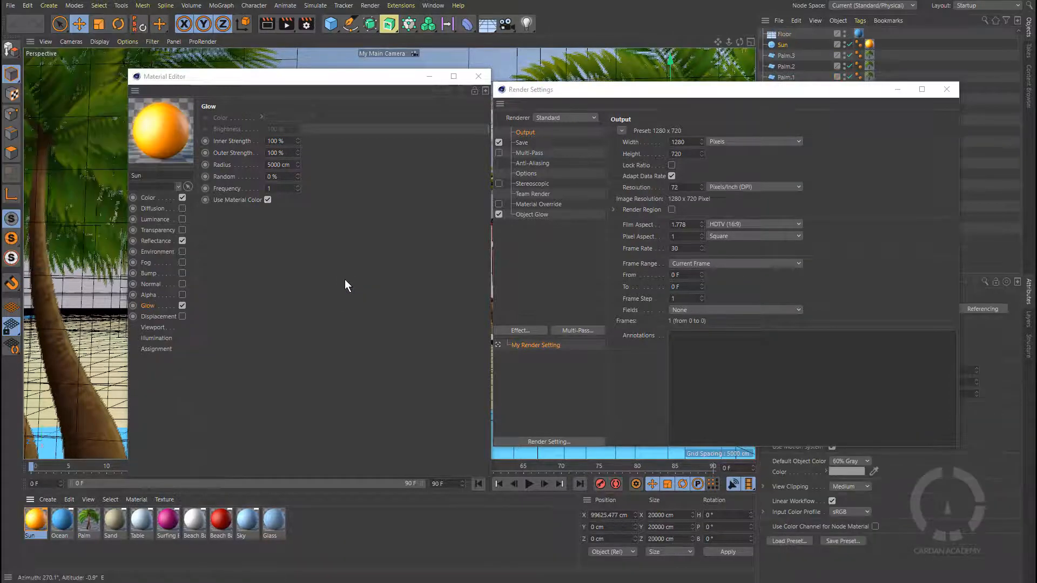
Render the 05.c4d frame with Object Glow enabled and arrange the windows so the result and the render settings are both visible.
{"action": "left_click_drag", "start_coordinate": [387, 79], "coordinate": [292, 172]}
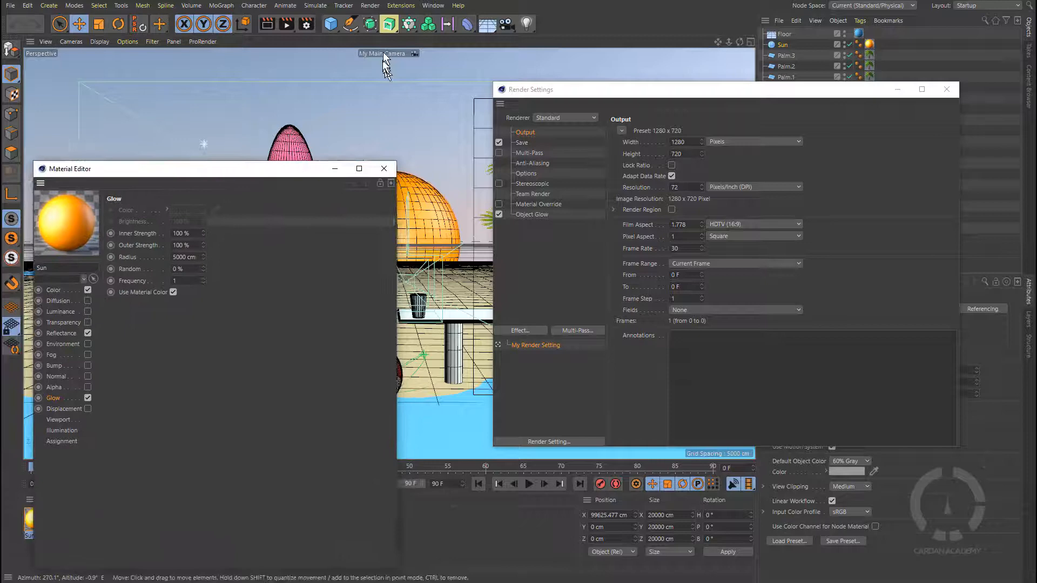
{"action": "left_click", "coordinate": [287, 24]}
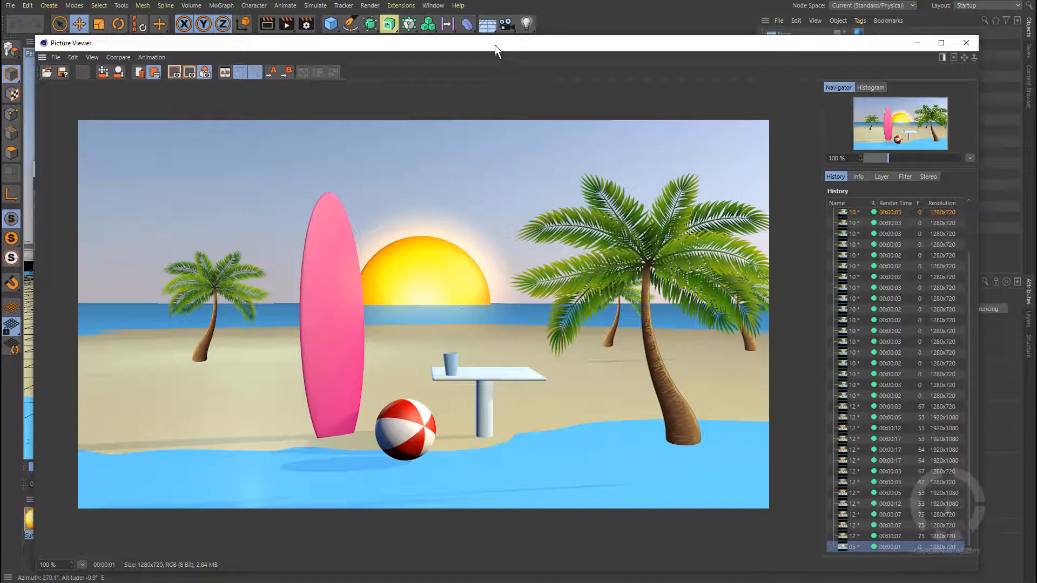
{"action": "left_click_drag", "start_coordinate": [495, 45], "coordinate": [508, 211]}
{"action": "left_click", "coordinate": [594, 81]}
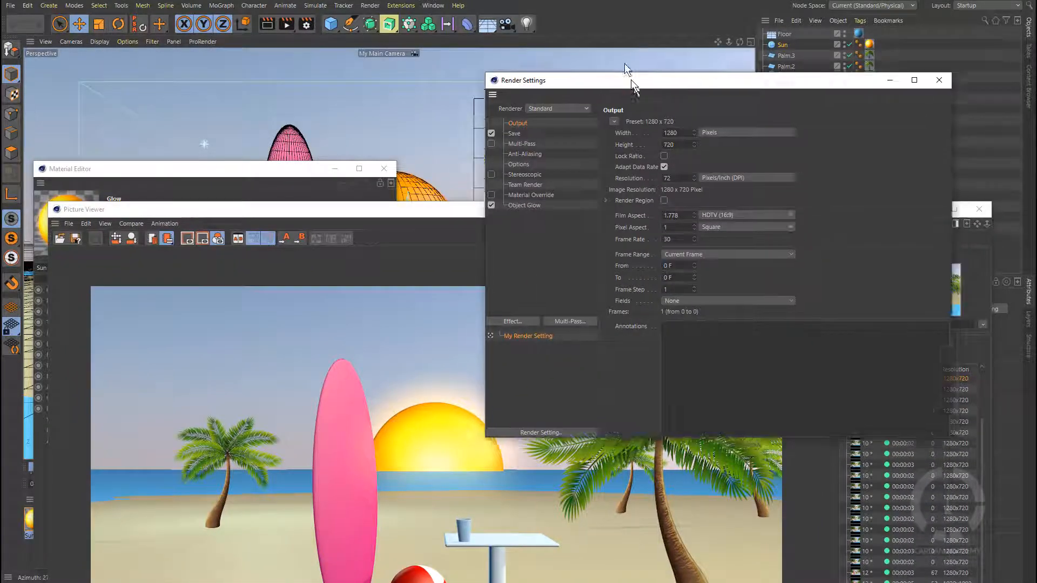
{"action": "left_click_drag", "start_coordinate": [631, 82], "coordinate": [622, 53]}
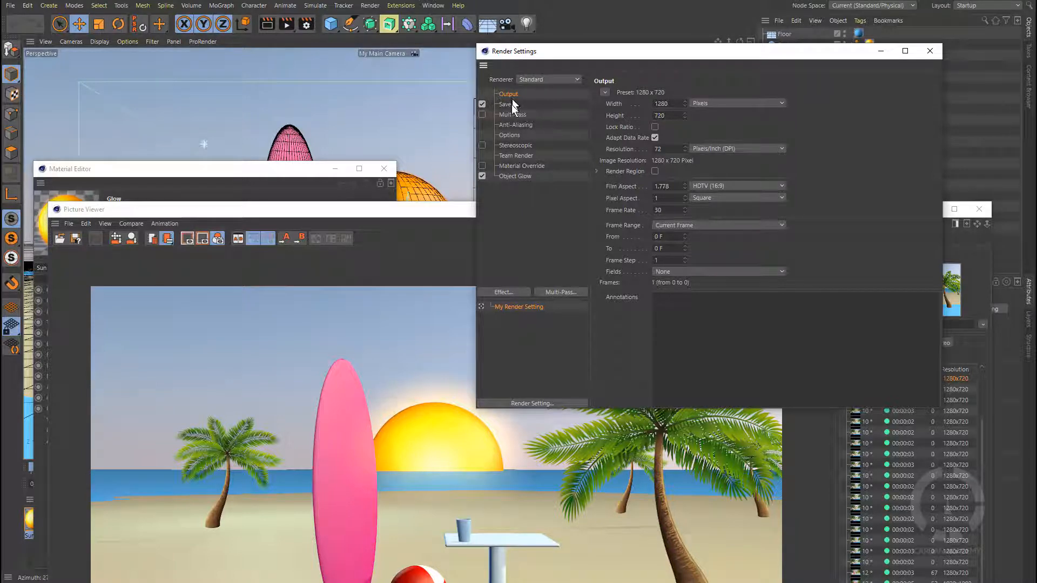
Disable Object Glow in the 05.c4d render settings and render the frame for comparison, closing the Picture Viewer when done.
{"action": "left_click", "coordinate": [286, 169]}
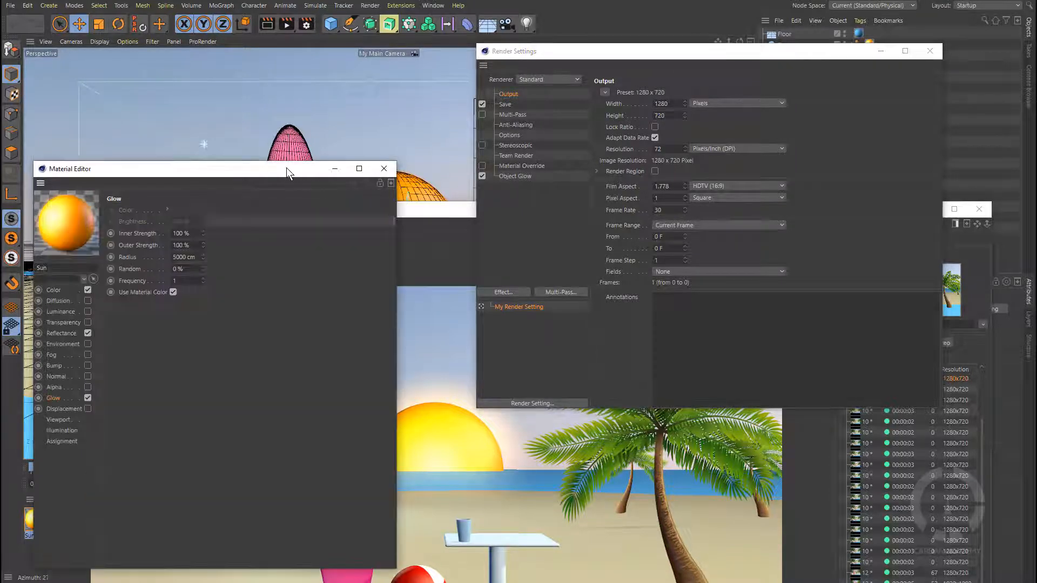
{"action": "left_click", "coordinate": [482, 177]}
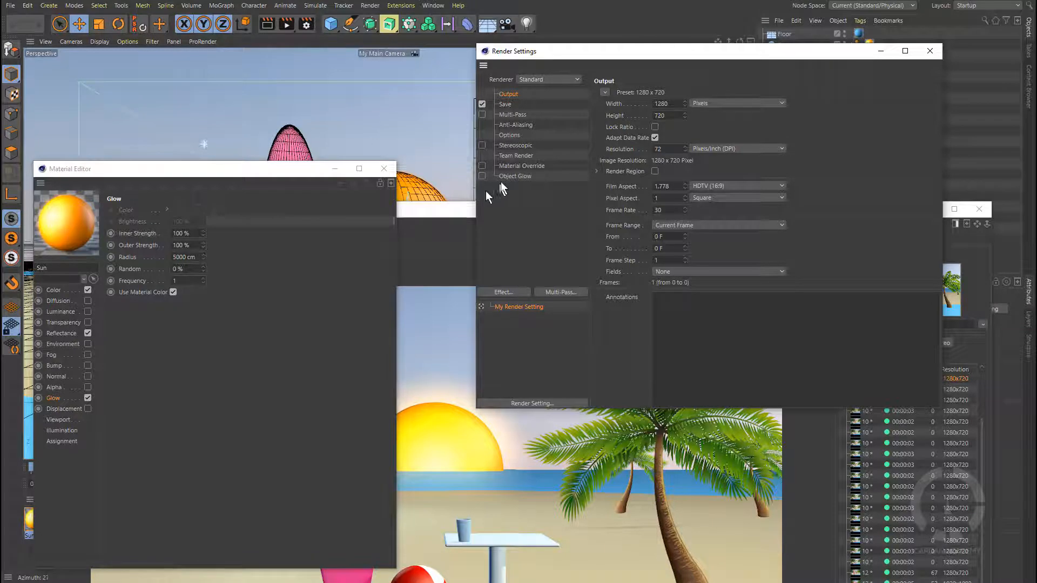
{"action": "left_click_drag", "start_coordinate": [454, 208], "coordinate": [443, 70]}
{"action": "left_click", "coordinate": [286, 24]}
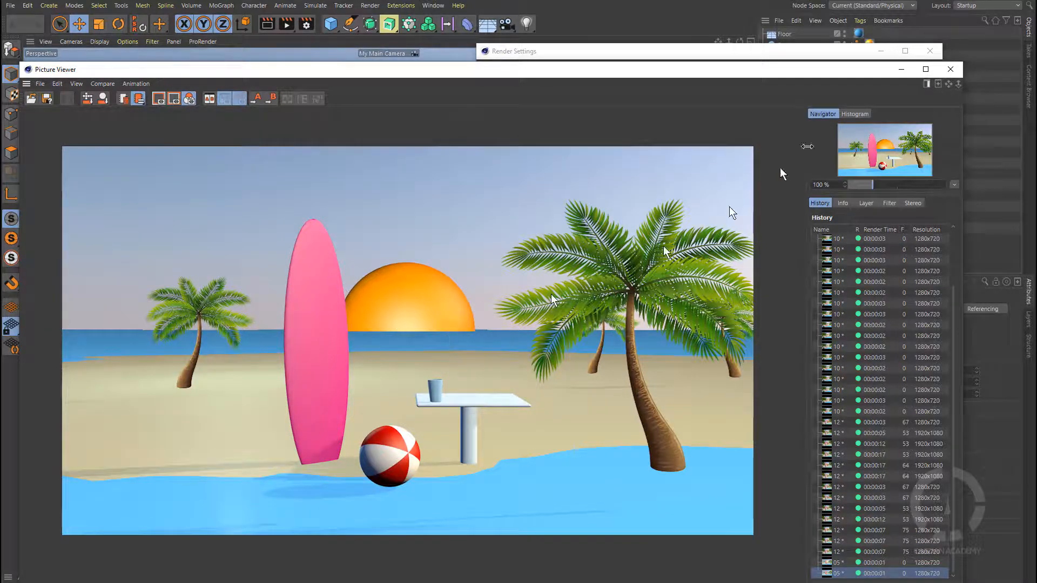
{"action": "left_click", "coordinate": [950, 69]}
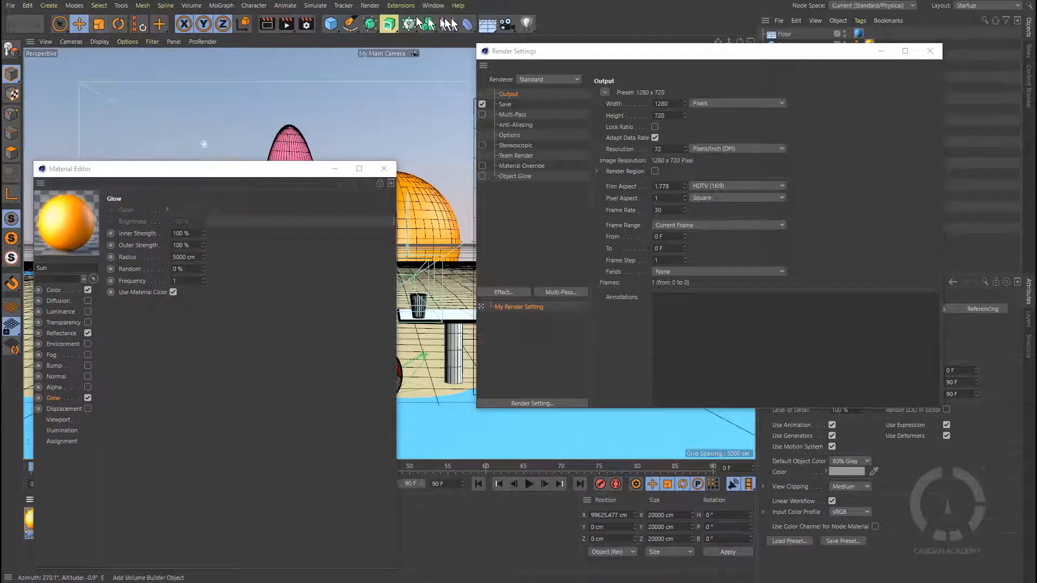
Switch back to the 12.c4d project and undo the glow strength changes on the Sun material.
{"action": "left_click", "coordinate": [436, 6]}
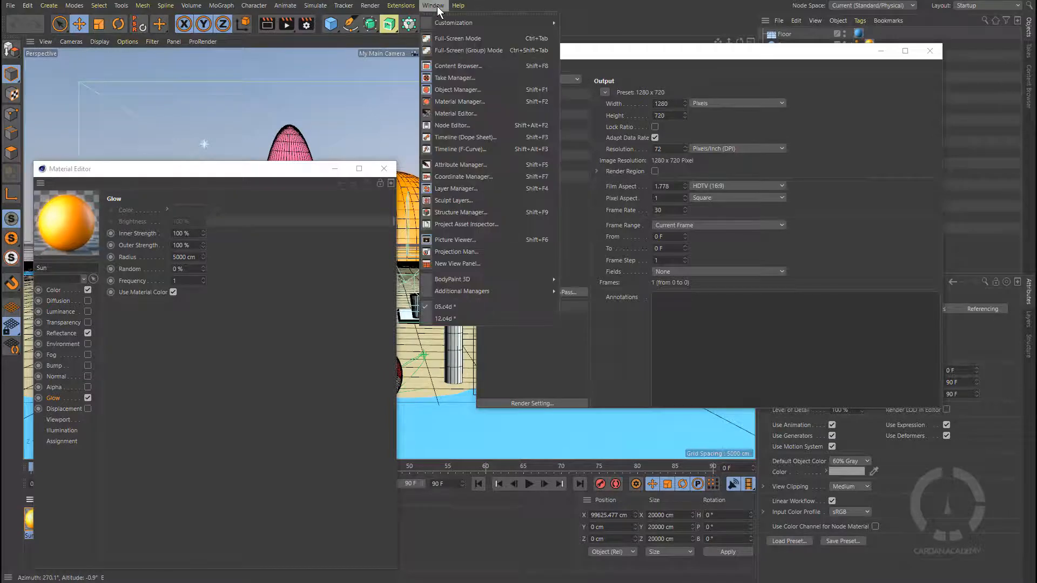
{"action": "left_click", "coordinate": [466, 319]}
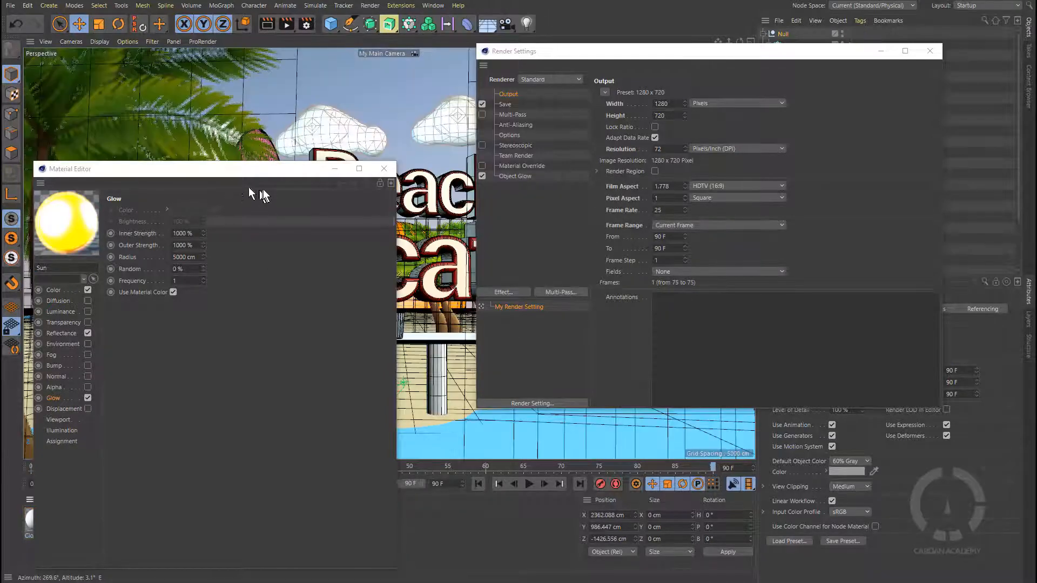
{"action": "left_click_drag", "start_coordinate": [277, 170], "coordinate": [307, 112]}
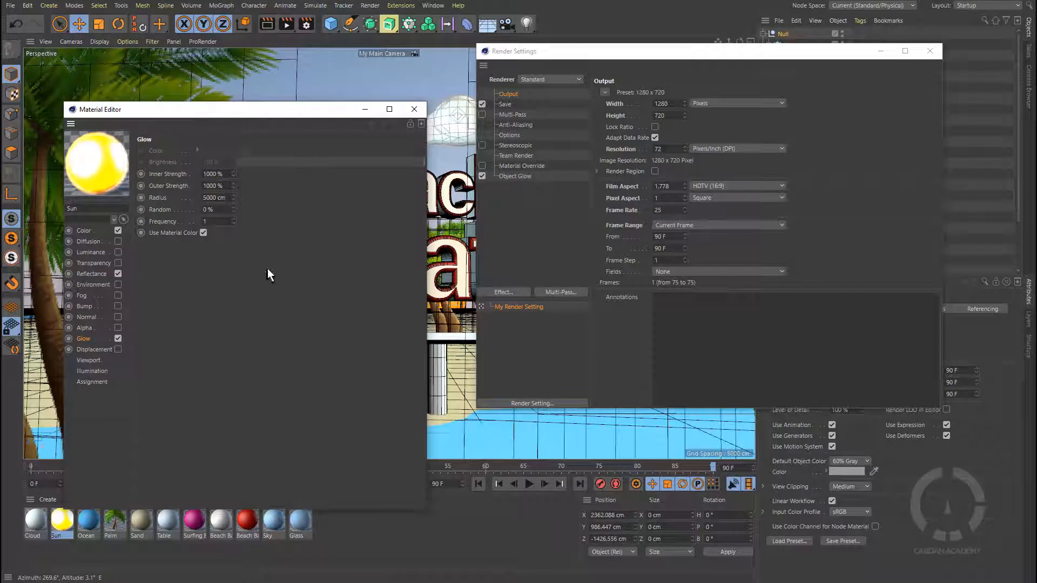
{"action": "key", "text": "ctrl+z"}
{"action": "key", "text": "ctrl+z"}
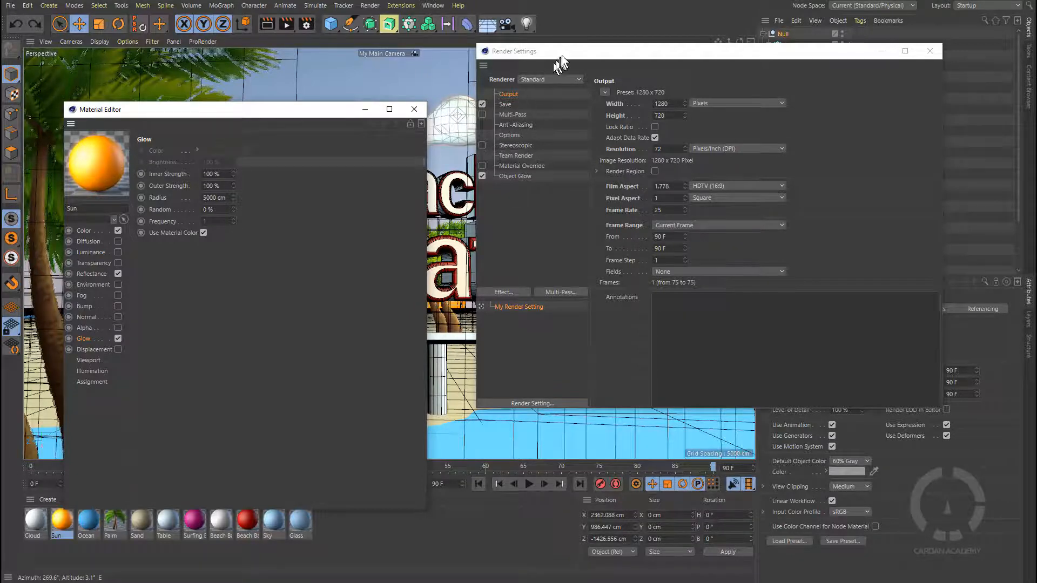
Examine the Sun material's Glow channel alongside the Object Glow entry in the render settings.
{"action": "left_click_drag", "start_coordinate": [556, 52], "coordinate": [584, 117]}
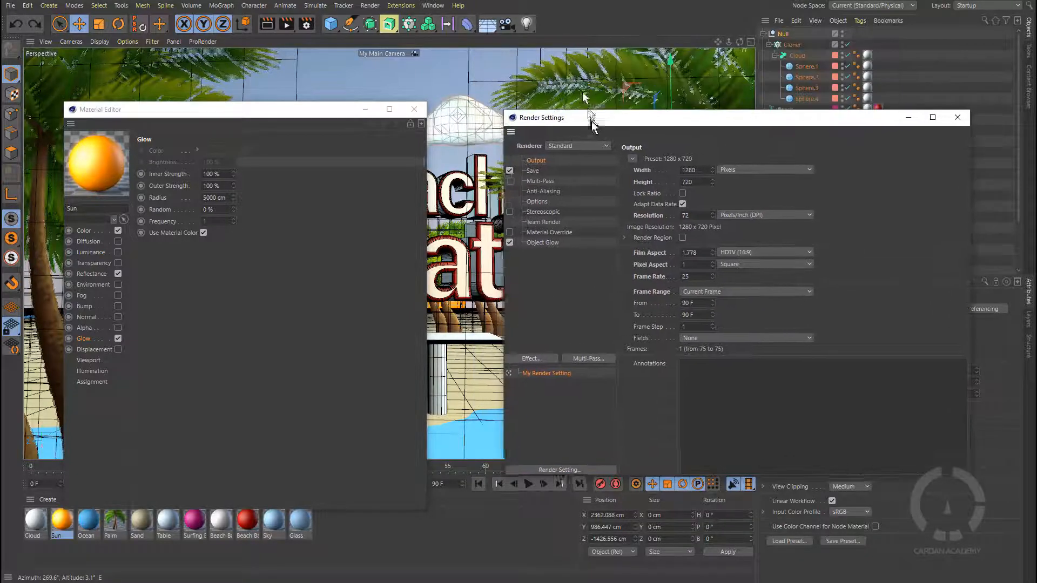
{"action": "left_click", "coordinate": [510, 242]}
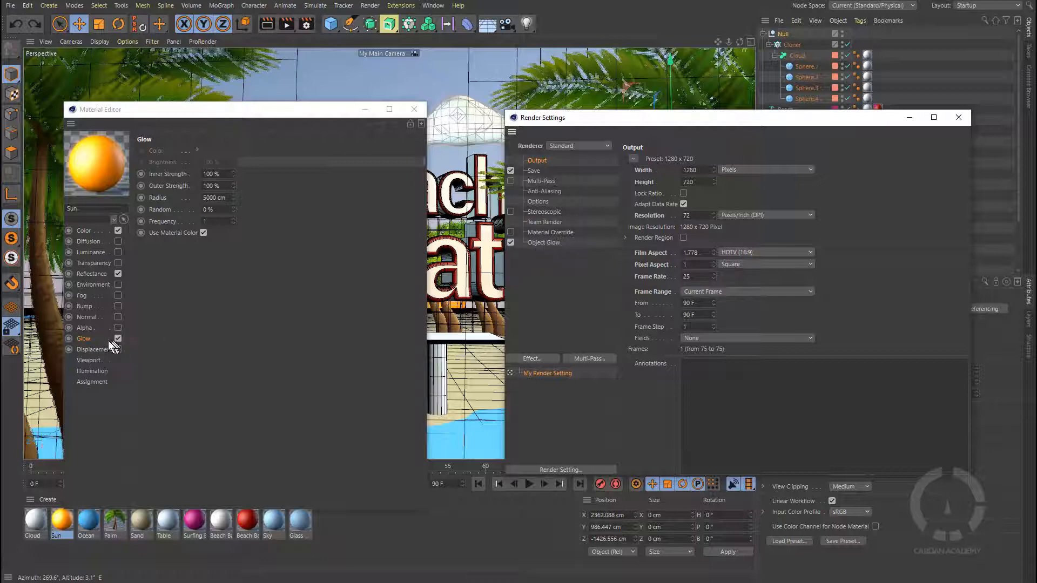
{"action": "left_click", "coordinate": [89, 339]}
{"action": "left_click_drag", "start_coordinate": [332, 108], "coordinate": [308, 52]}
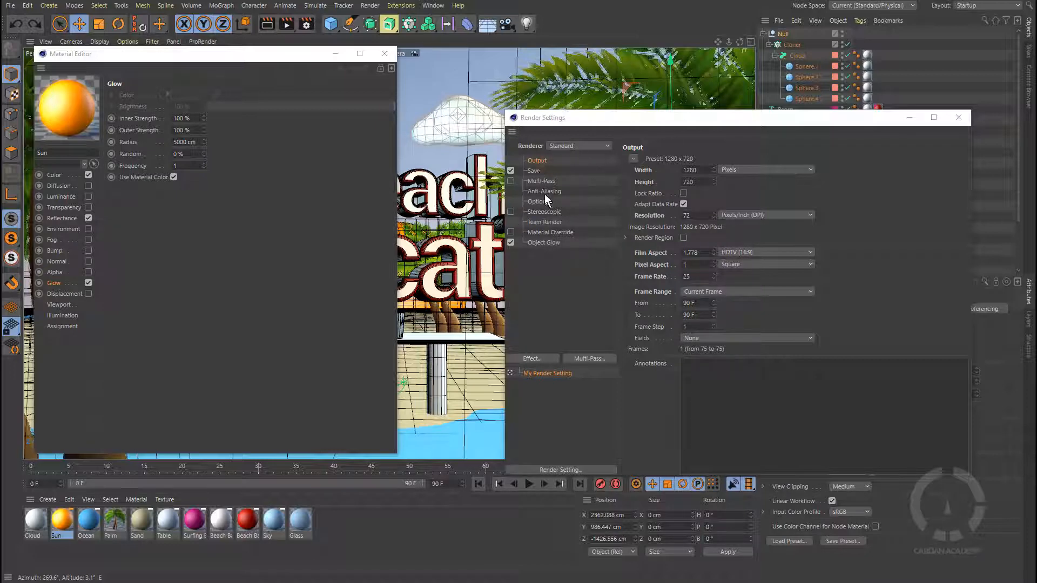
{"action": "left_click_drag", "start_coordinate": [296, 56], "coordinate": [382, 99]}
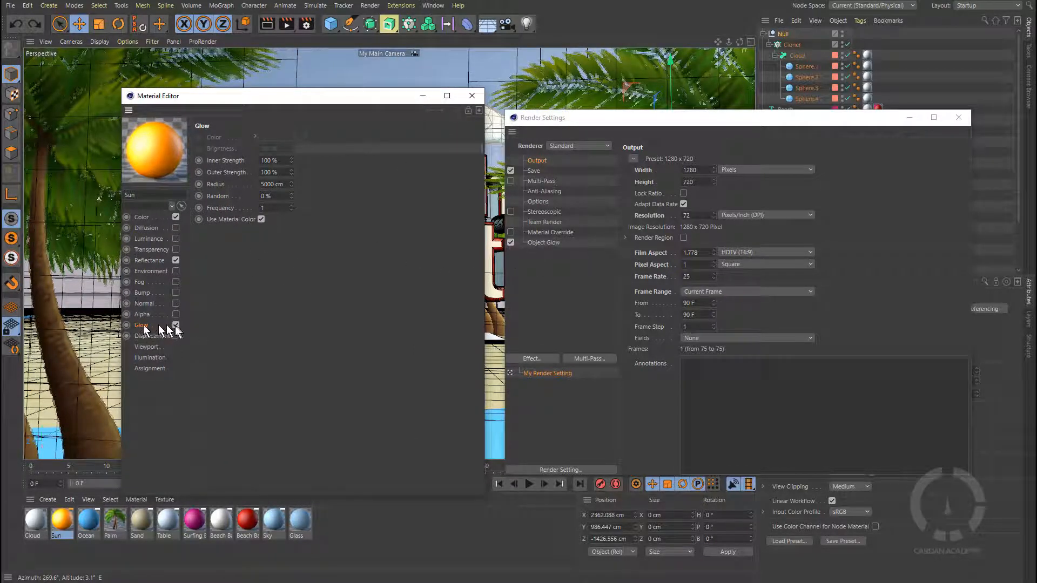
Show the Object Glow effect's settings and render the frame with the restored sun glow, minimizing the Picture Viewer when done.
{"action": "left_click", "coordinate": [546, 244]}
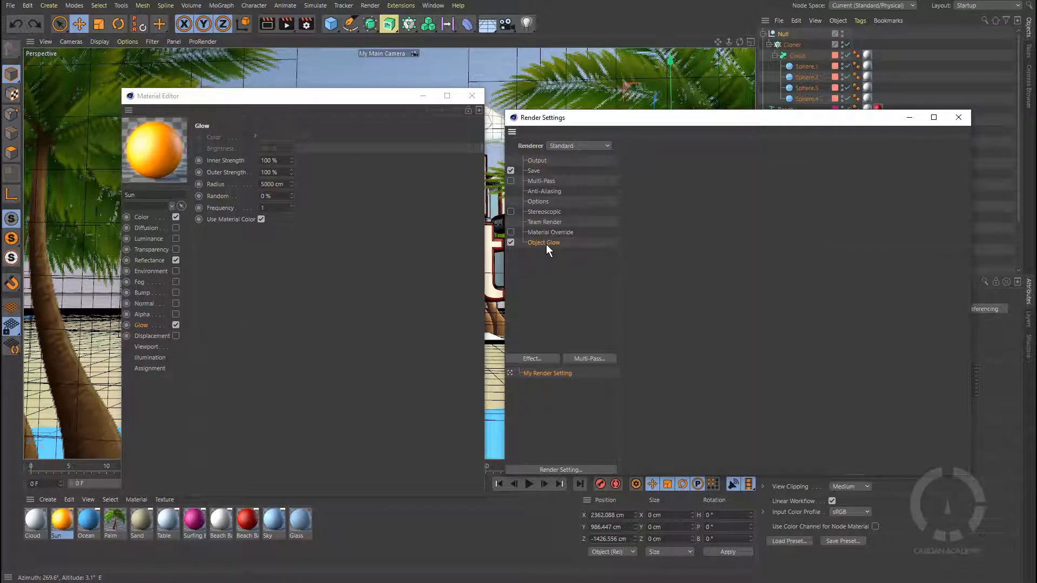
{"action": "left_click", "coordinate": [288, 25]}
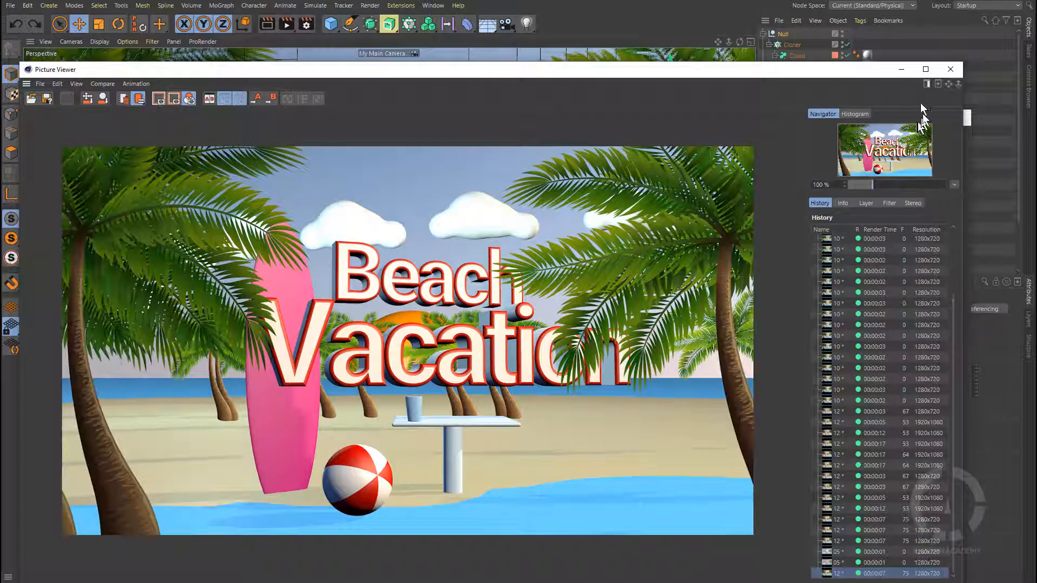
{"action": "left_click", "coordinate": [901, 69]}
Enable Glow on the Beach Ball Red material and set its radius to 109 cm.
{"action": "left_click_drag", "start_coordinate": [332, 96], "coordinate": [255, 46]}
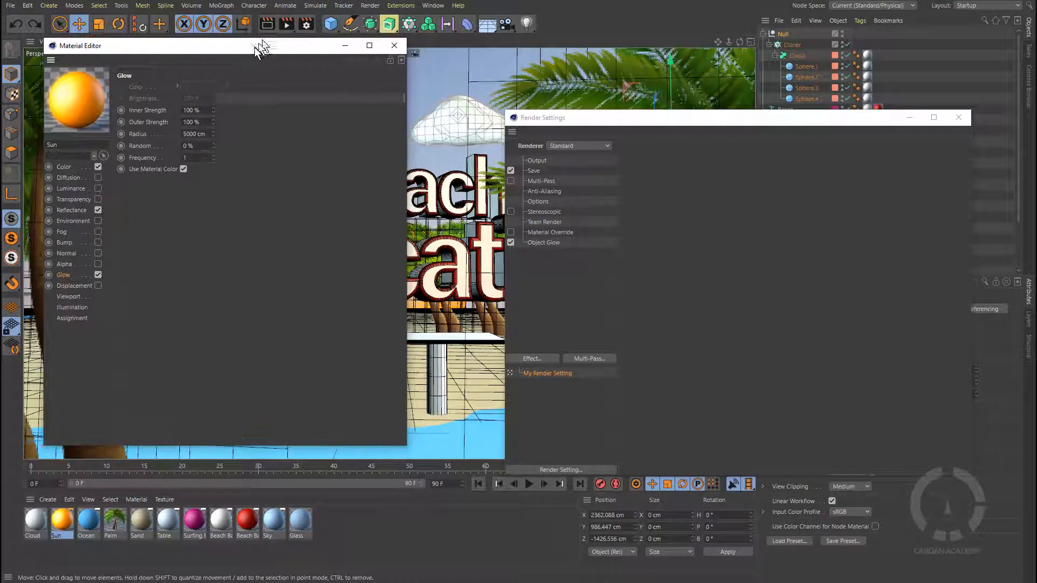
{"action": "left_click", "coordinate": [247, 521]}
{"action": "left_click", "coordinate": [98, 275]}
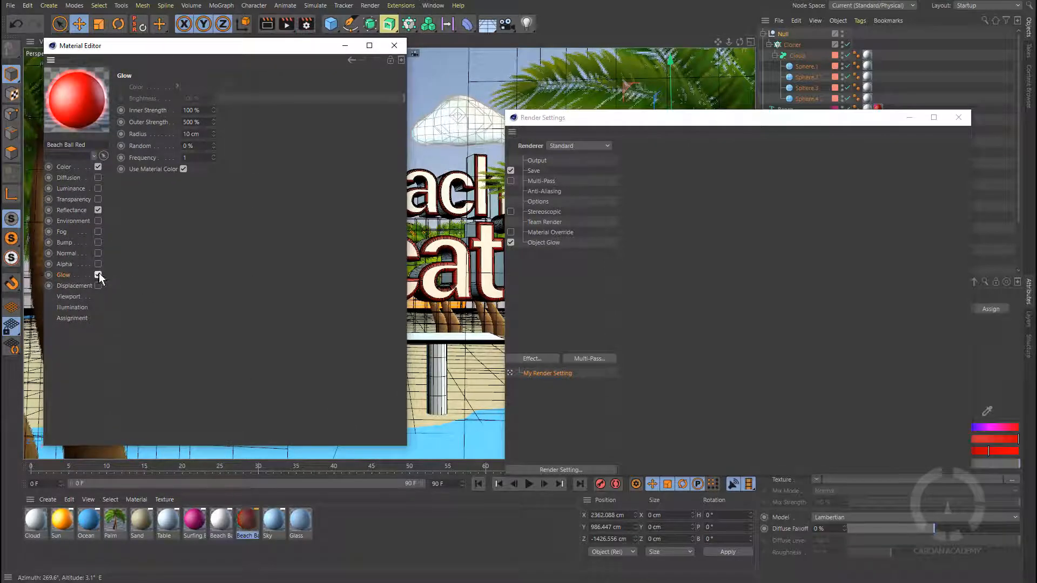
{"action": "left_click_drag", "start_coordinate": [241, 51], "coordinate": [249, 92]}
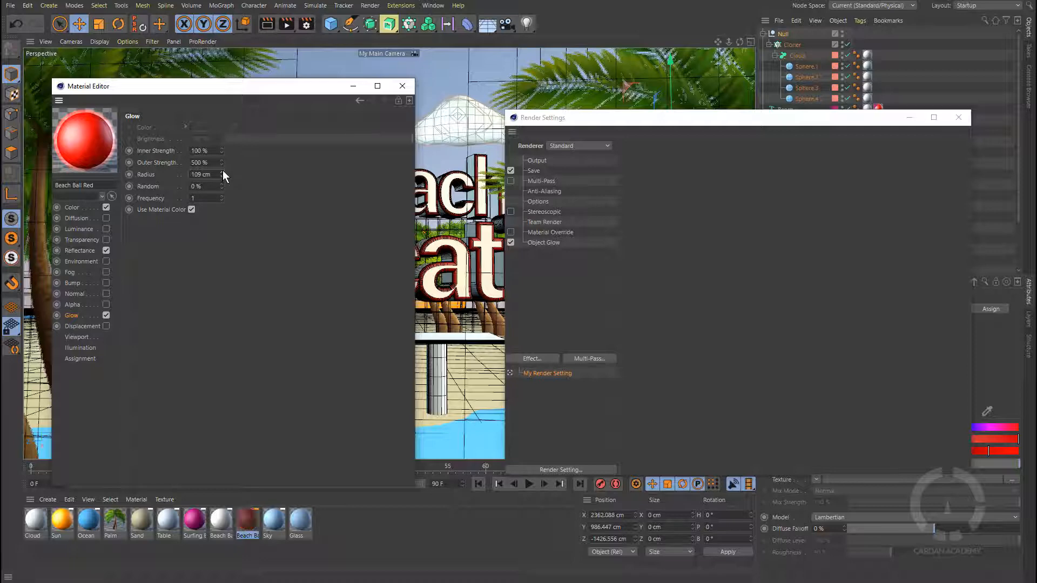
Render the frame with the Beach Ball Red glow and compare it repeatedly with the previous render in the history.
{"action": "left_click", "coordinate": [287, 24]}
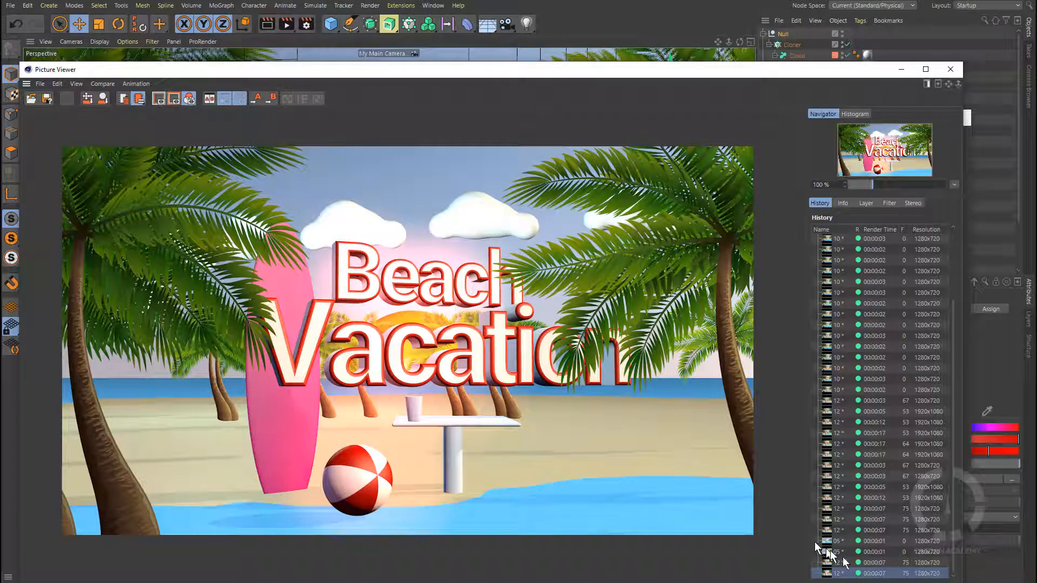
{"action": "left_click", "coordinate": [891, 563]}
{"action": "left_click", "coordinate": [890, 574]}
{"action": "left_click", "coordinate": [886, 564]}
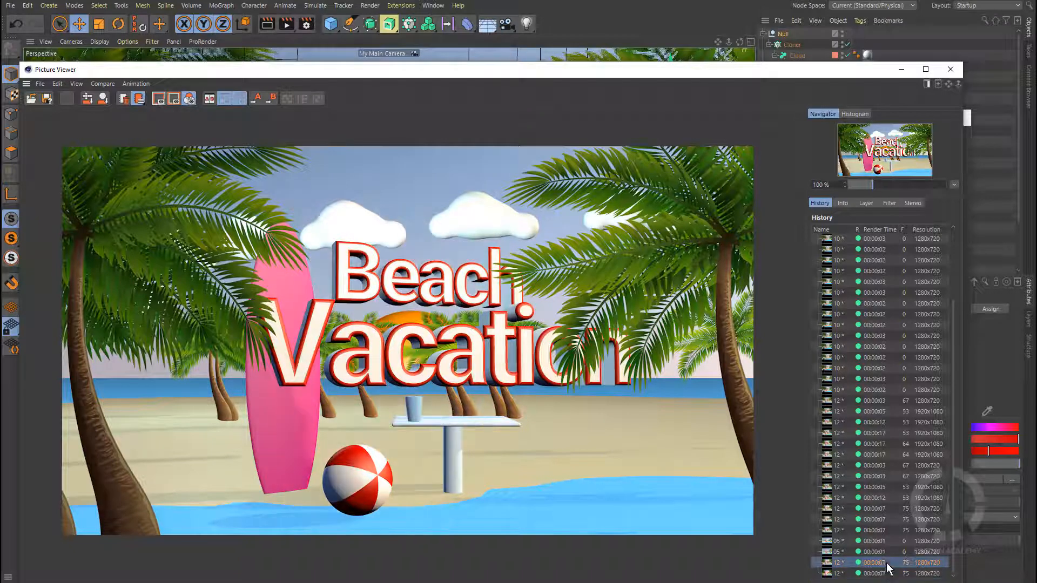
{"action": "left_click", "coordinate": [885, 573]}
{"action": "left_click", "coordinate": [882, 563]}
{"action": "left_click", "coordinate": [880, 573]}
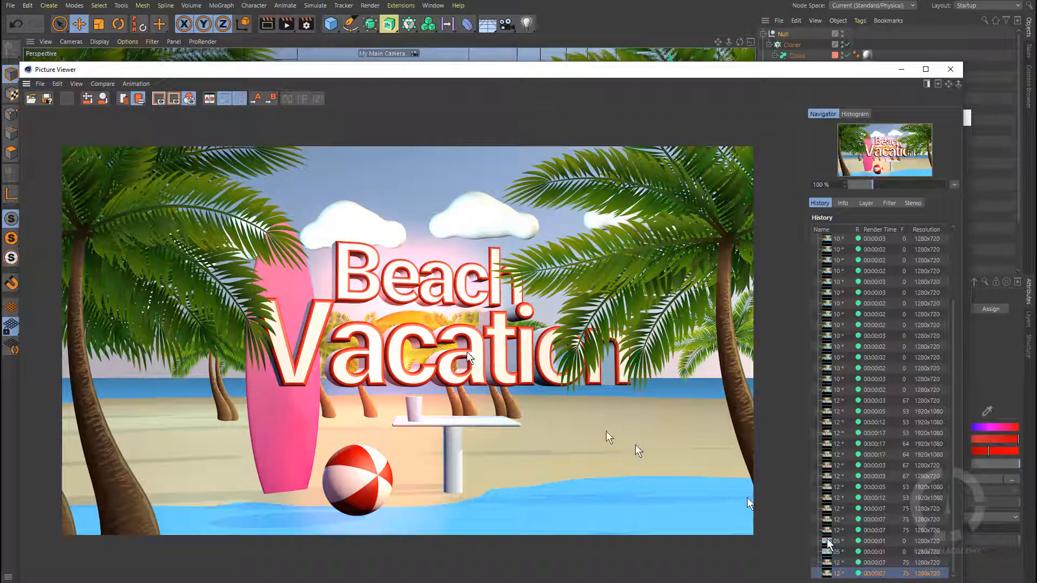
{"action": "left_click_drag", "start_coordinate": [822, 74], "coordinate": [825, 62]}
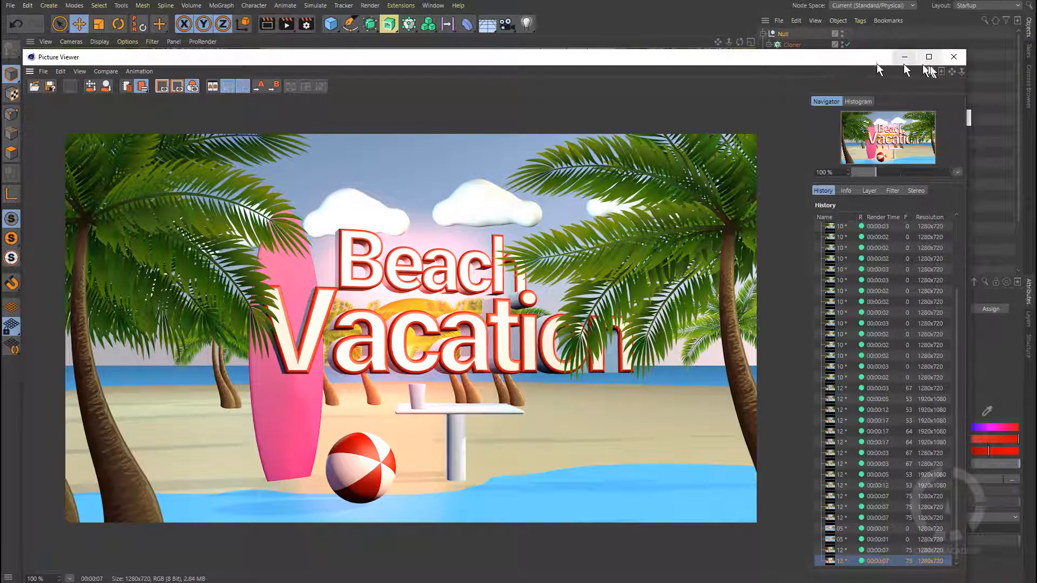
Close the Picture Viewer and turn off Glow for the Beach Ball Red material.
{"action": "left_click", "coordinate": [954, 56]}
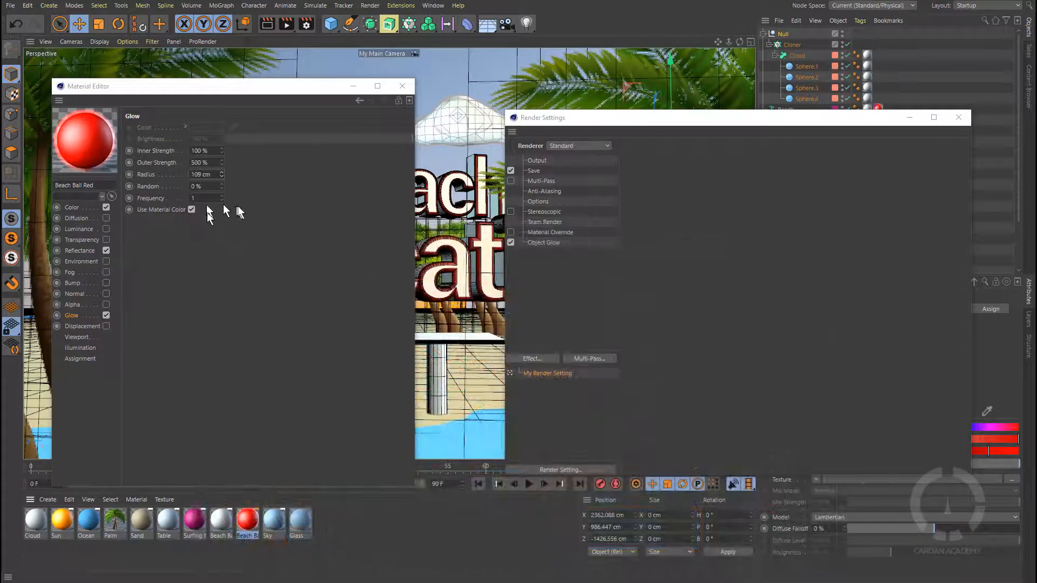
{"action": "left_click", "coordinate": [106, 315]}
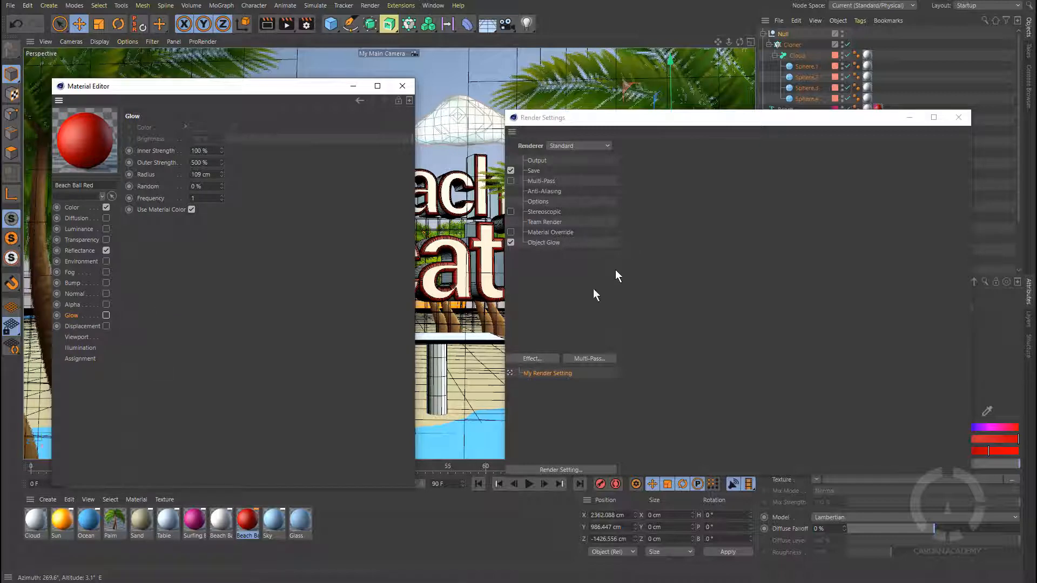
{"action": "left_click", "coordinate": [619, 278]}
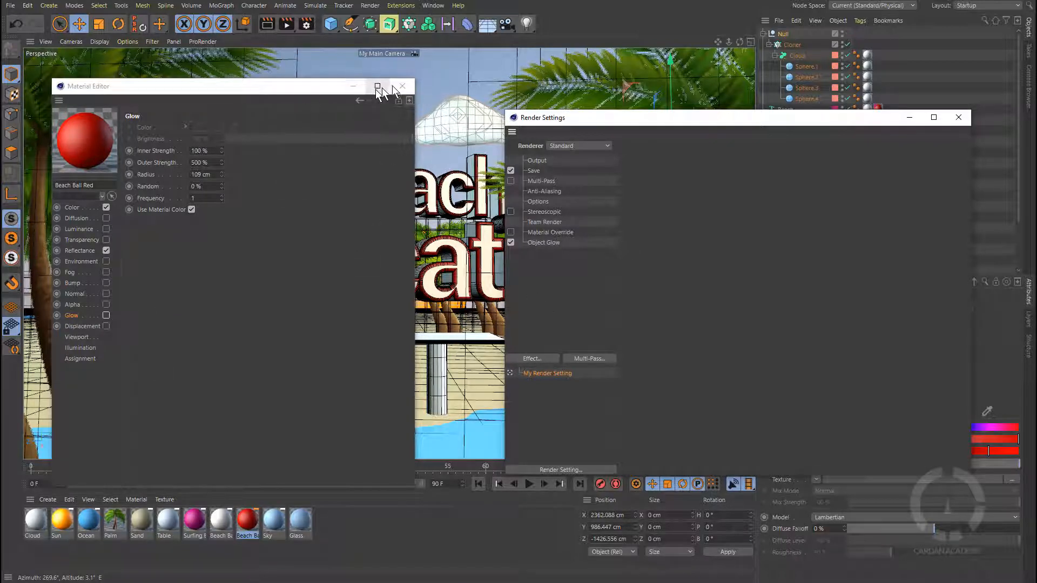
Look through the list of available render effects without adding one.
{"action": "left_click", "coordinate": [541, 361]}
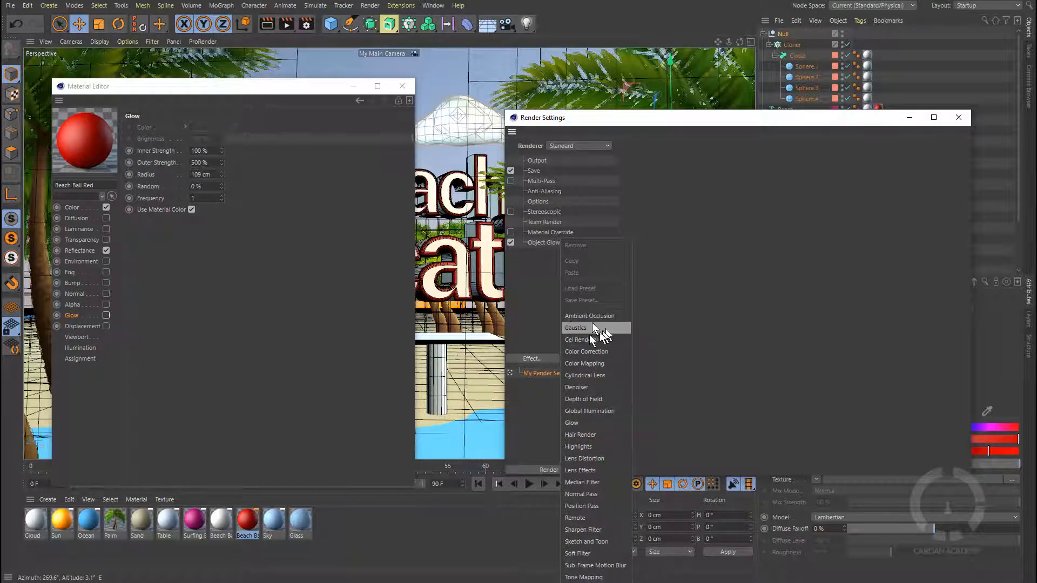
{"action": "left_click", "coordinate": [543, 323]}
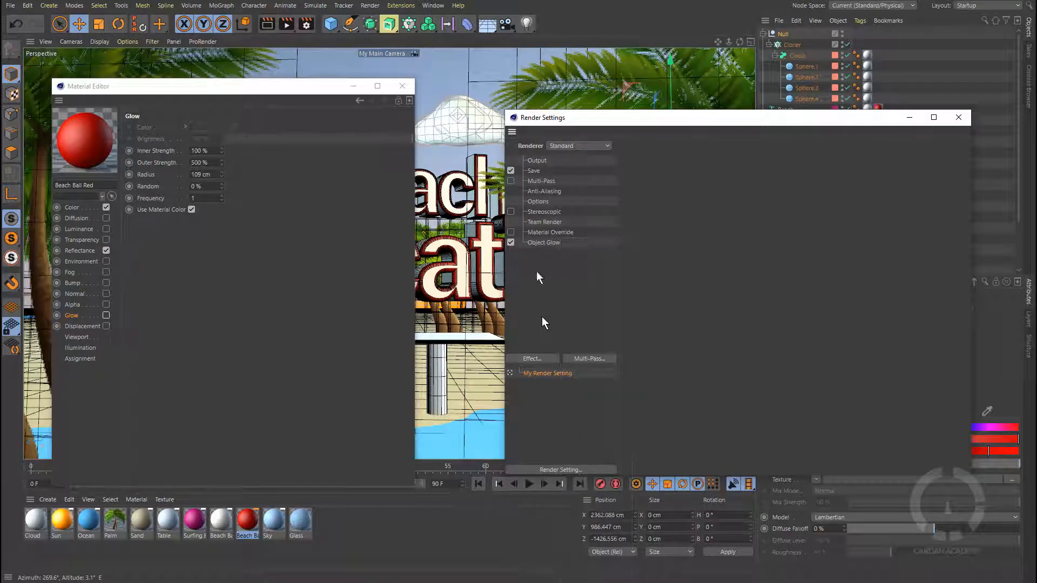
Switch the renderer to Physical and review its general Options and Physical sampling settings.
{"action": "left_click", "coordinate": [581, 145]}
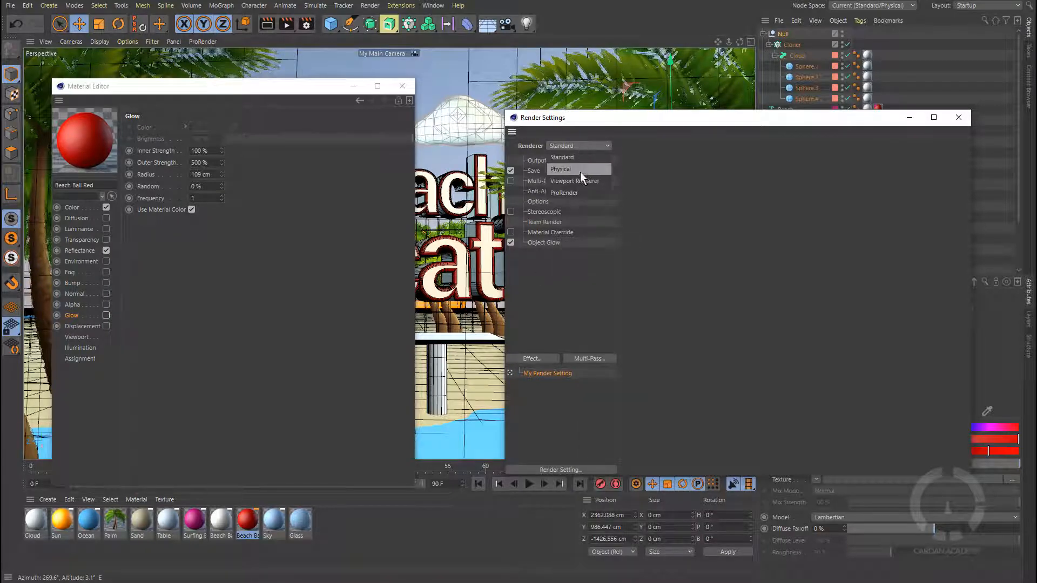
{"action": "left_click", "coordinate": [580, 172]}
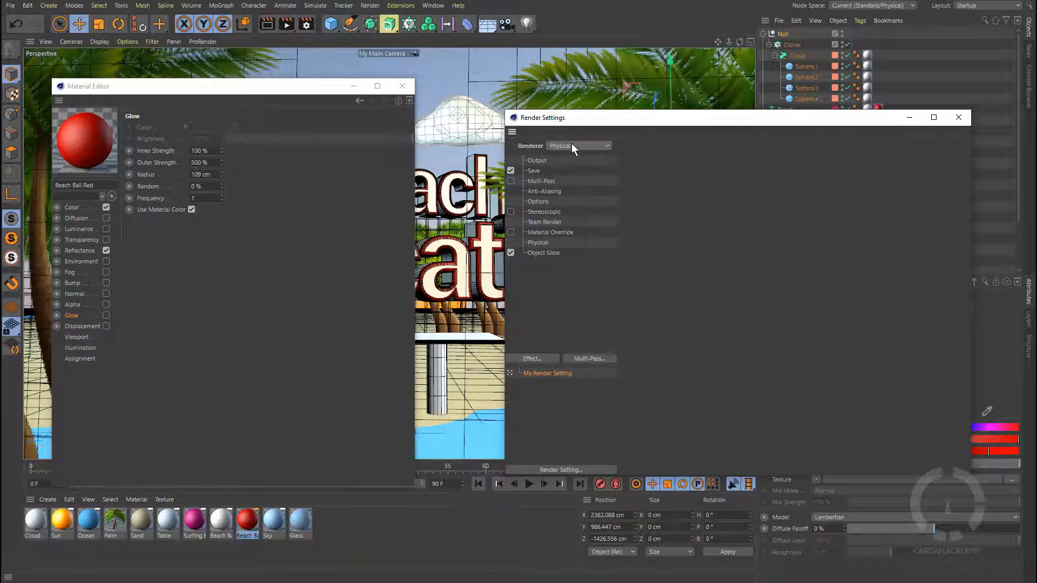
{"action": "left_click", "coordinate": [538, 201]}
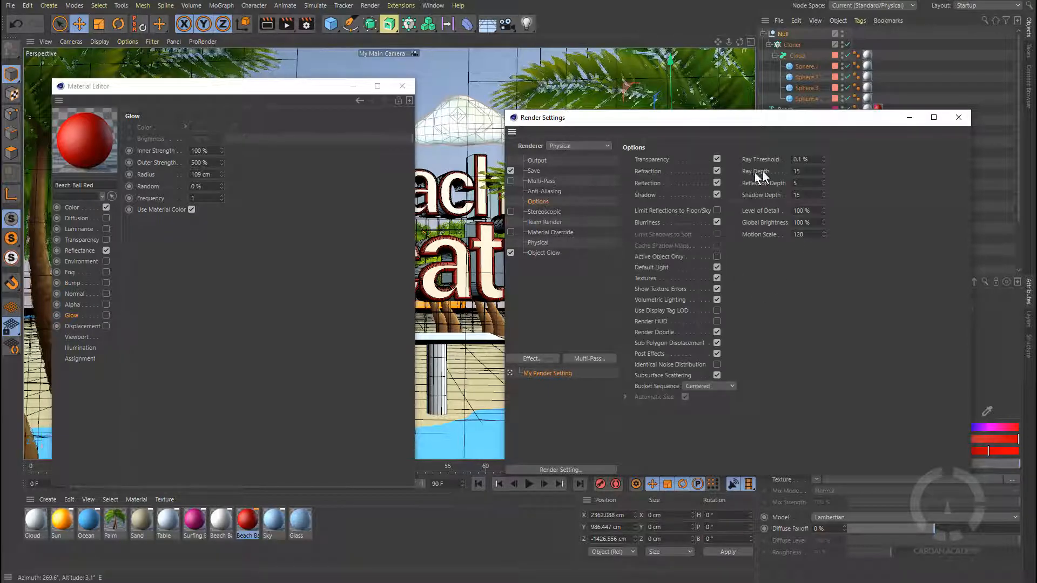
{"action": "left_click", "coordinate": [540, 242]}
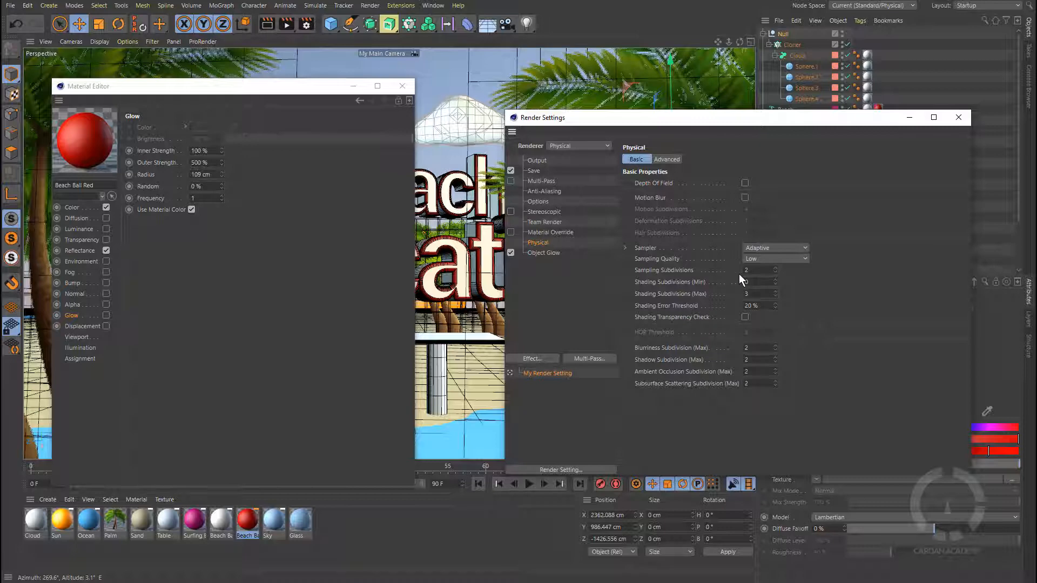
Close the Material Editor and add the Glow effect to the render settings, leaving its object ID restriction off.
{"action": "left_click", "coordinate": [354, 90]}
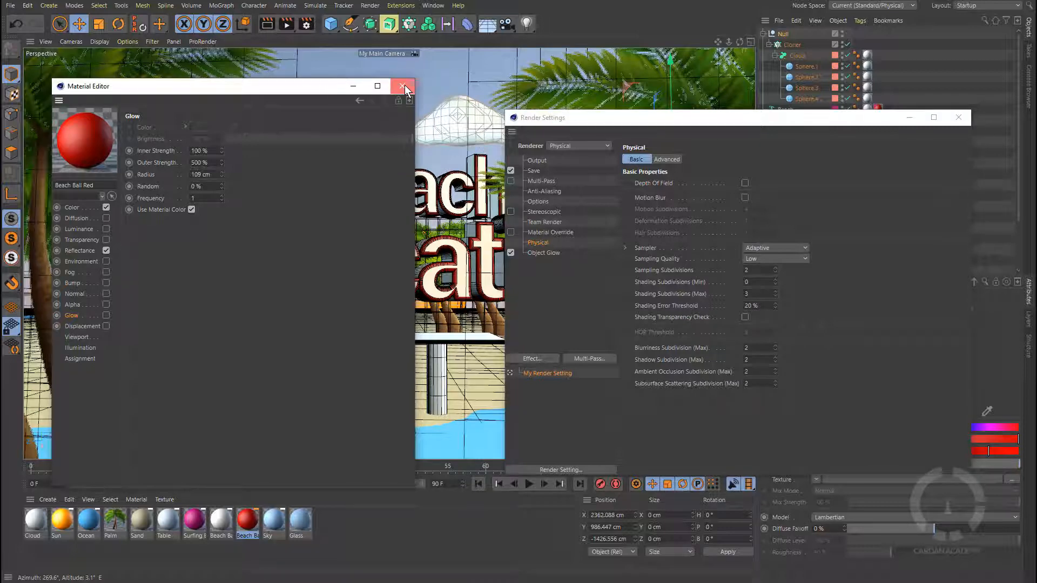
{"action": "left_click", "coordinate": [404, 86]}
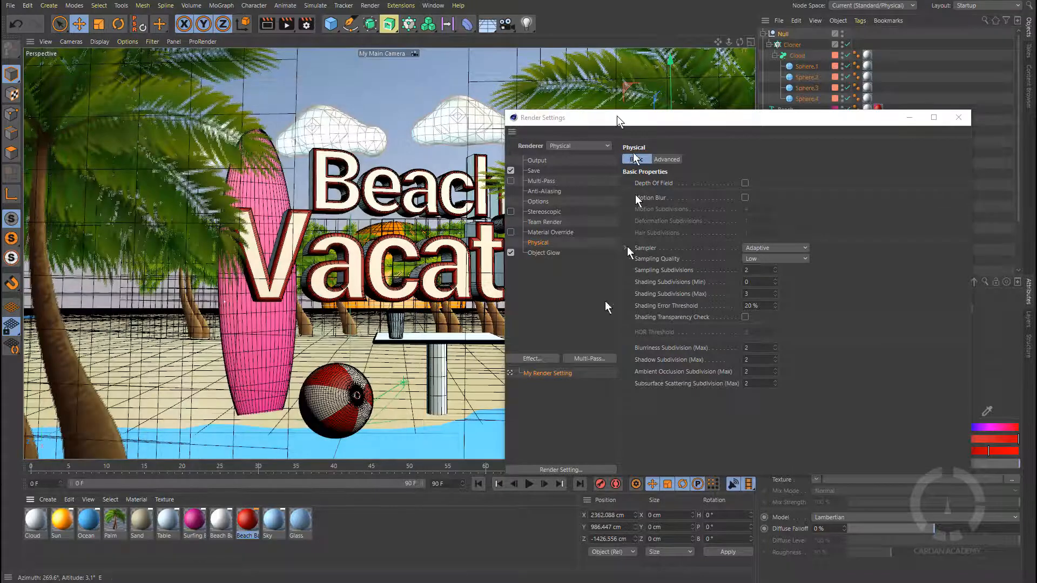
{"action": "left_click", "coordinate": [547, 359]}
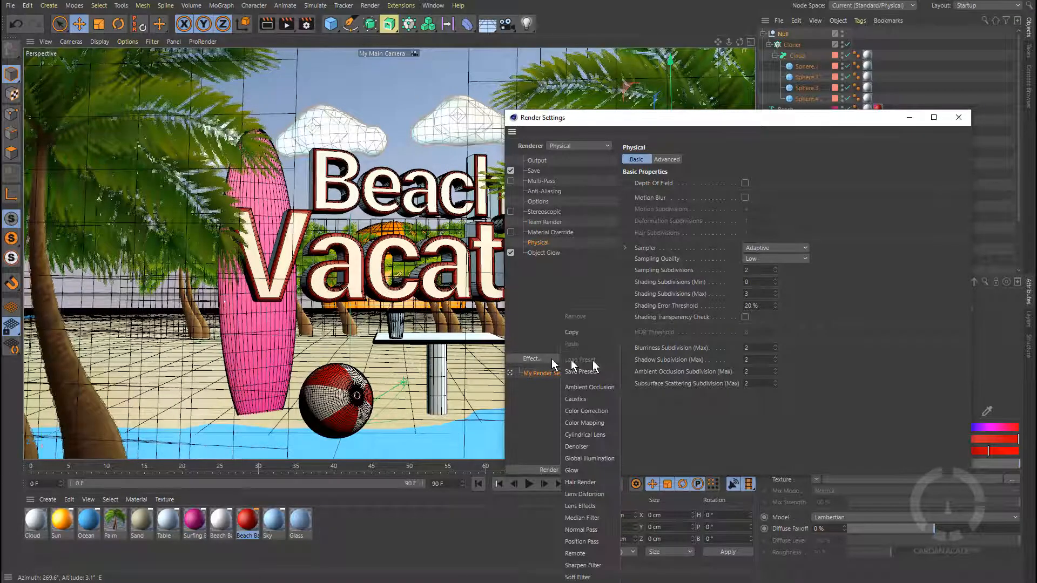
{"action": "left_click", "coordinate": [589, 456]}
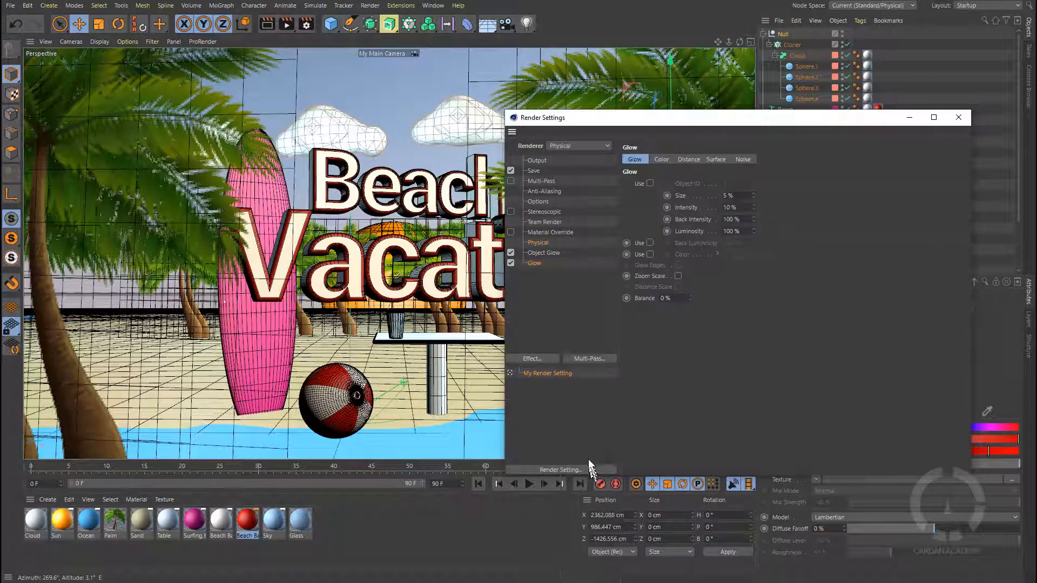
{"action": "left_click", "coordinate": [650, 184]}
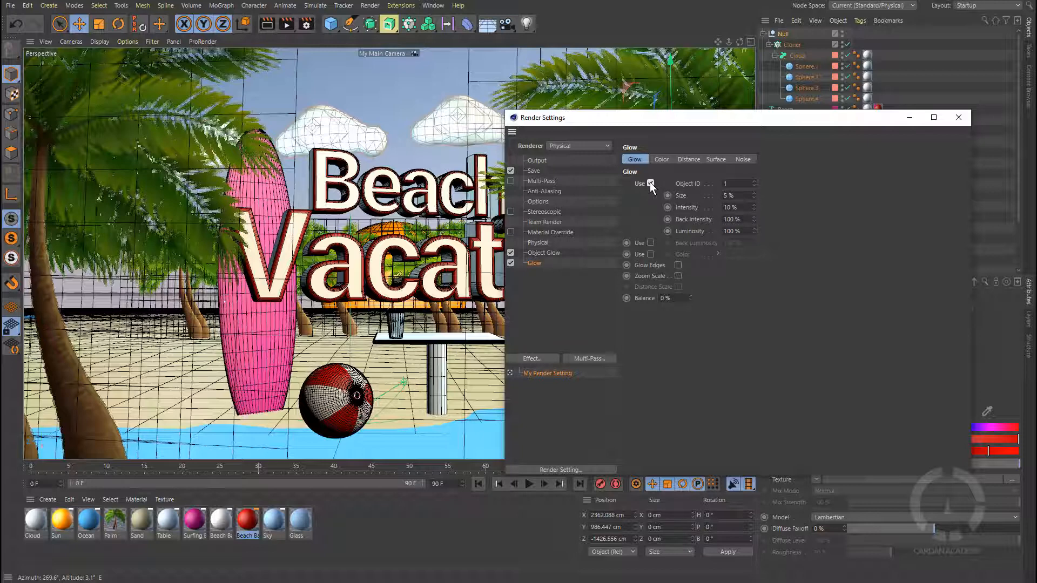
{"action": "left_click", "coordinate": [651, 185]}
{"action": "mouse_move", "coordinate": [700, 119]}
{"action": "left_mouse_down"}
{"action": "mouse_move", "coordinate": [646, 125]}
{"action": "mouse_move", "coordinate": [736, 108]}
{"action": "mouse_move", "coordinate": [712, 113]}
{"action": "left_mouse_up"}
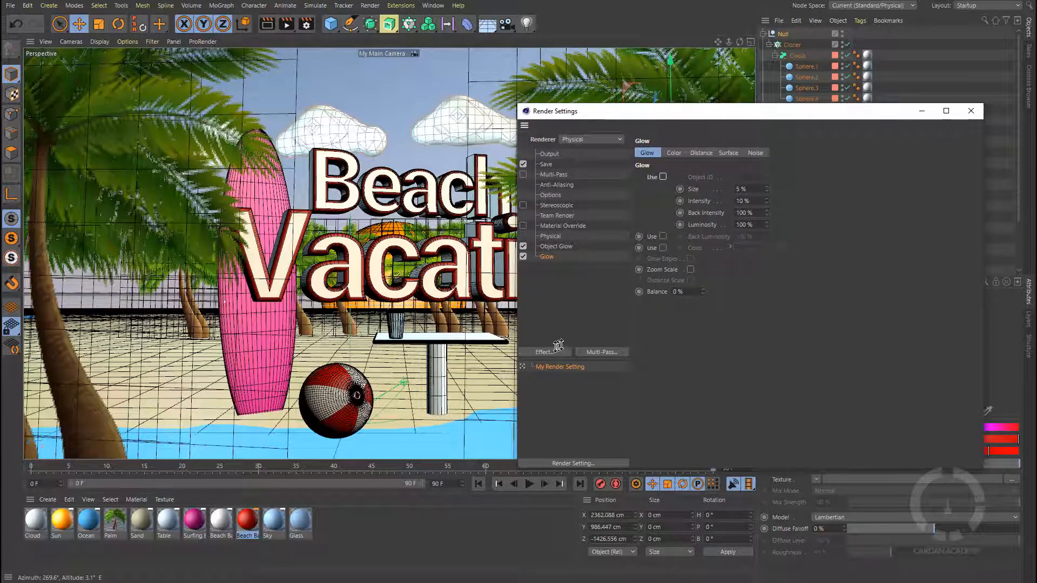
Add the Ambient Occlusion effect to the render settings.
{"action": "left_click", "coordinate": [553, 352]}
{"action": "left_click", "coordinate": [613, 390]}
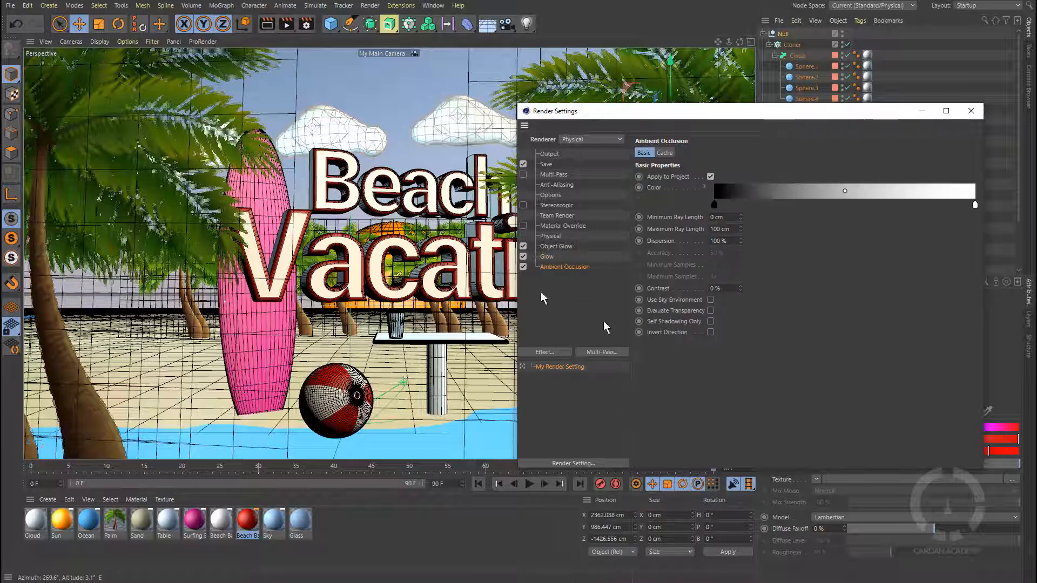
{"action": "left_click_drag", "start_coordinate": [706, 113], "coordinate": [647, 109]}
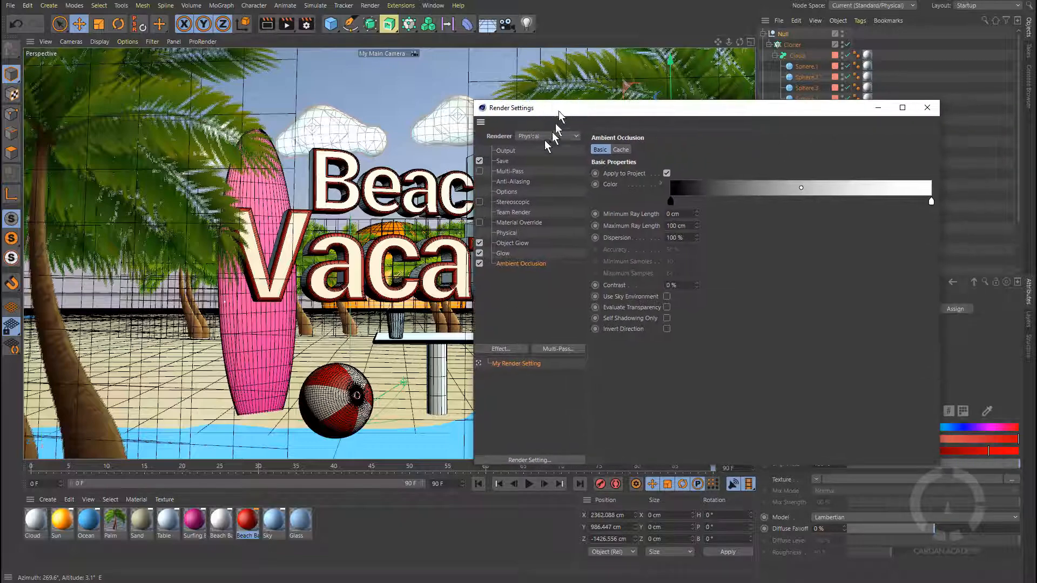
Render the frame with Glow and Ambient Occlusion and compare it with the previous render in the history.
{"action": "left_click", "coordinate": [286, 26]}
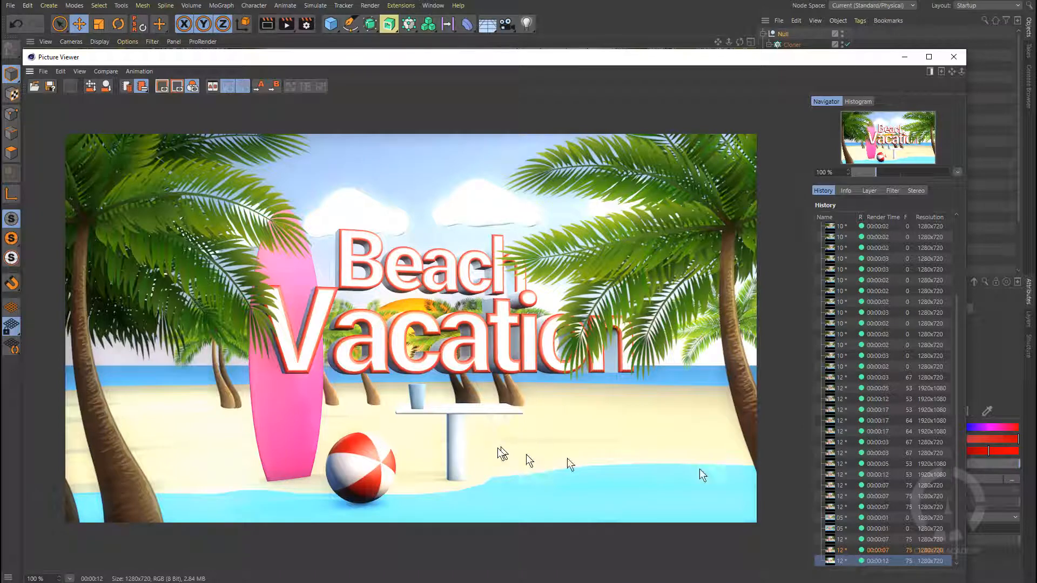
{"action": "left_click", "coordinate": [883, 549]}
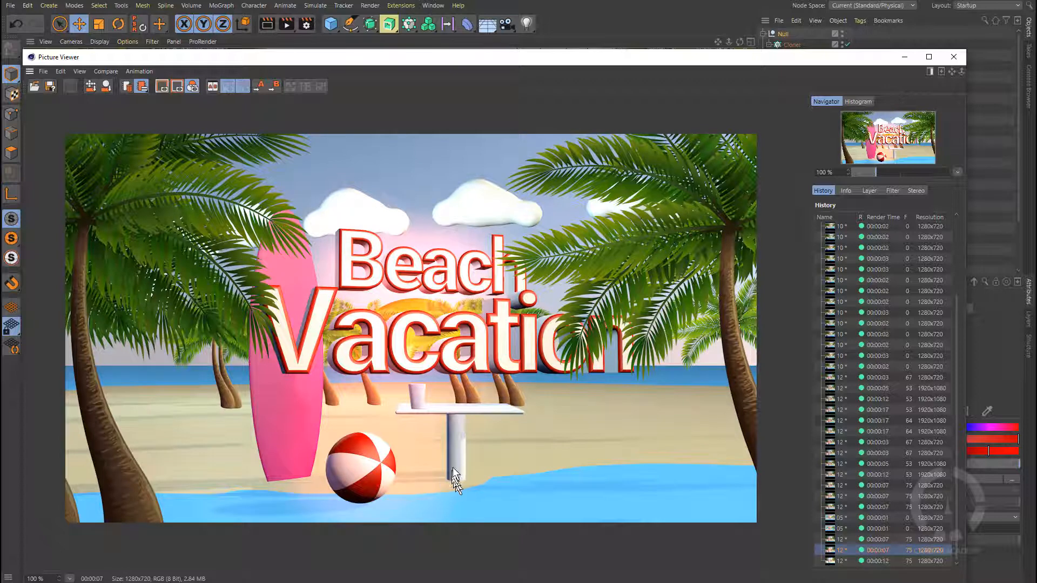
{"action": "left_click", "coordinate": [881, 561]}
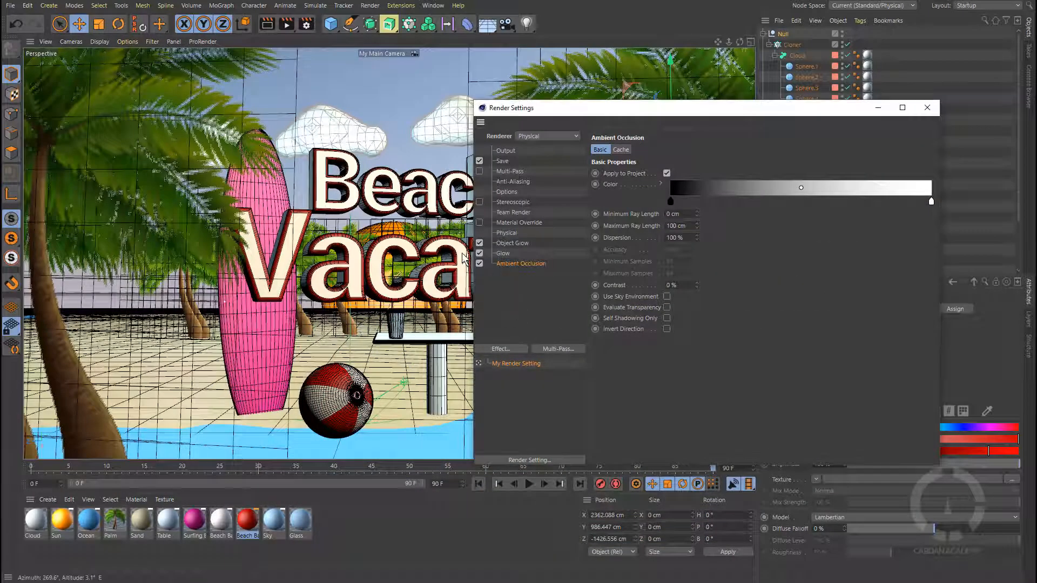
Turn off the Glow effect and render the frame with Ambient Occlusion still enabled.
{"action": "left_click", "coordinate": [479, 252]}
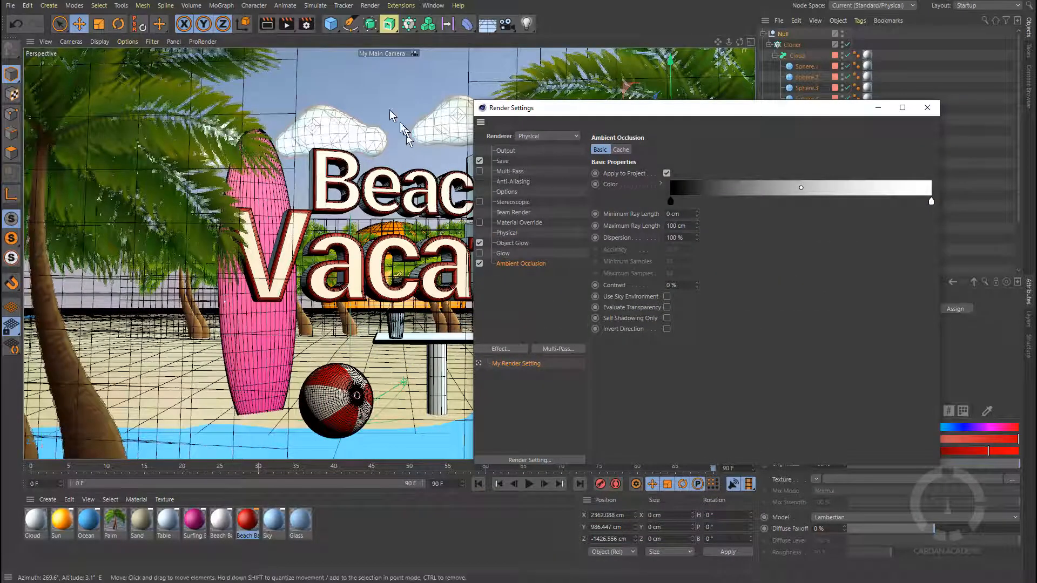
{"action": "left_click", "coordinate": [287, 22]}
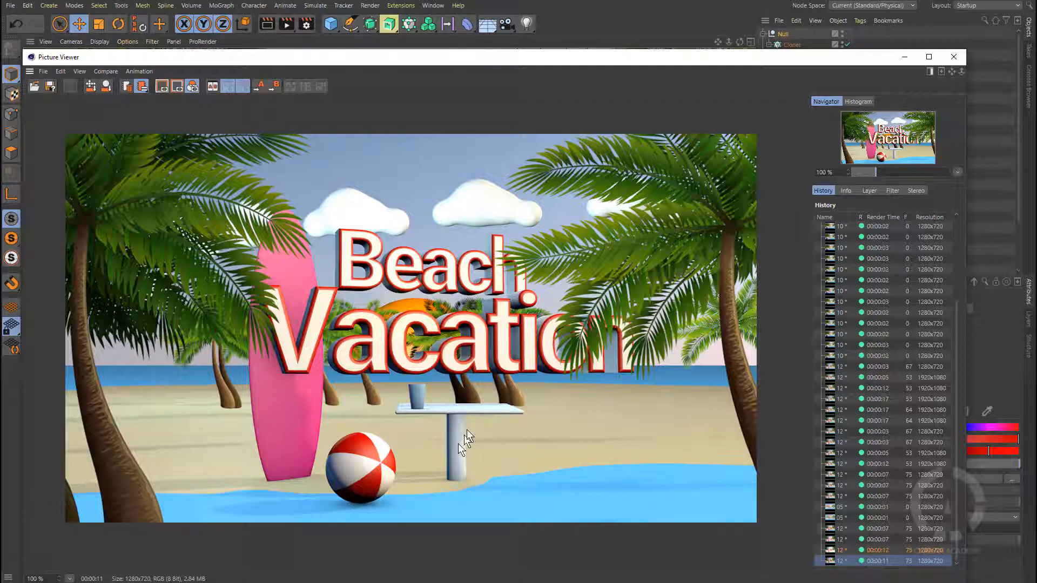
Examine the shading on the lettering and beneath the beach ball up close, comparing the renders with and without Ambient Occlusion.
{"action": "scroll", "coordinate": [294, 339], "scroll_direction": "up", "scroll_amount": 5}
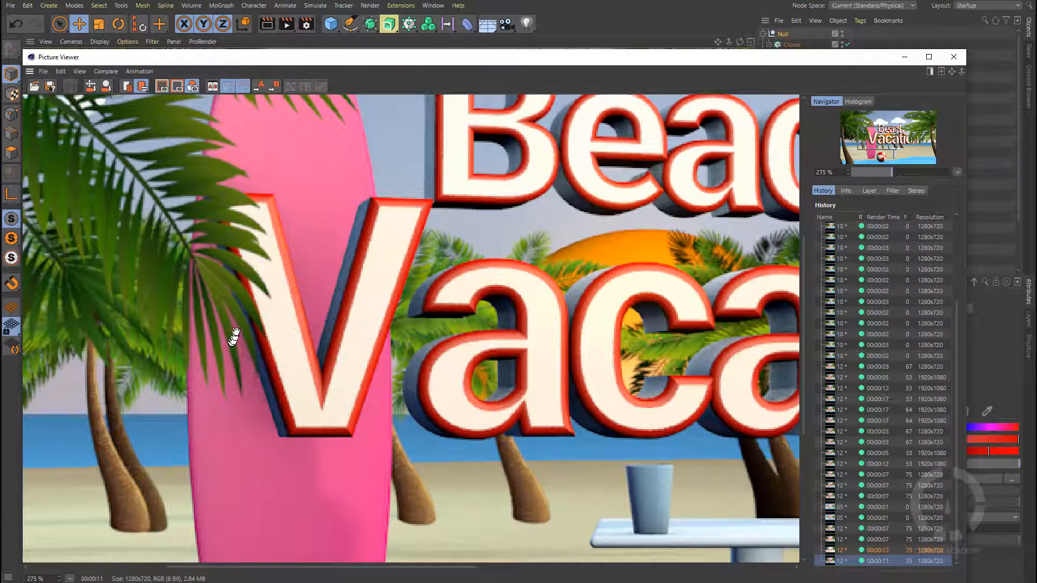
{"action": "scroll", "coordinate": [357, 410], "scroll_direction": "down", "scroll_amount": 3}
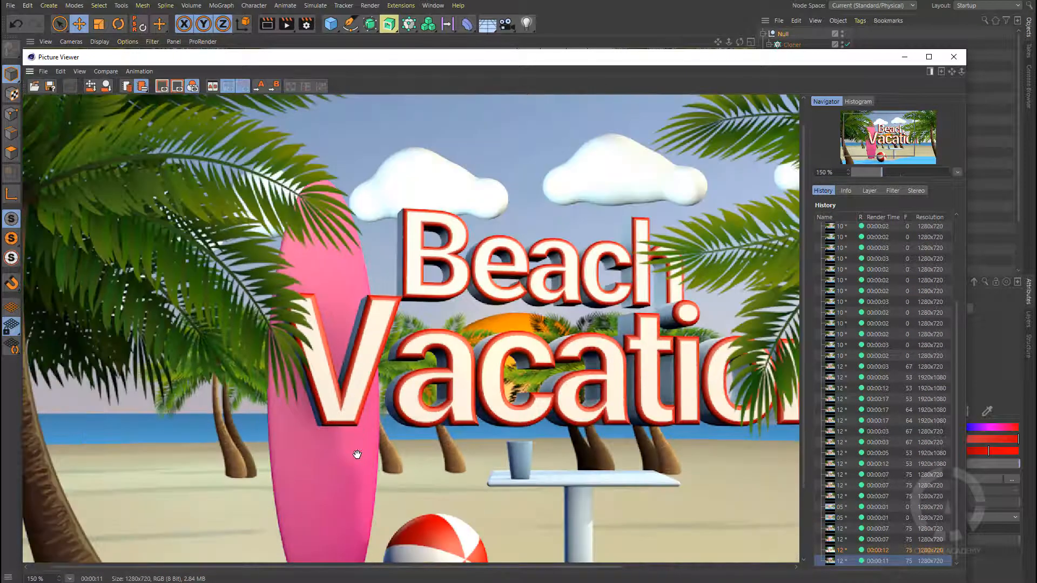
{"action": "left_click_drag", "start_coordinate": [359, 452], "coordinate": [397, 368]}
{"action": "scroll", "coordinate": [464, 542], "scroll_direction": "up", "scroll_amount": 2}
{"action": "scroll", "coordinate": [464, 542], "scroll_direction": "up", "scroll_amount": 2}
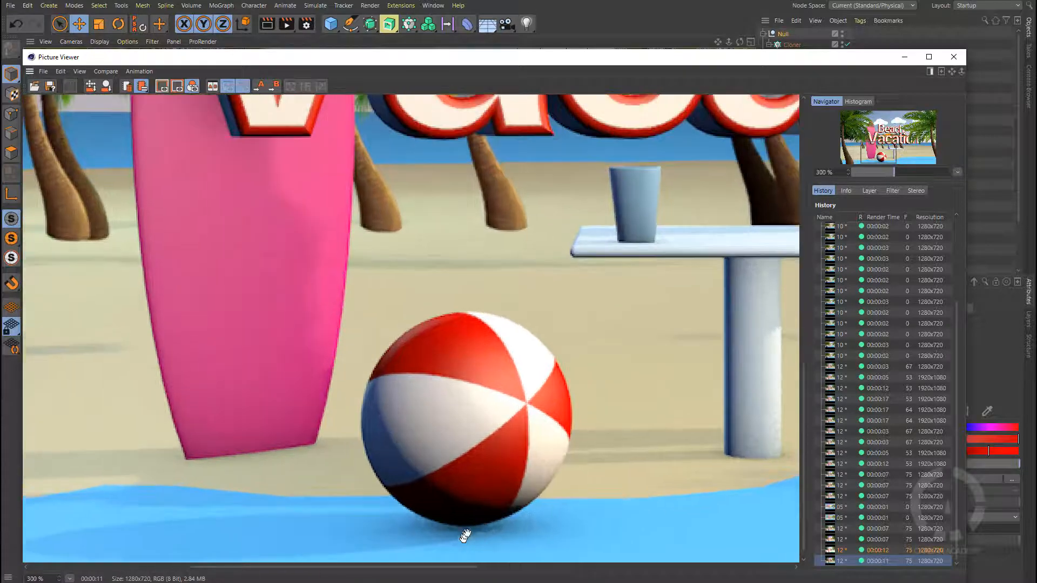
{"action": "left_click", "coordinate": [880, 530]}
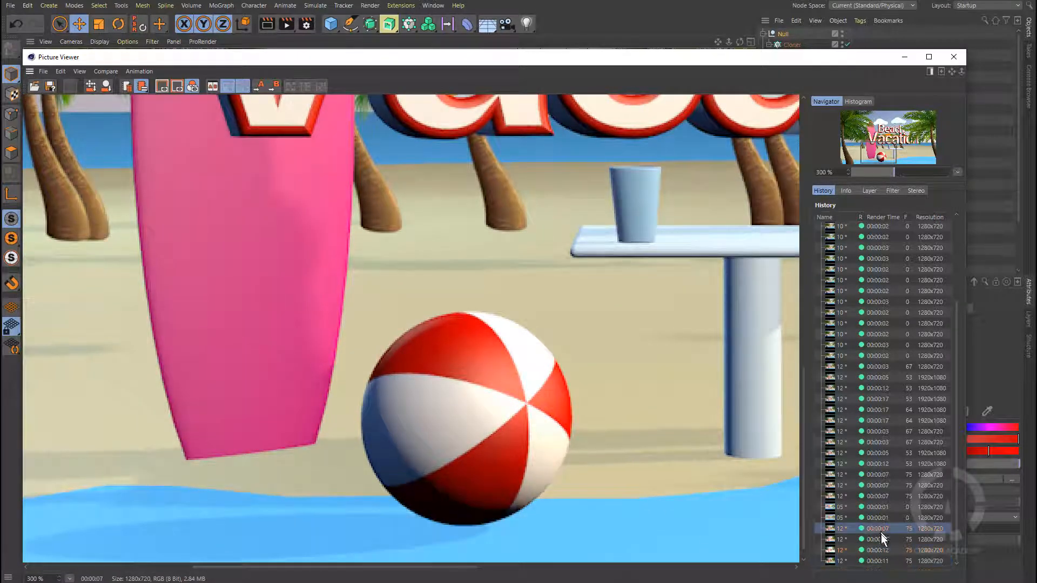
{"action": "left_click", "coordinate": [880, 550]}
{"action": "left_click", "coordinate": [883, 561]}
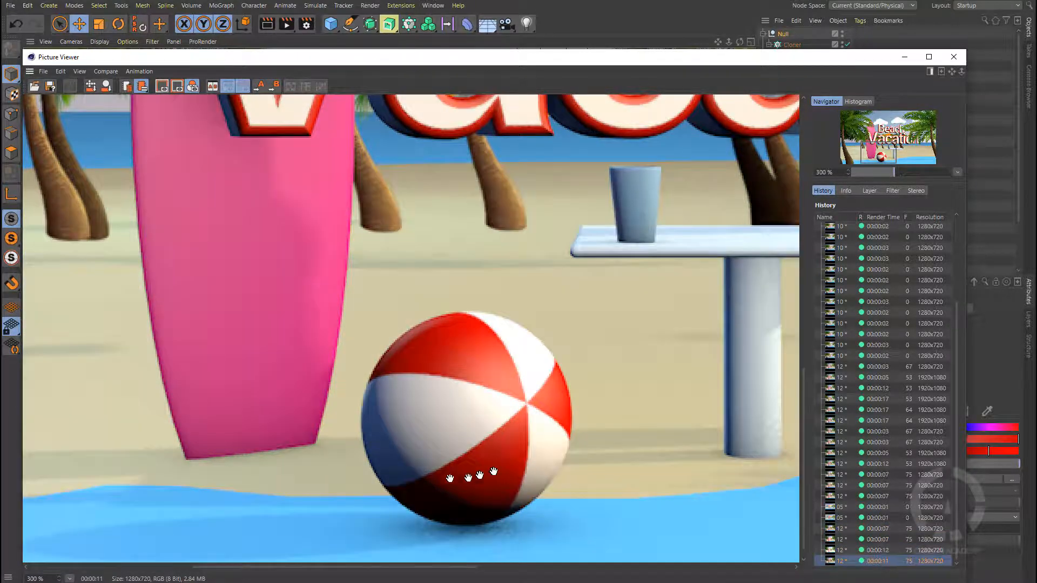
{"action": "scroll", "coordinate": [441, 453], "scroll_direction": "down", "scroll_amount": 2}
{"action": "scroll", "coordinate": [442, 453], "scroll_direction": "down", "scroll_amount": 3}
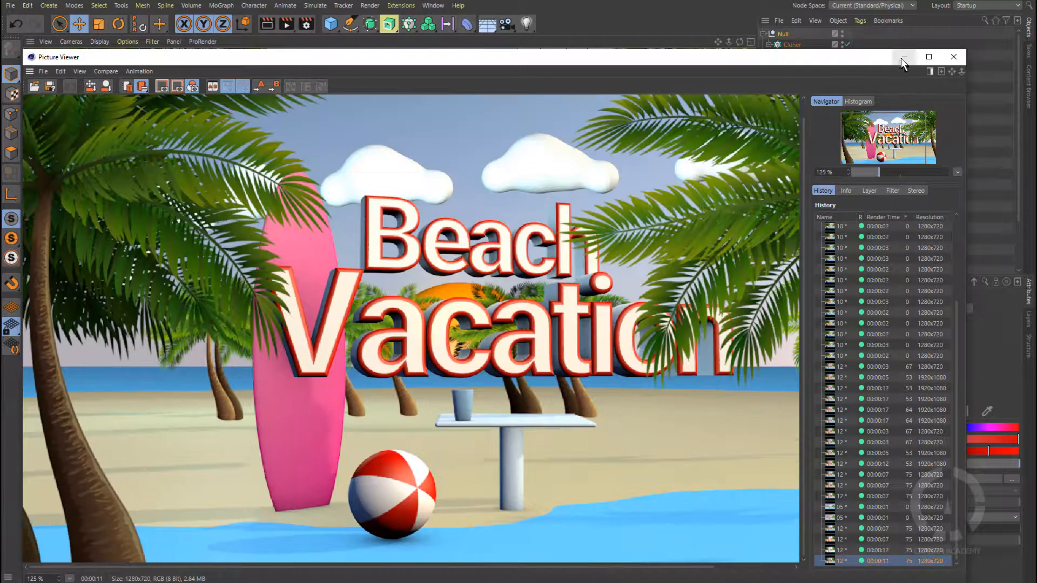
Turn off the Ambient Occlusion effect and render the frame again with the Physical renderer.
{"action": "left_click", "coordinate": [306, 24]}
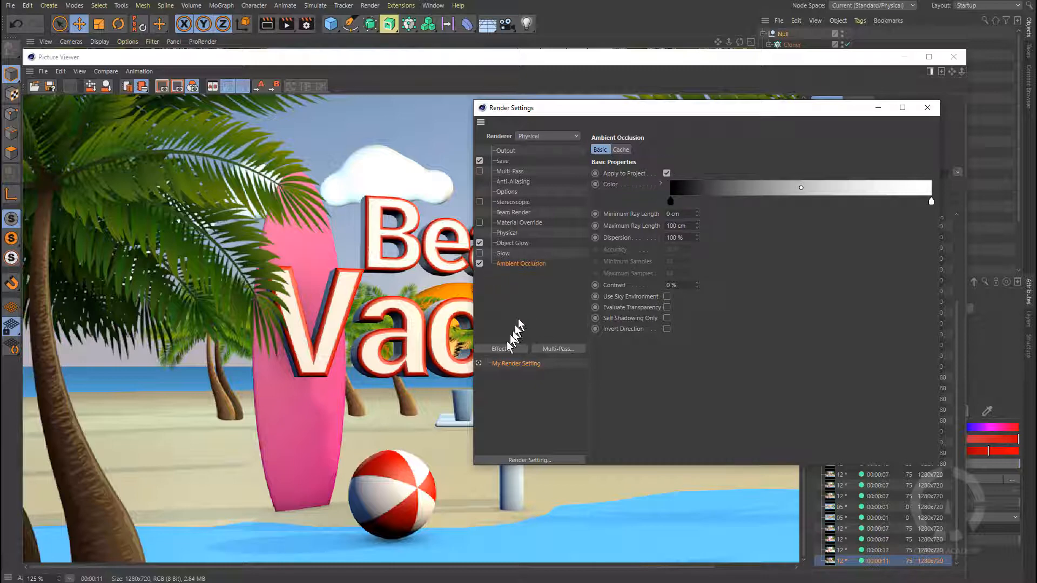
{"action": "left_click", "coordinate": [520, 349]}
{"action": "left_click", "coordinate": [479, 263]}
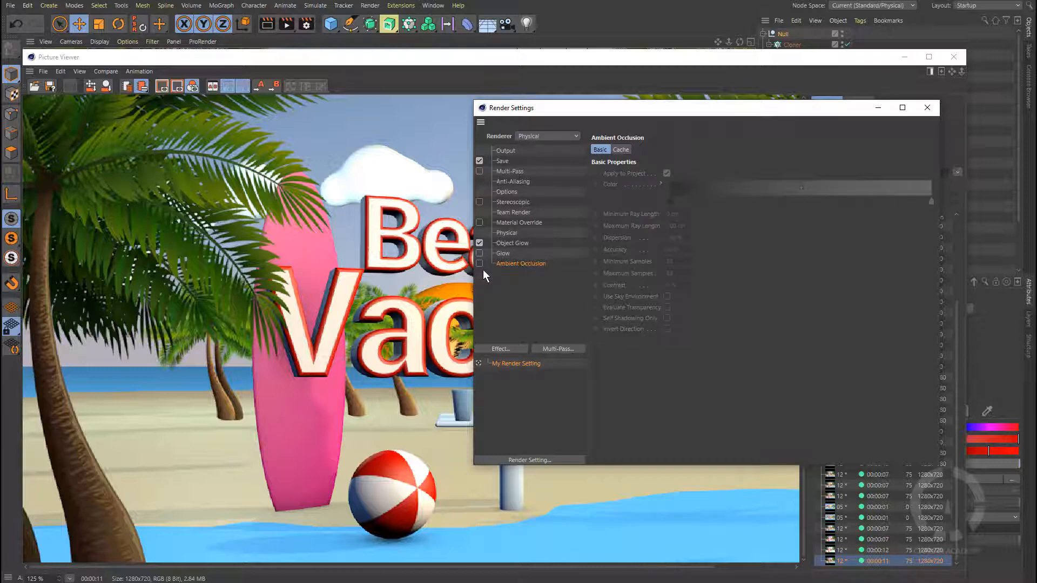
{"action": "left_click_drag", "start_coordinate": [592, 114], "coordinate": [392, 137]}
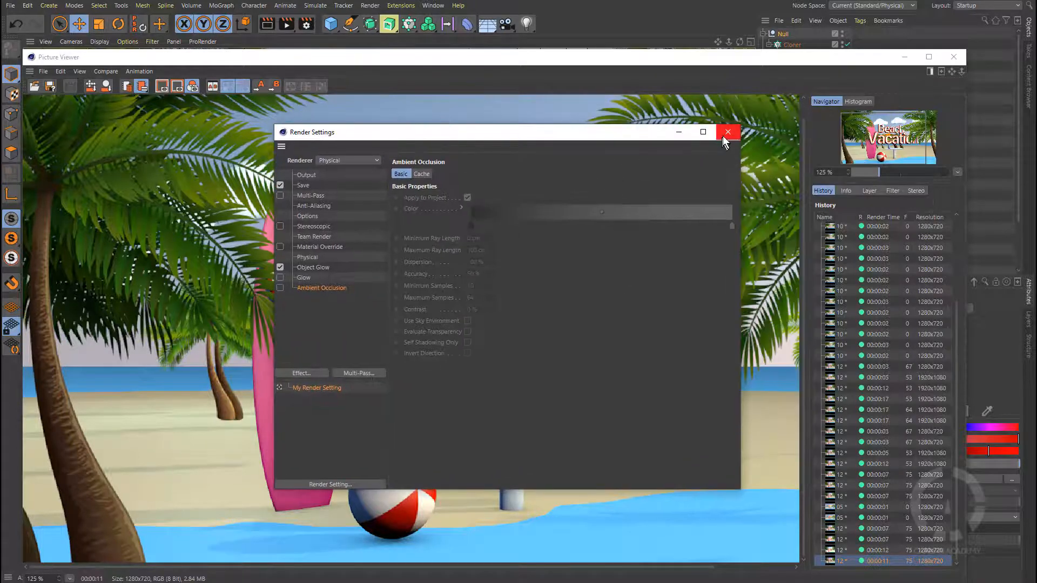
{"action": "left_click_drag", "start_coordinate": [505, 138], "coordinate": [474, 132]}
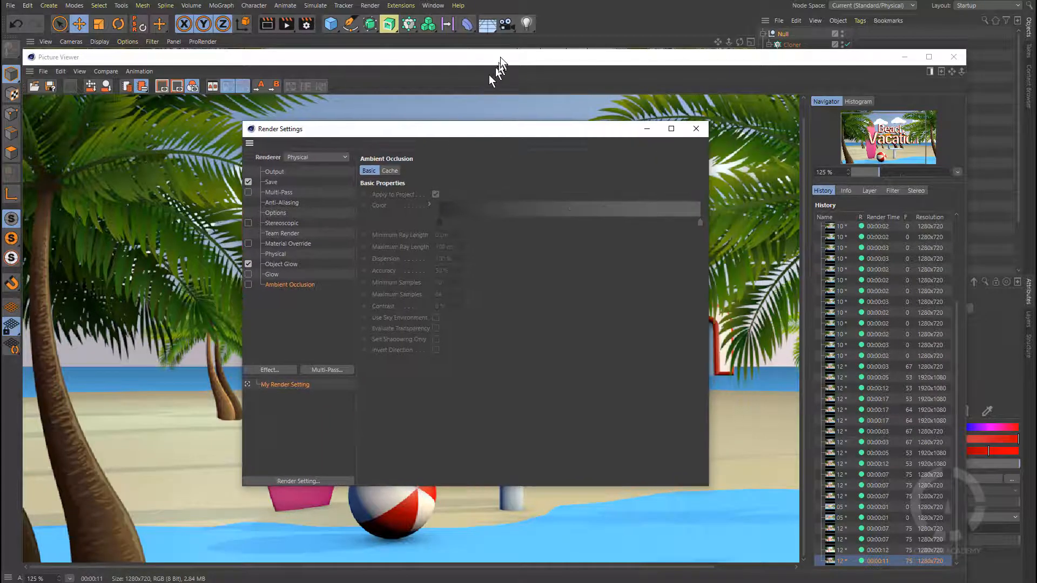
{"action": "mouse_move", "coordinate": [497, 62]}
{"action": "left_mouse_down"}
{"action": "mouse_move", "coordinate": [501, 42]}
{"action": "mouse_move", "coordinate": [507, 64]}
{"action": "left_mouse_up"}
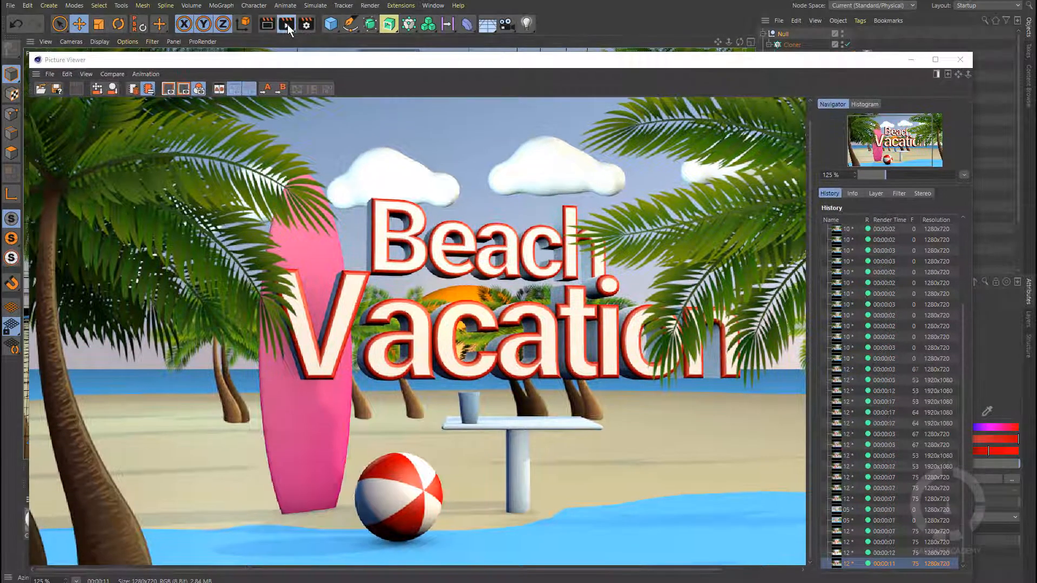
{"action": "left_click", "coordinate": [287, 24]}
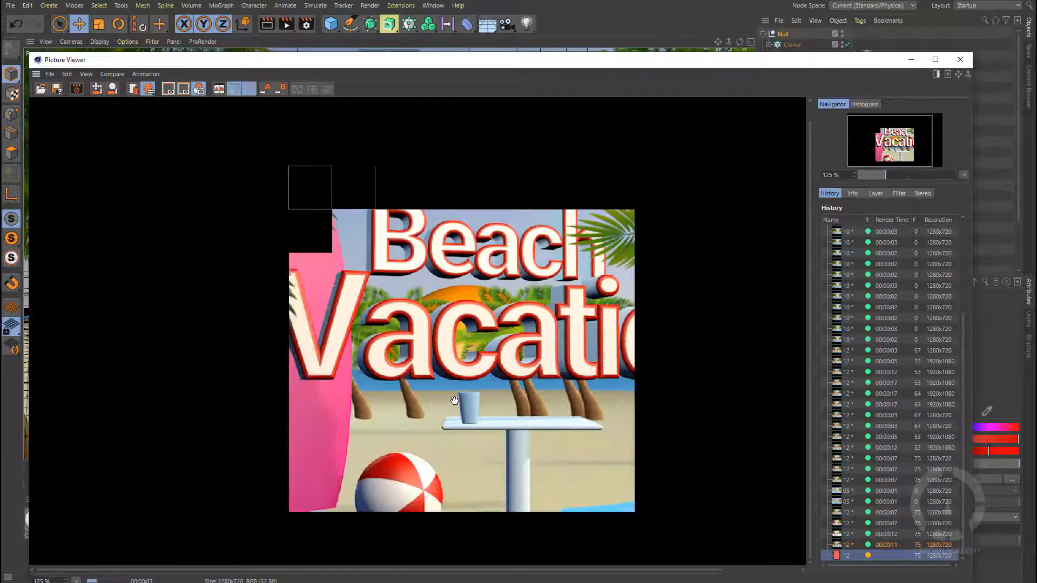
{"action": "scroll", "coordinate": [385, 387], "scroll_direction": "down", "scroll_amount": 1}
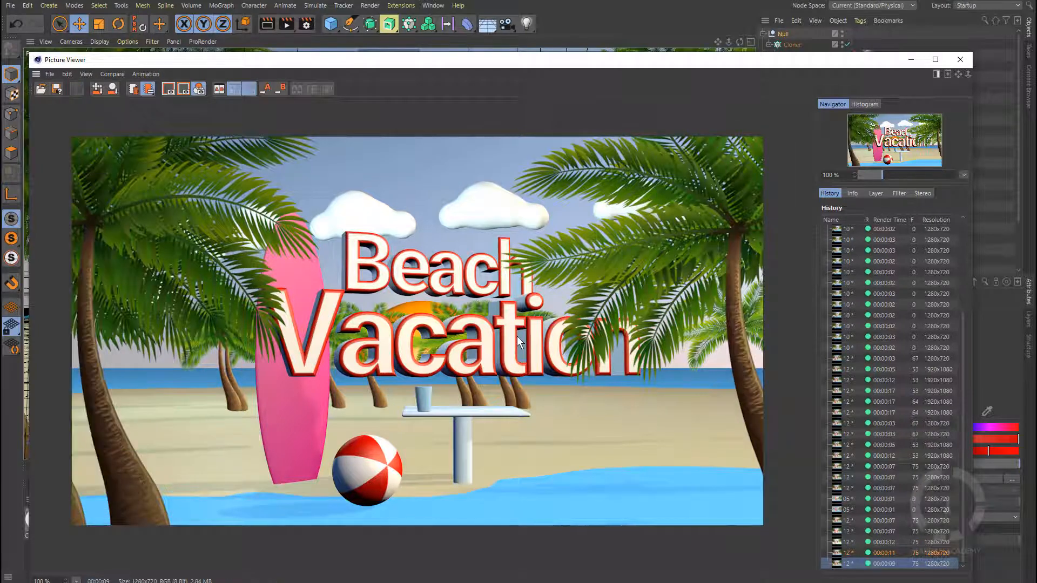
Switch the renderer back to Standard and render the frame again.
{"action": "left_click", "coordinate": [307, 25]}
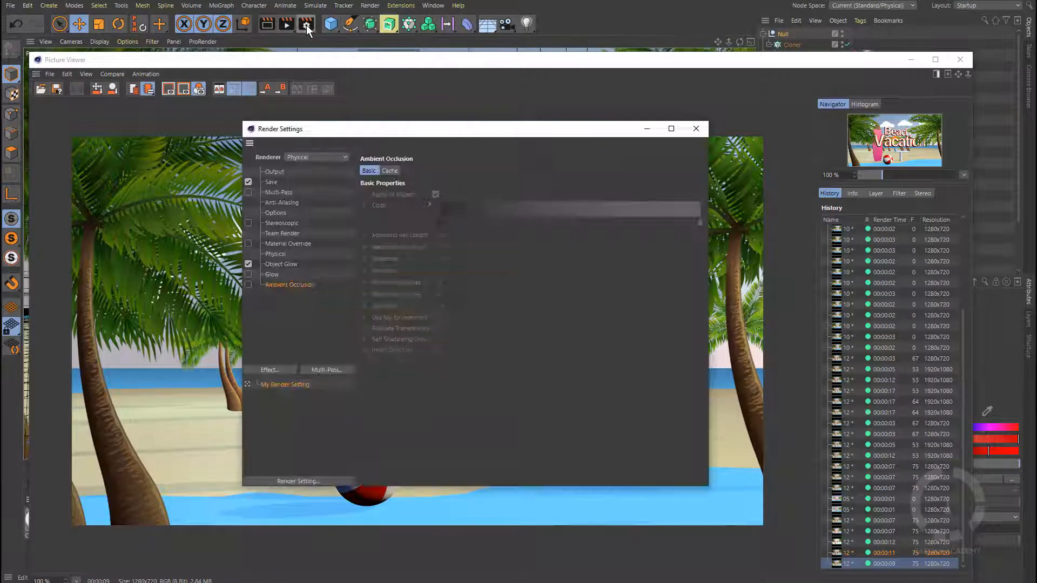
{"action": "left_click", "coordinate": [327, 157]}
{"action": "left_click", "coordinate": [329, 170]}
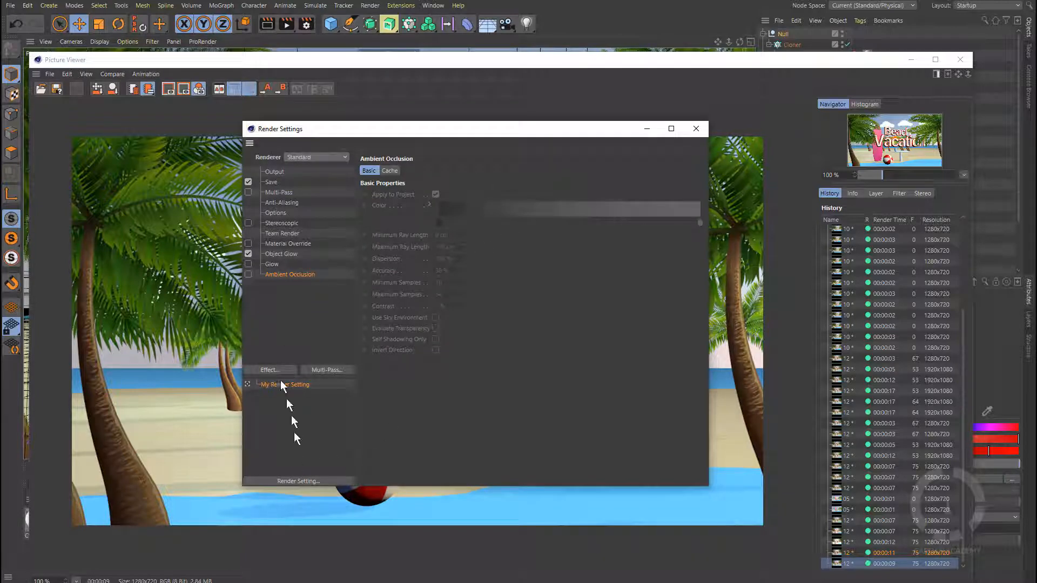
{"action": "left_click", "coordinate": [288, 23]}
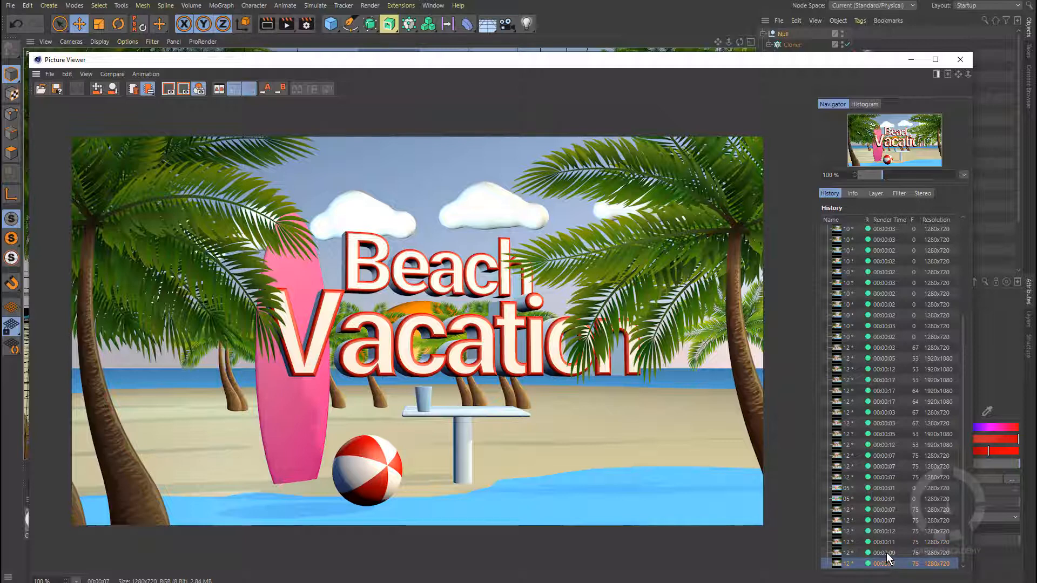
Compare the Standard render repeatedly with the preceding Physical render in the history.
{"action": "left_click", "coordinate": [887, 553]}
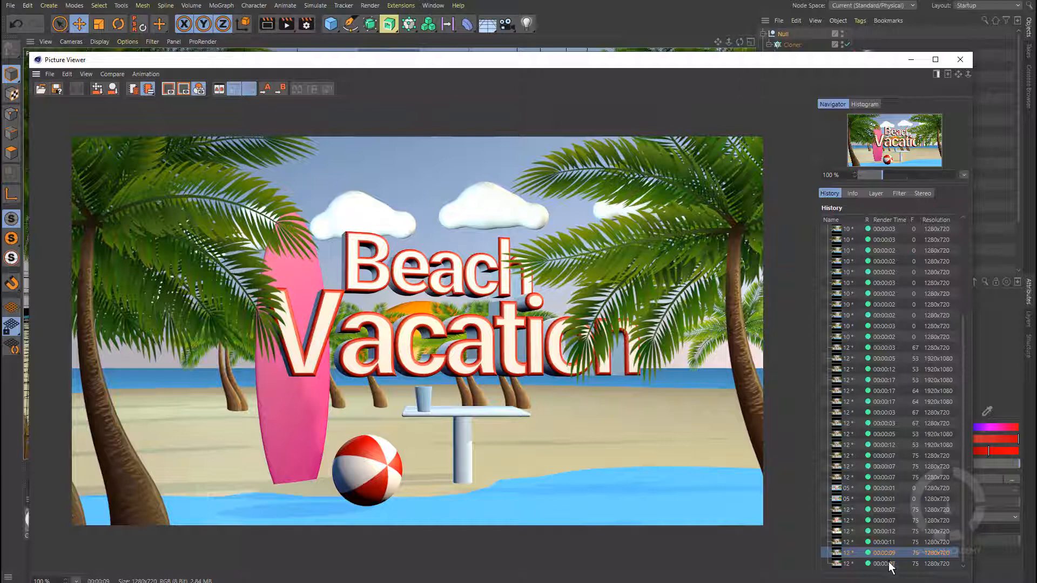
{"action": "left_click", "coordinate": [889, 564]}
{"action": "left_click", "coordinate": [887, 554]}
{"action": "left_click", "coordinate": [888, 564]}
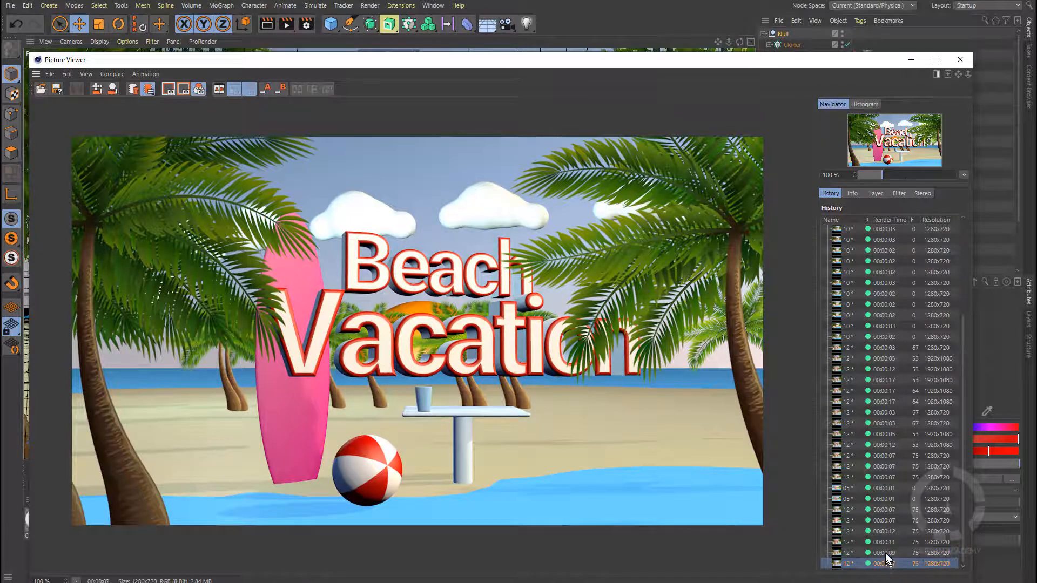
Alternate between the last two renders in the history to examine the differences between the Physical and Standard renderers.
{"action": "left_click", "coordinate": [886, 553]}
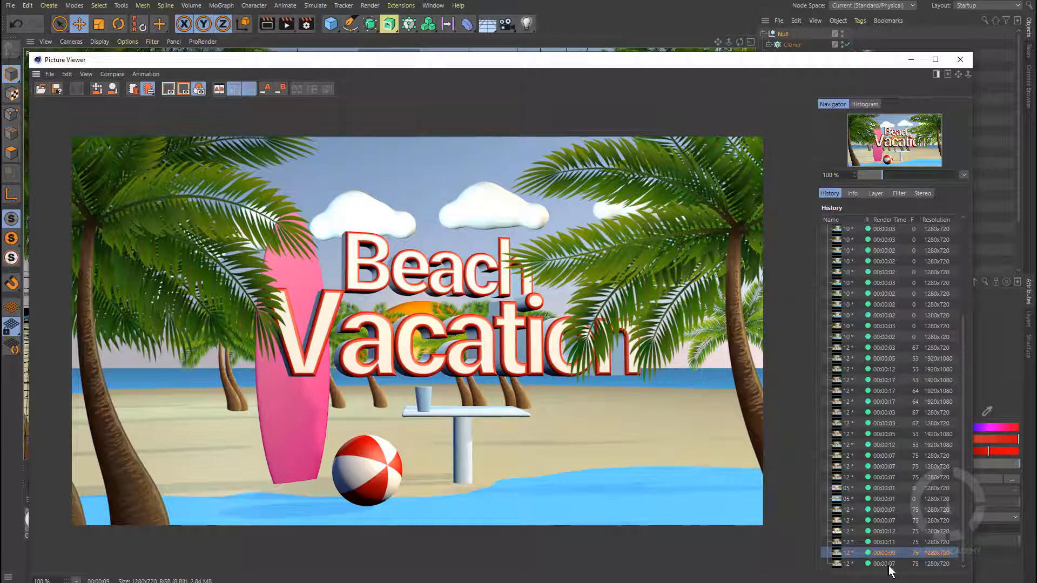
{"action": "left_click", "coordinate": [888, 564]}
{"action": "left_click", "coordinate": [886, 554]}
{"action": "left_click", "coordinate": [887, 565]}
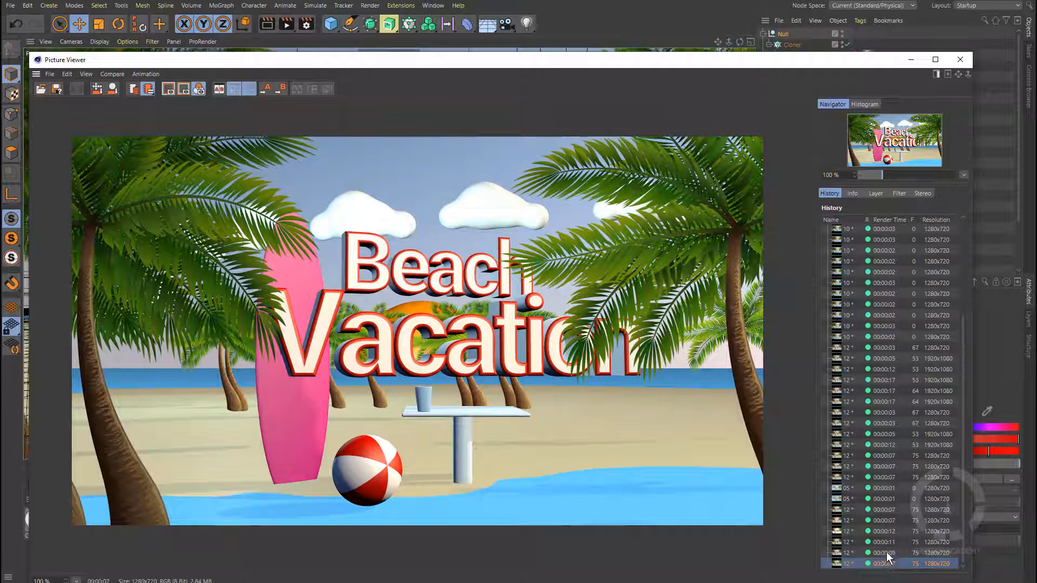
{"action": "left_click", "coordinate": [887, 553]}
{"action": "left_click", "coordinate": [888, 564]}
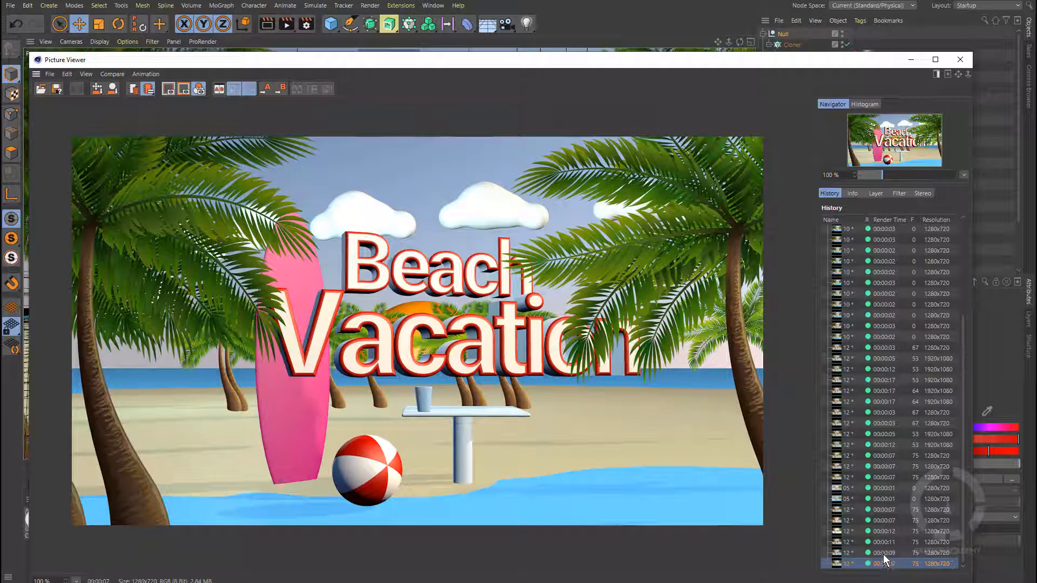
{"action": "left_click", "coordinate": [885, 554]}
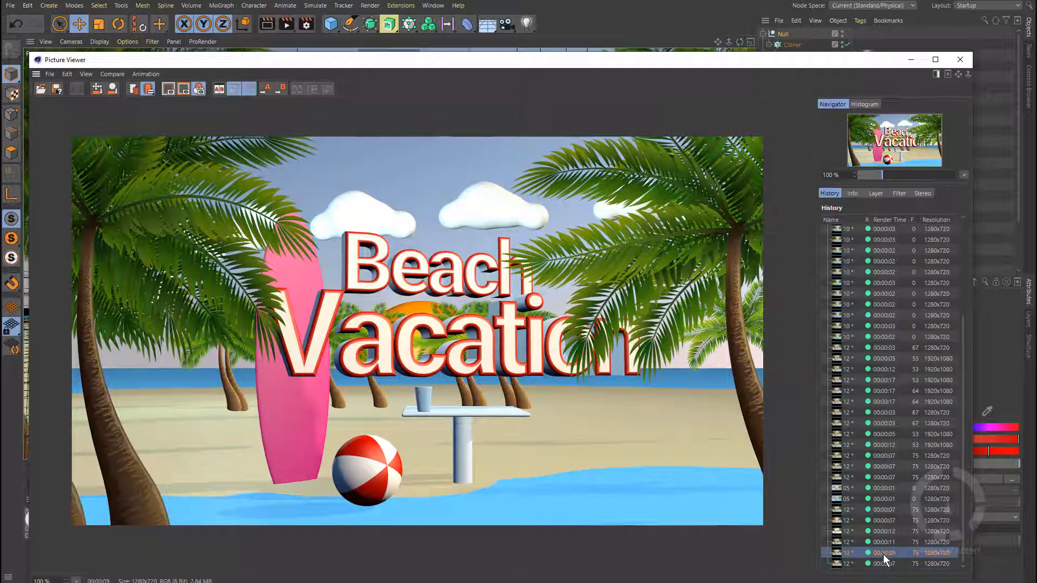
{"action": "key", "text": "Down"}
{"action": "key", "text": "Up"}
{"action": "key", "text": "Down"}
{"action": "key", "text": "Up"}
{"action": "key", "text": "Down"}
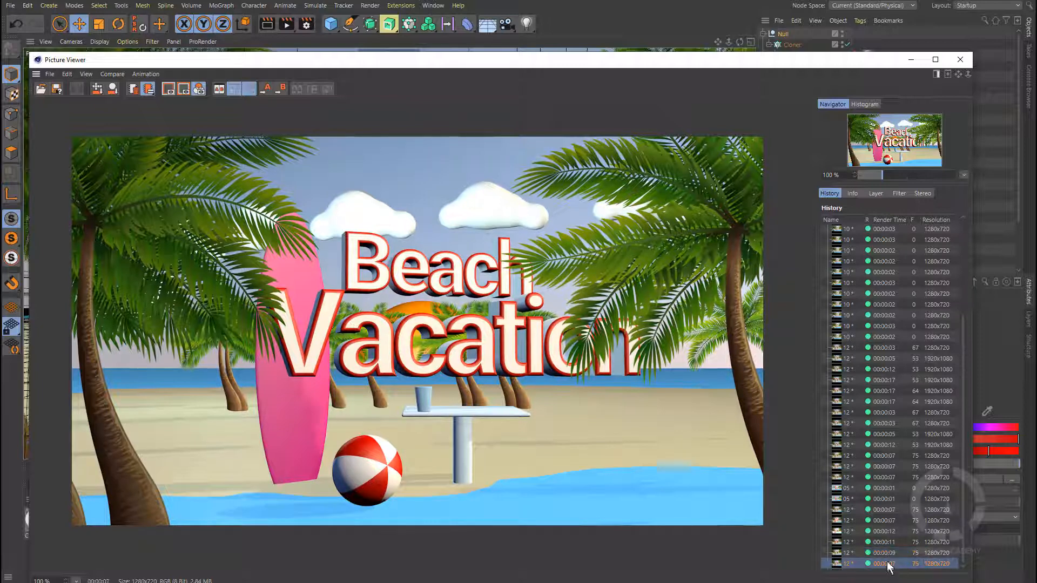
{"action": "key", "text": "Up"}
{"action": "key", "text": "Down"}
{"action": "left_click", "coordinate": [886, 553]}
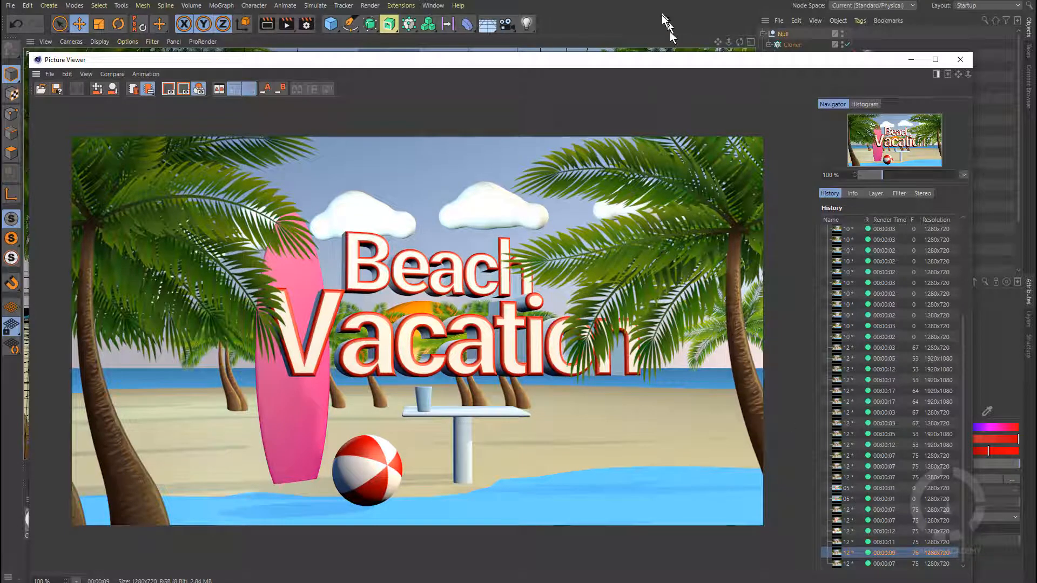
Move the Picture Viewer window slightly higher and check the Standard render against the Physical one again.
{"action": "left_click_drag", "start_coordinate": [662, 63], "coordinate": [666, 39]}
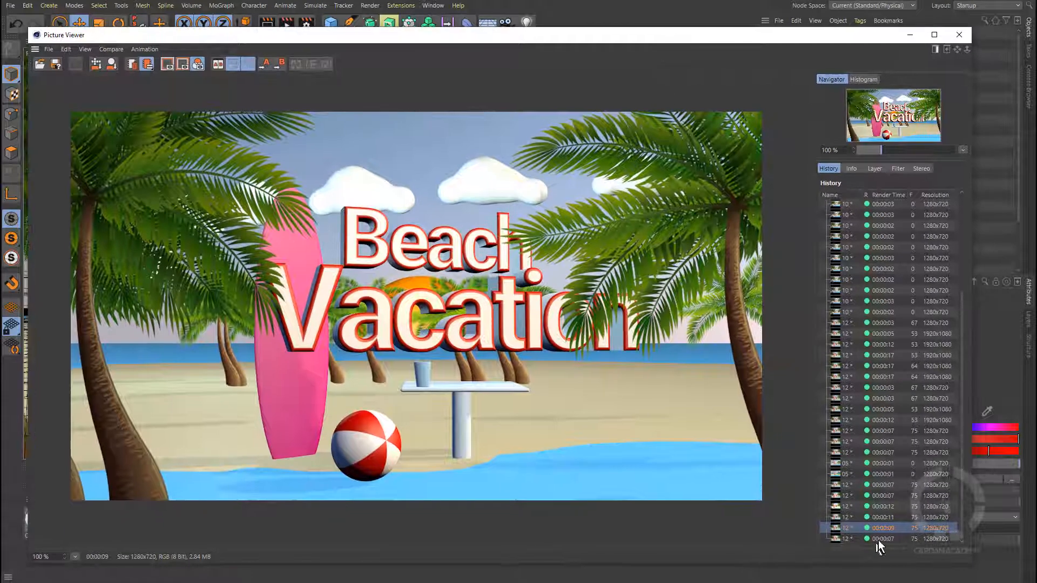
{"action": "left_click", "coordinate": [878, 539]}
{"action": "left_click", "coordinate": [882, 527]}
{"action": "left_click", "coordinate": [880, 539]}
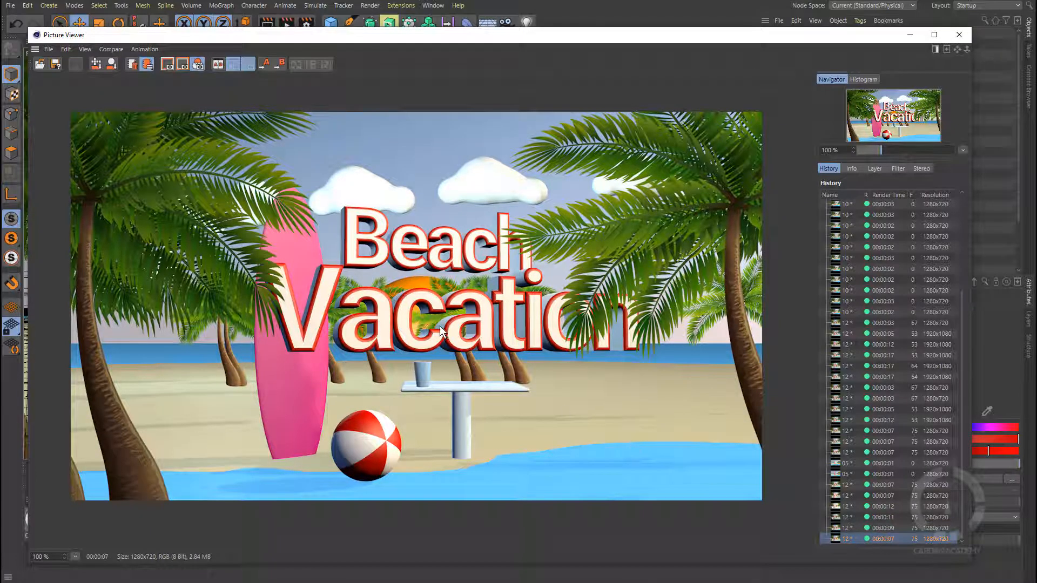